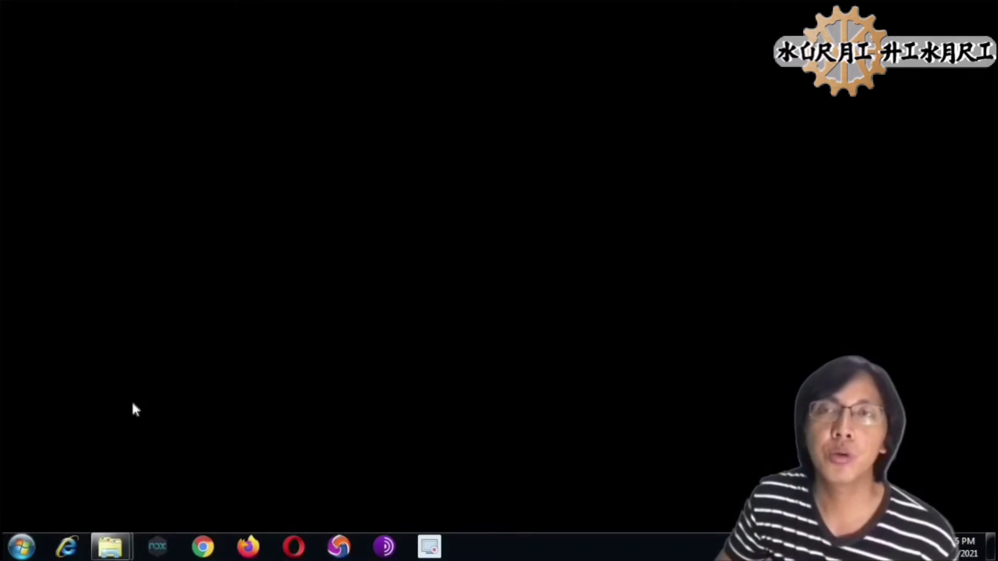
# - Launch GIMP 2.10.22 from the Start menu and open its File menu
pyautogui.click(22, 549)
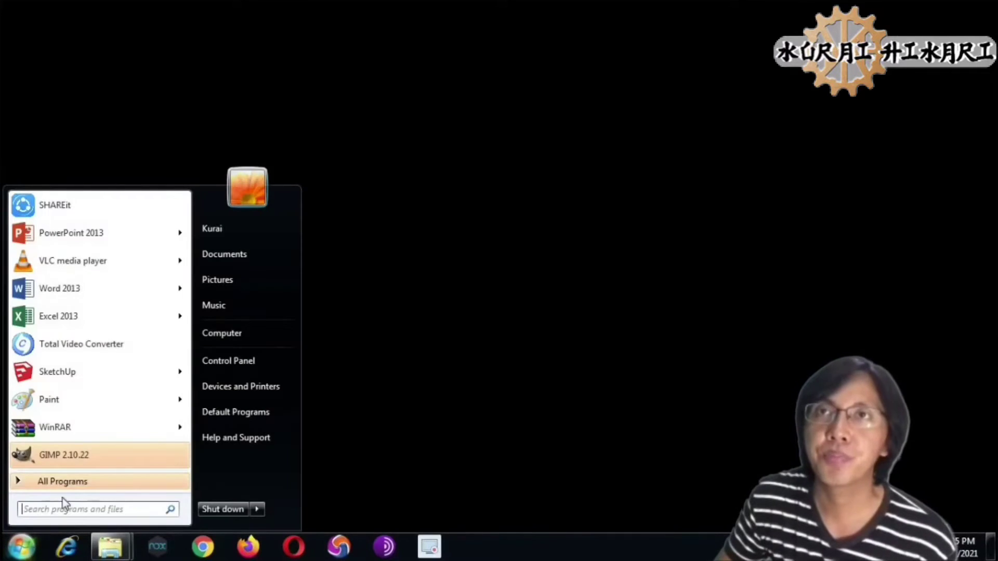
pyautogui.click(61, 456)
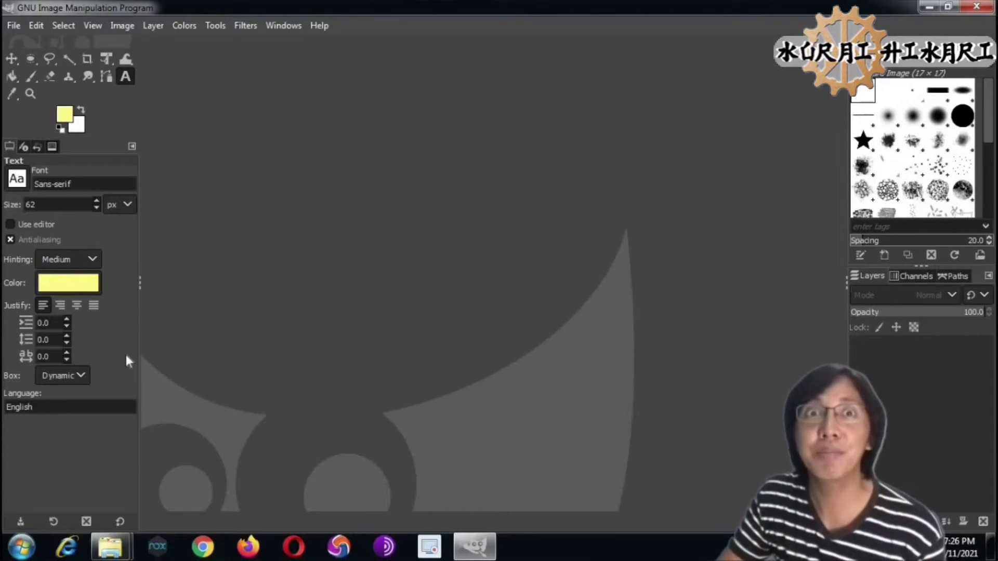
pyautogui.click(11, 26)
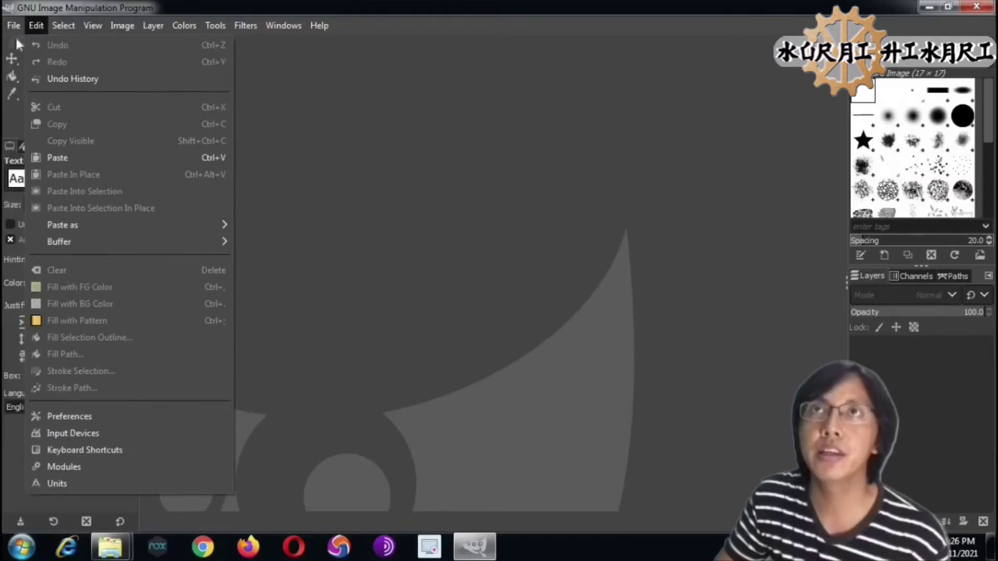
# - Open bday.jpg through the File > Open dialog
pyautogui.click(17, 75)
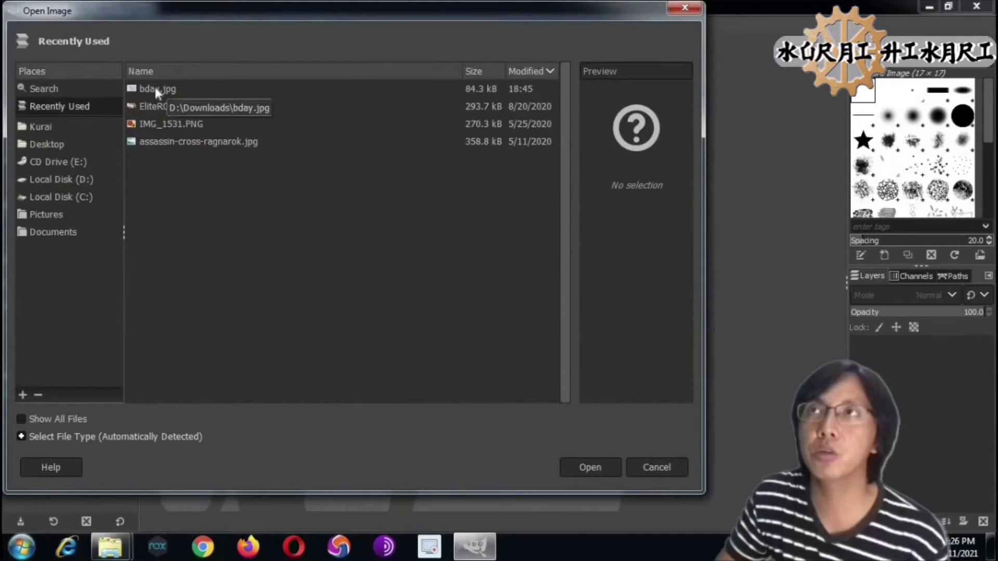
pyautogui.click(156, 89)
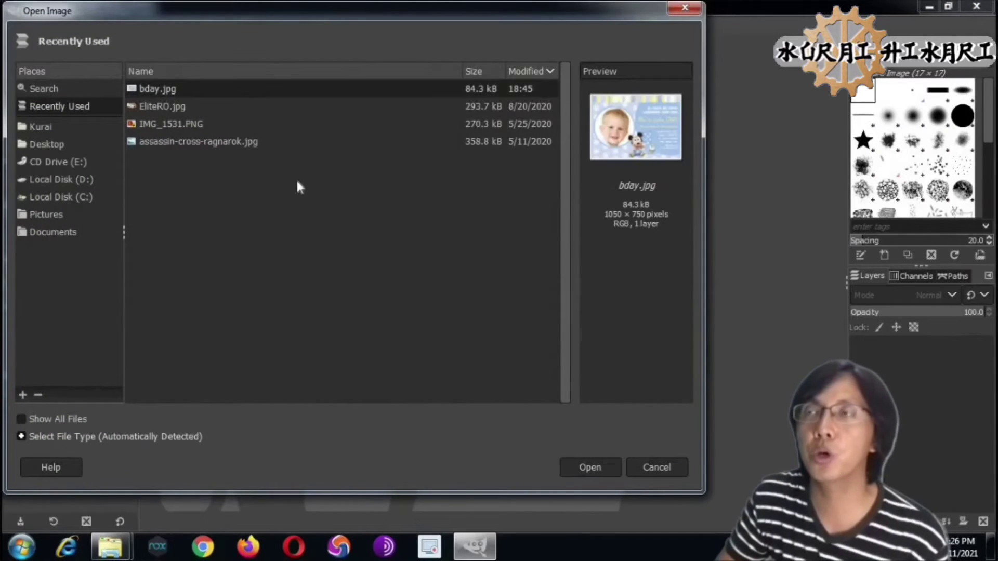
pyautogui.click(591, 466)
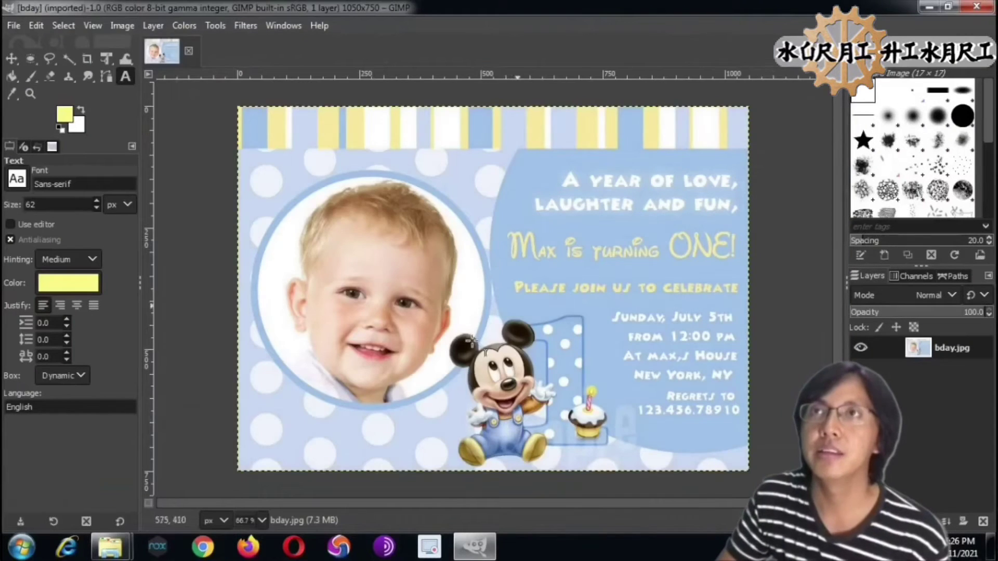
# - Close bday.jpg and reload it by dragging it from the Downloads folder into GIMP
pyautogui.click(190, 52)
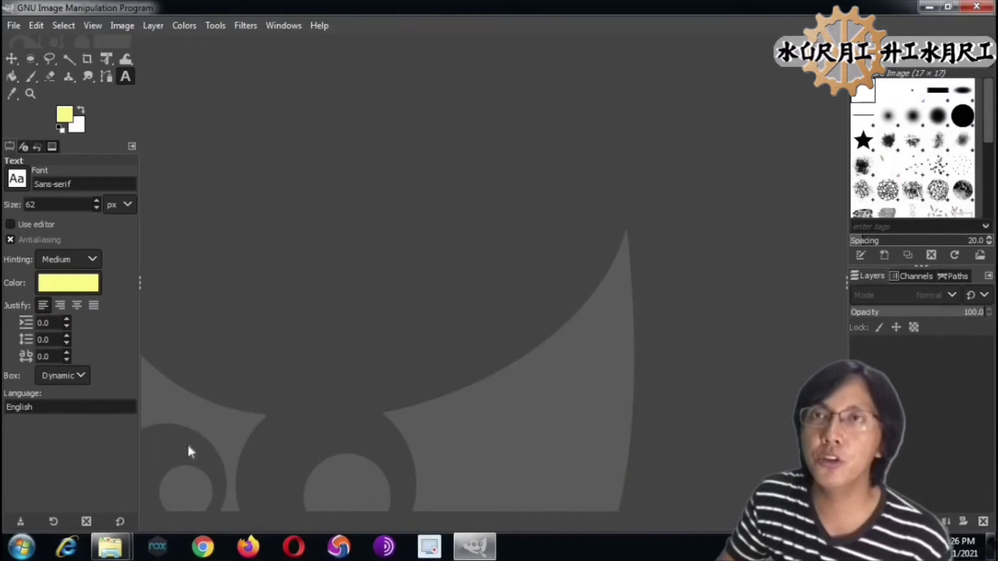
pyautogui.moveTo(111, 547)
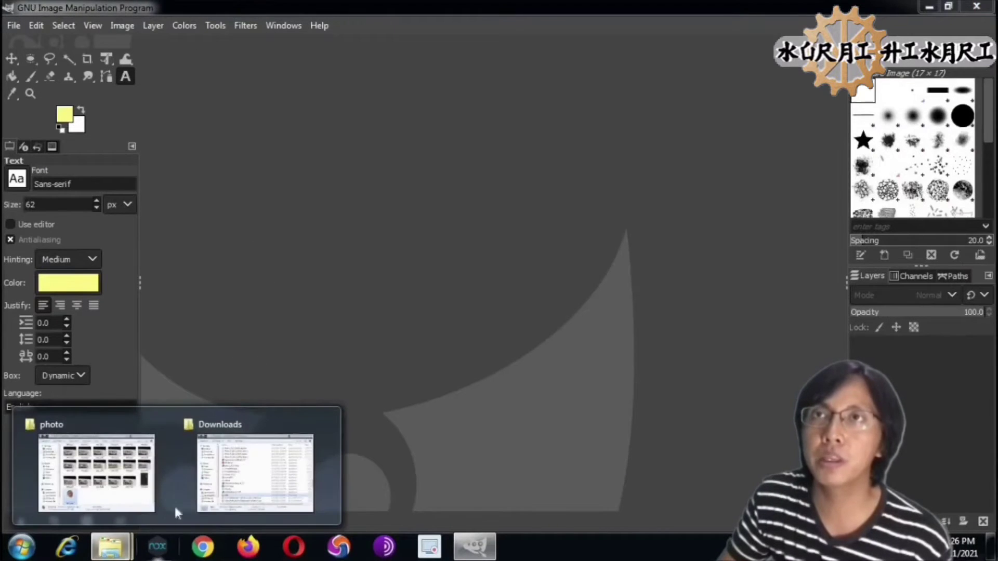
pyautogui.click(234, 483)
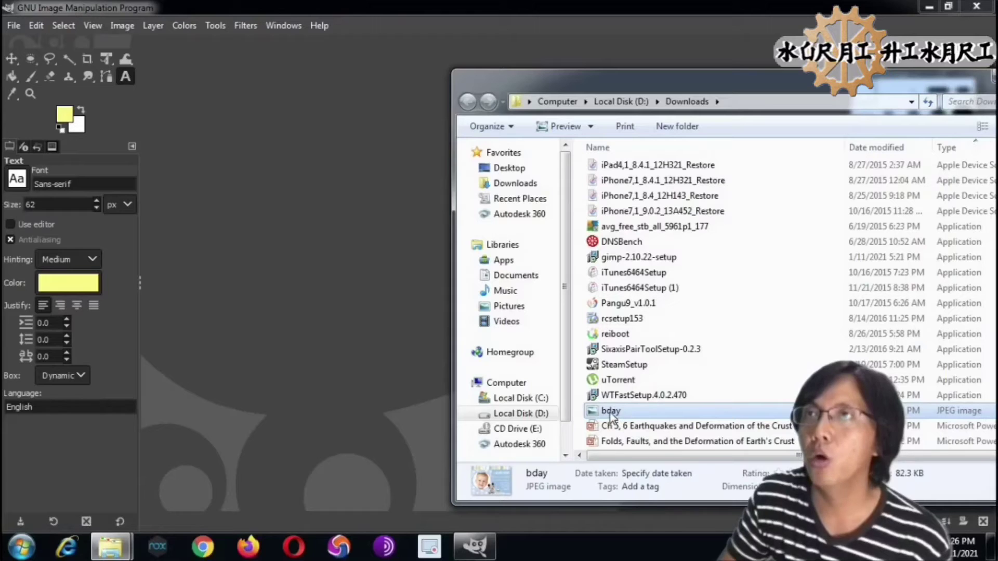
pyautogui.moveTo(610, 413)
pyautogui.mouseDown()
pyautogui.moveTo(522, 413)
pyautogui.moveTo(357, 354)
pyautogui.mouseUp()
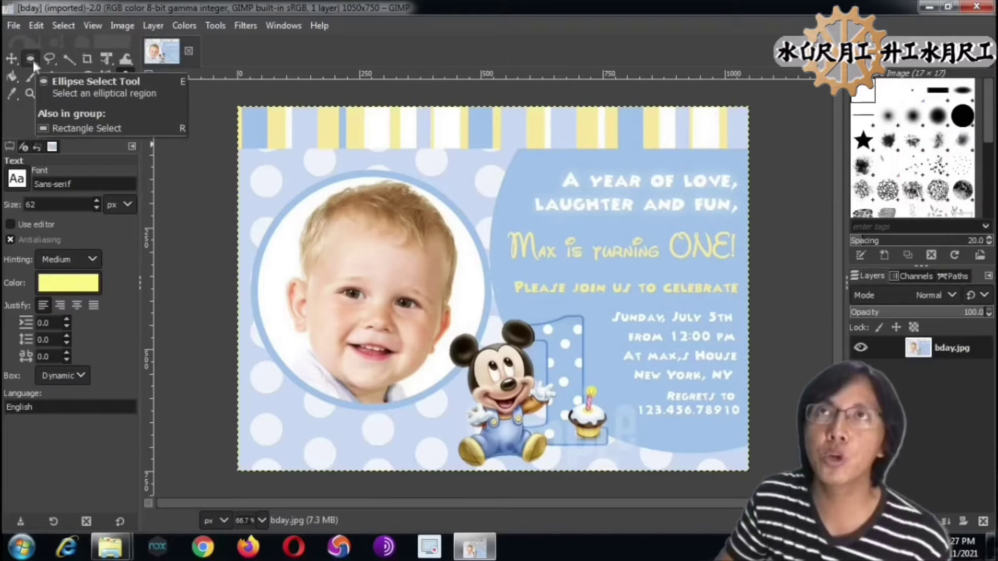
# - Choose Rectangle Select from the selection tool group and show the Colors menu
pyautogui.rightClick(32, 61)
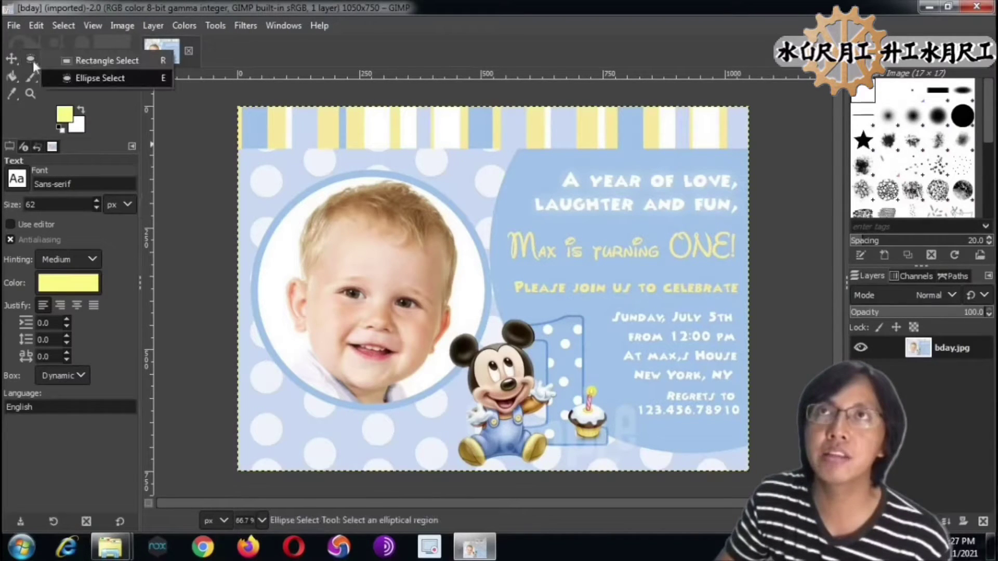
pyautogui.click(85, 61)
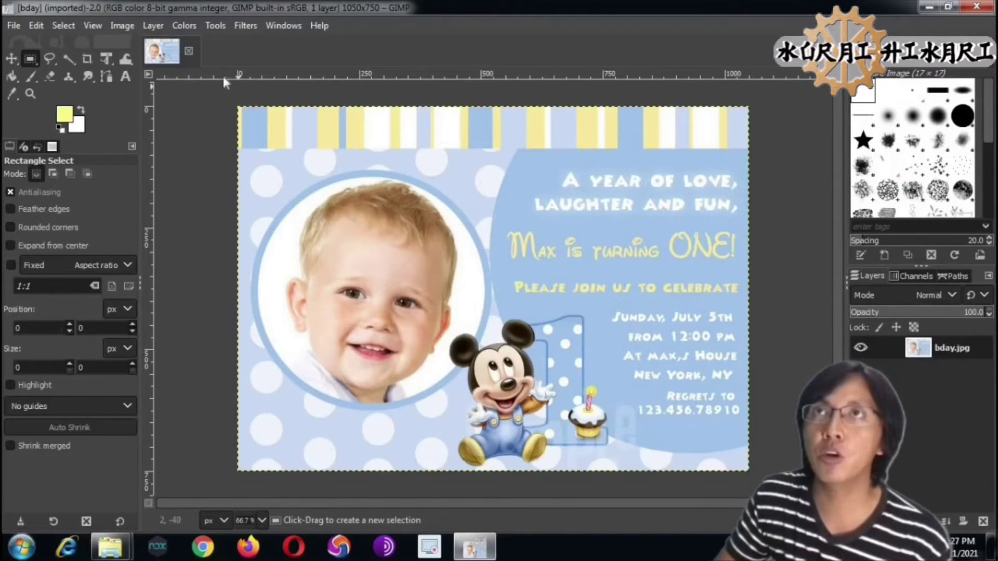
pyautogui.click(188, 25)
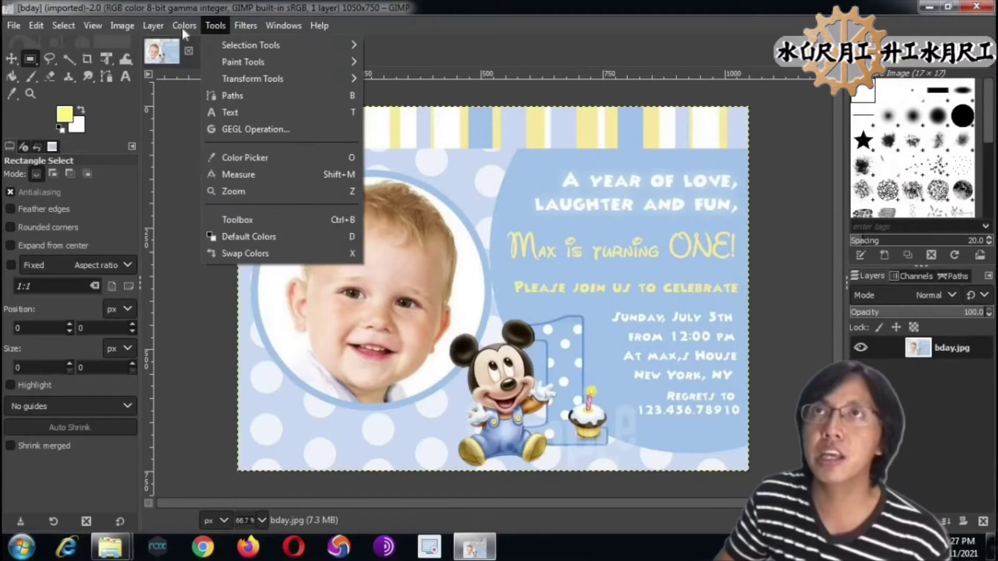
pyautogui.moveTo(184, 24)
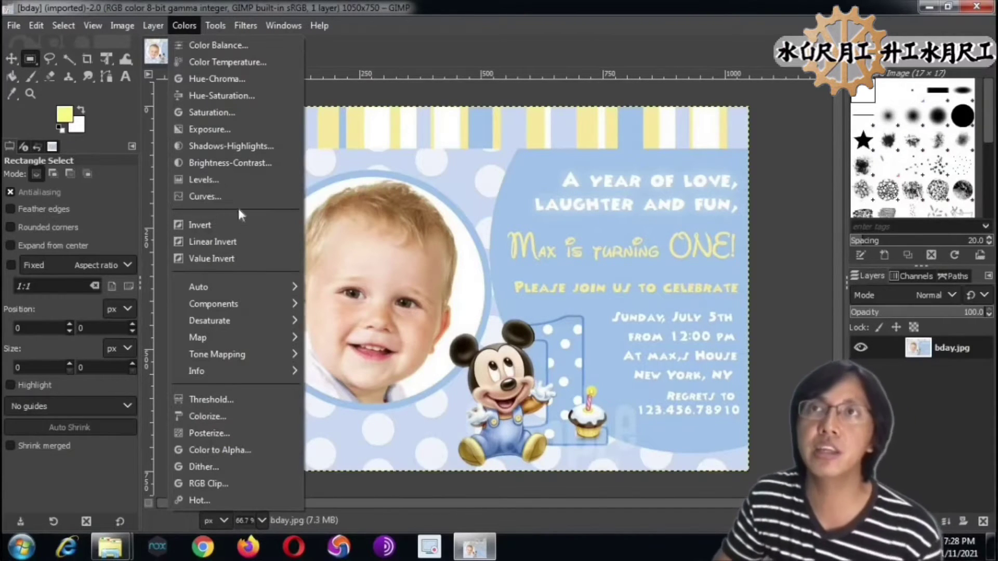
# - Apply Brightness-Contrast with contrast 55 and brightness about -53, then recheck the dialog
pyautogui.click(229, 162)
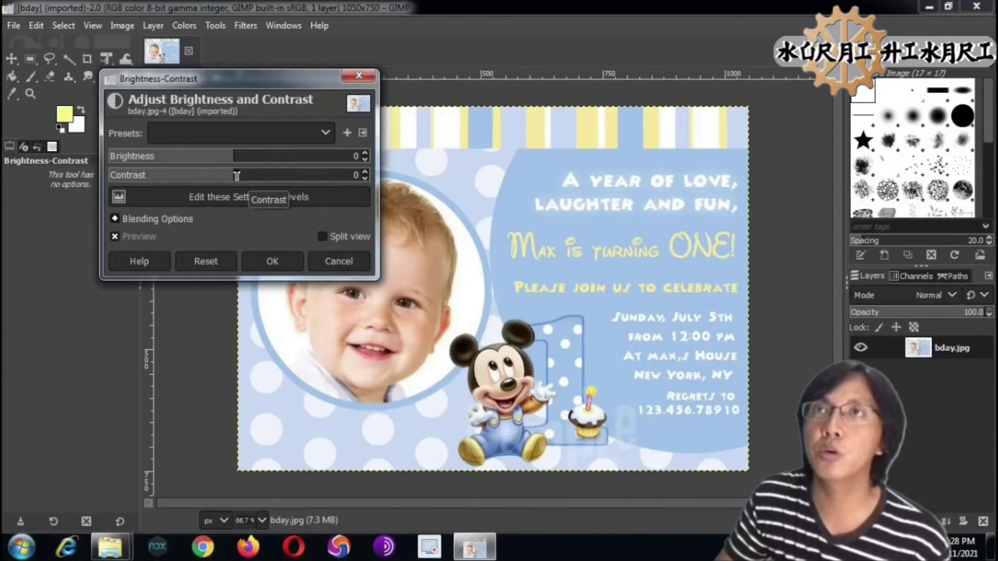
pyautogui.moveTo(255, 177)
pyautogui.mouseDown()
pyautogui.moveTo(265, 177)
pyautogui.moveTo(199, 155)
pyautogui.mouseUp()
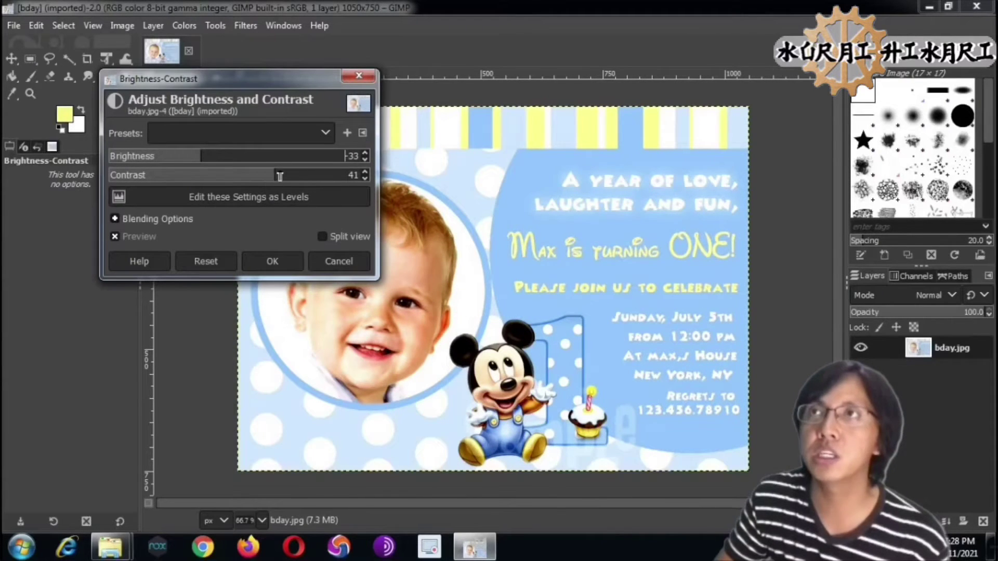
pyautogui.moveTo(280, 176); pyautogui.dragTo(290, 176)
pyautogui.moveTo(202, 156); pyautogui.dragTo(183, 156)
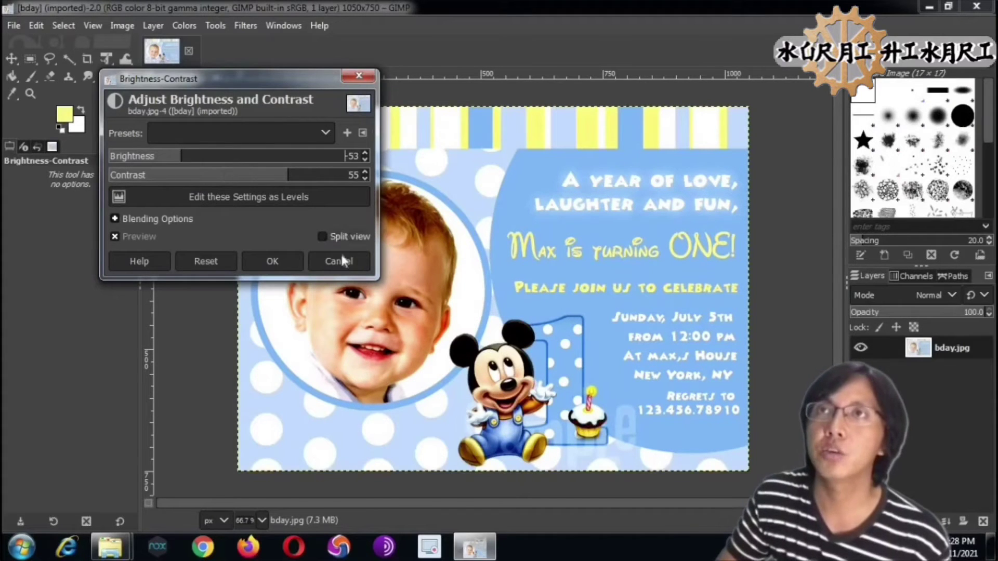
pyautogui.click(275, 262)
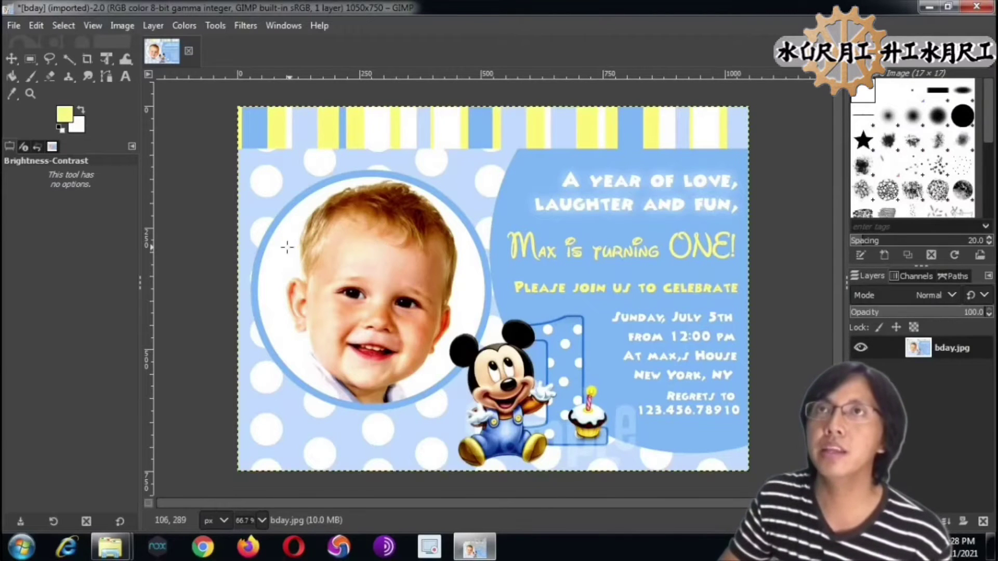
pyautogui.click(218, 253)
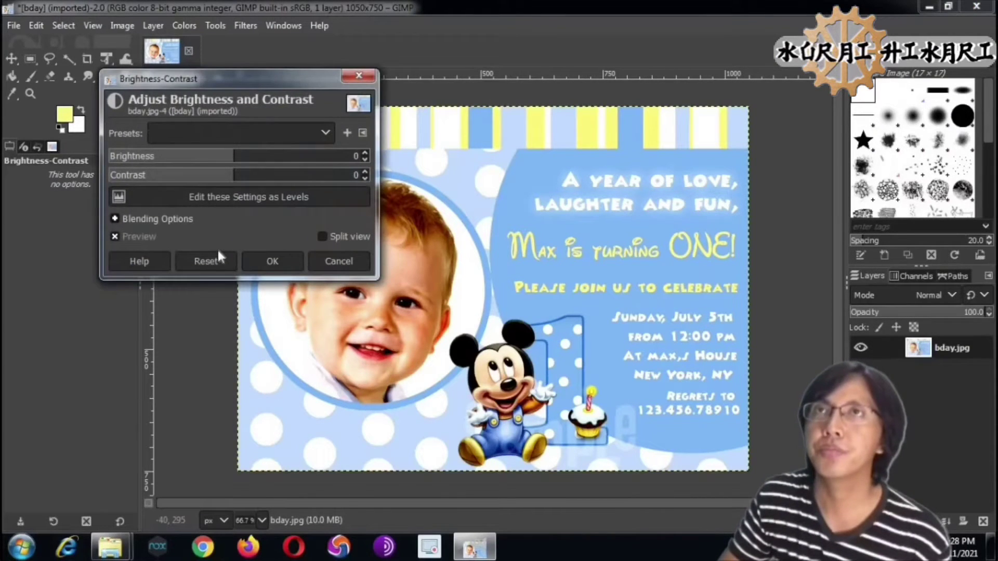
pyautogui.click(272, 261)
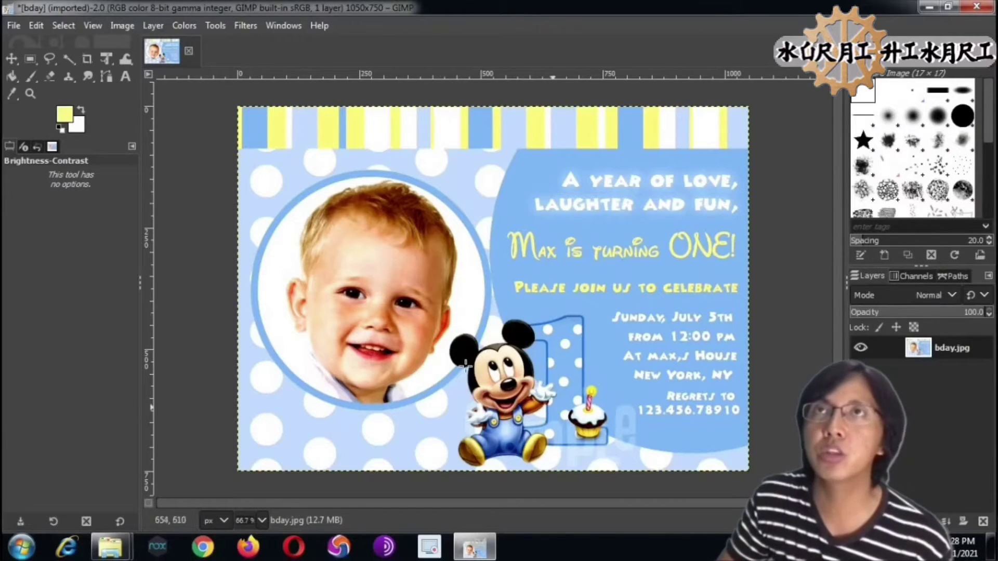
pyautogui.click(87, 59)
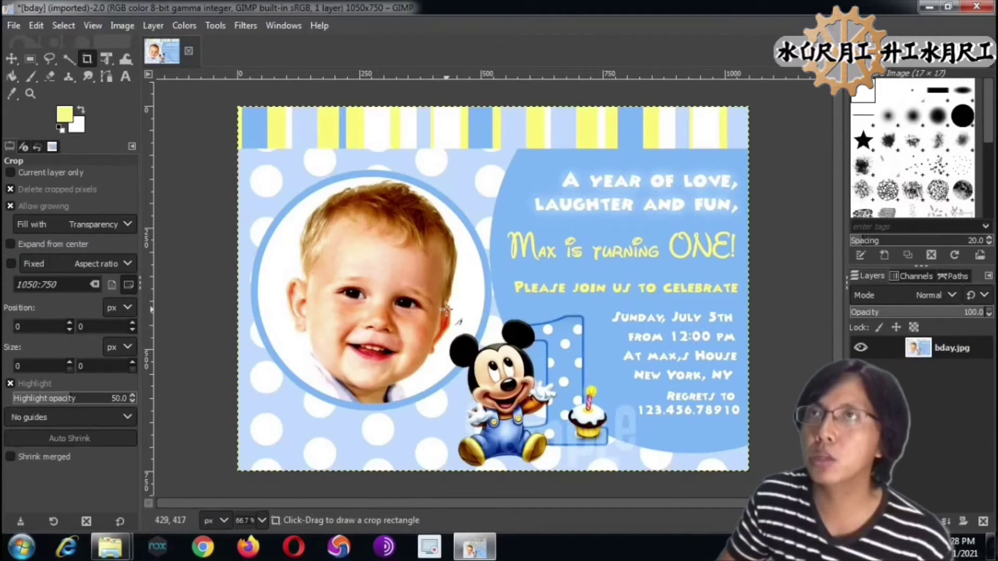
pyautogui.moveTo(446, 310); pyautogui.dragTo(606, 468)
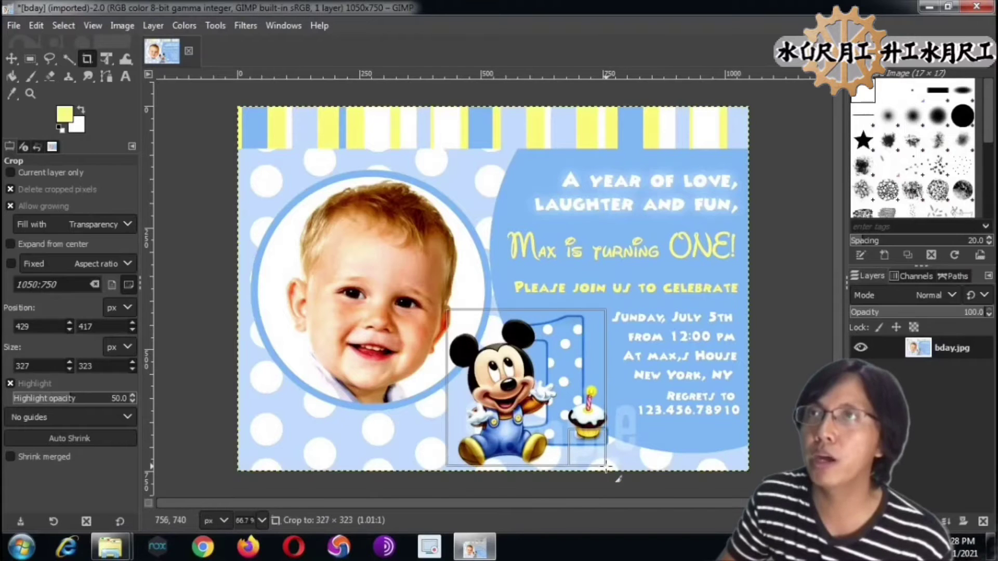
pyautogui.moveTo(607, 469); pyautogui.dragTo(611, 472)
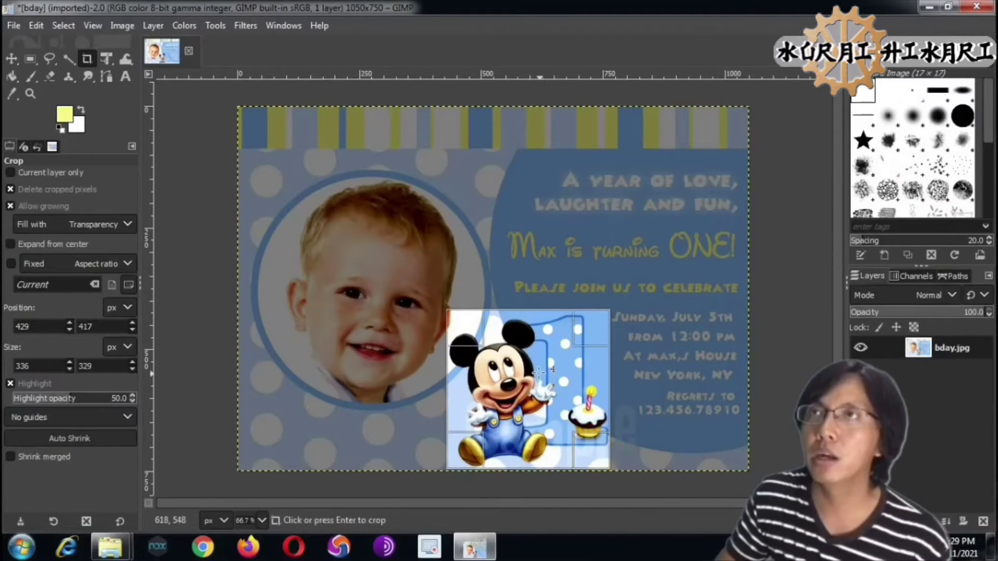
pyautogui.press('Return')
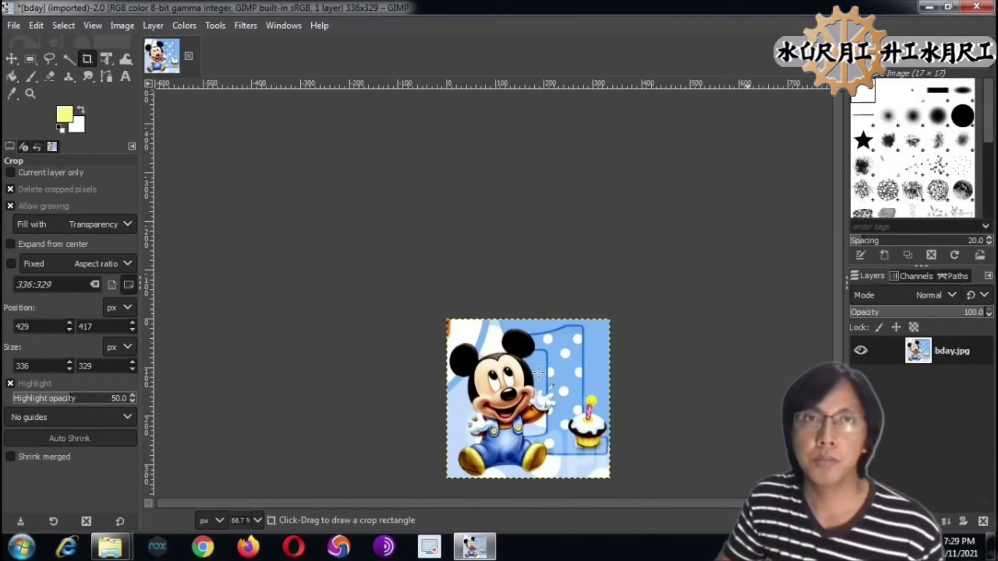
pyautogui.hotkey('ctrl', 'z')
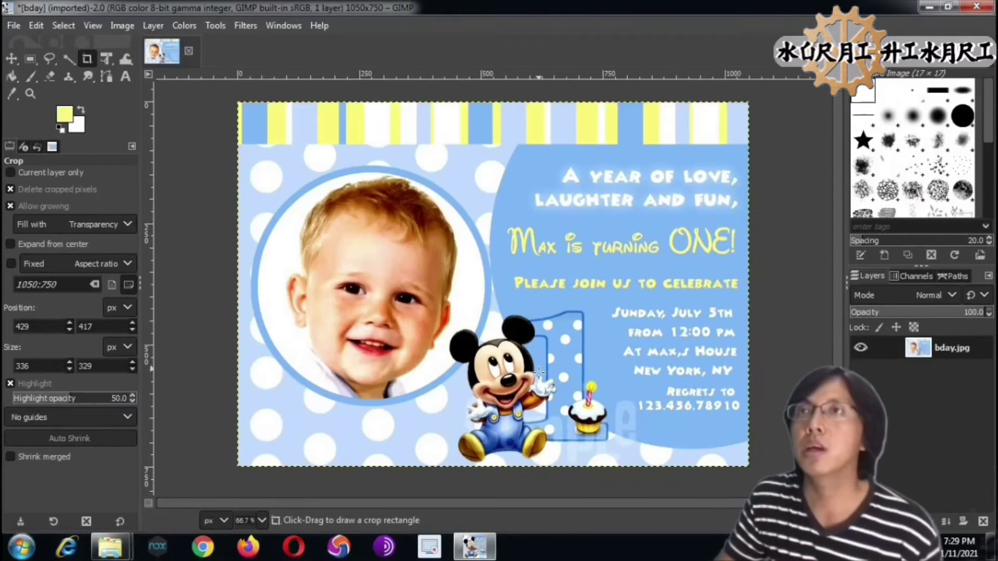
pyautogui.click(214, 330)
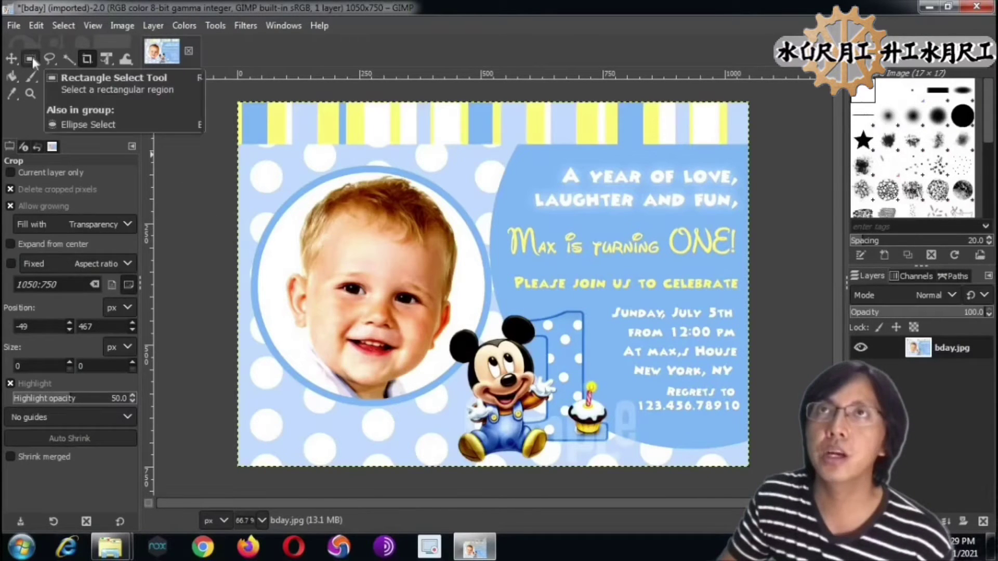
# - Fill the yellow name line and the date and venue block with white using rectangle selections
pyautogui.click(32, 59)
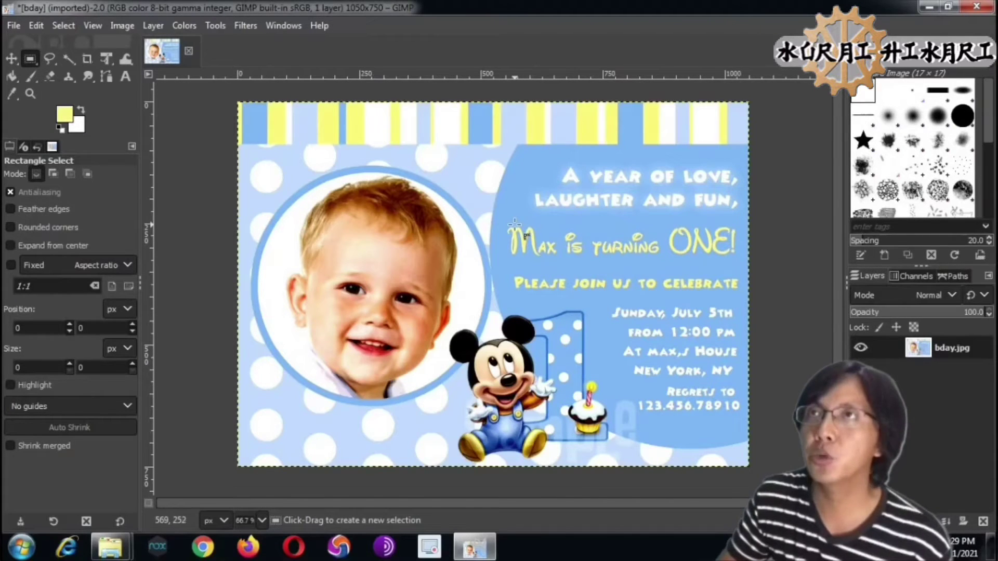
pyautogui.moveTo(503, 222)
pyautogui.mouseDown()
pyautogui.moveTo(610, 261)
pyautogui.moveTo(736, 263)
pyautogui.mouseUp()
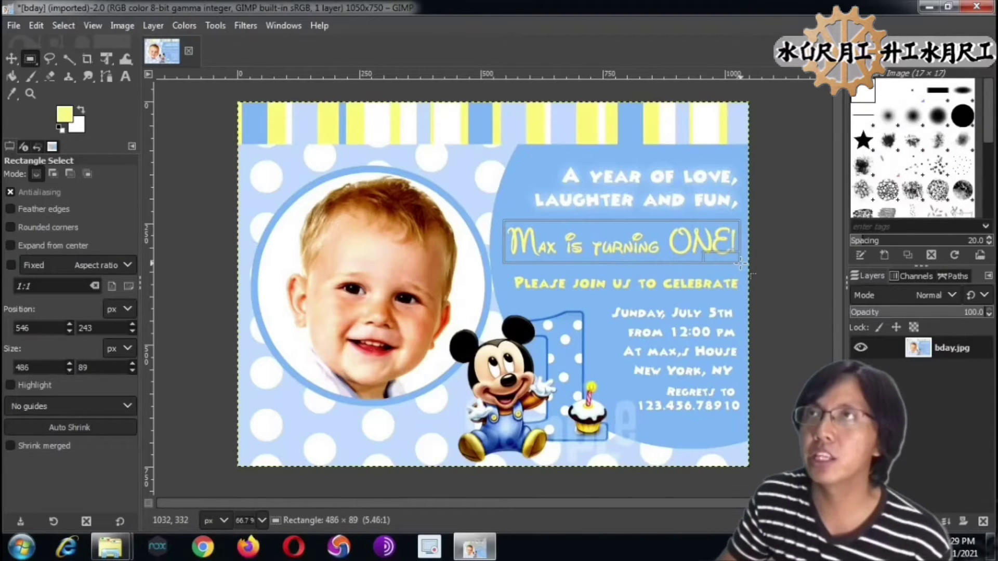
pyautogui.moveTo(720, 267); pyautogui.dragTo(721, 267)
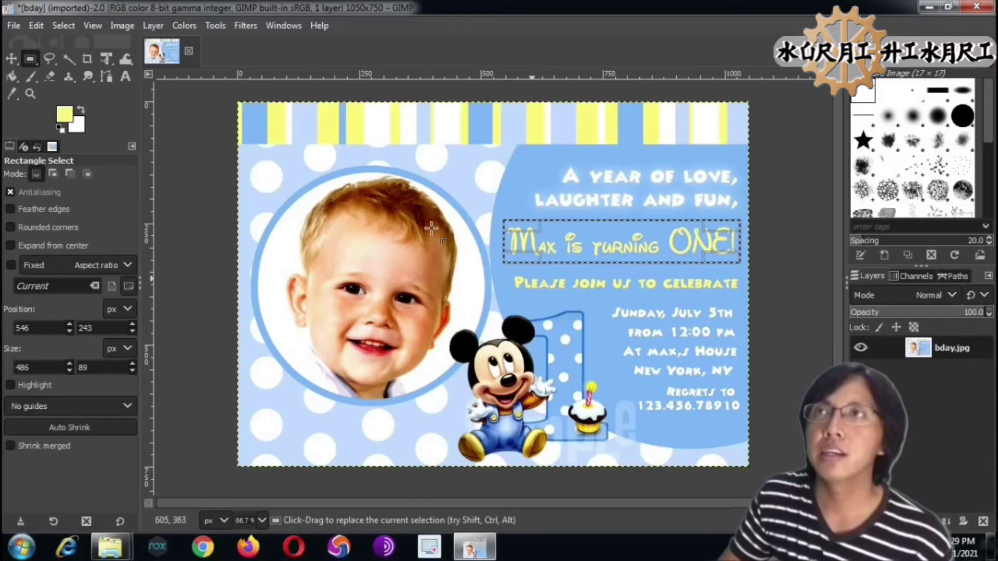
pyautogui.press('Delete')
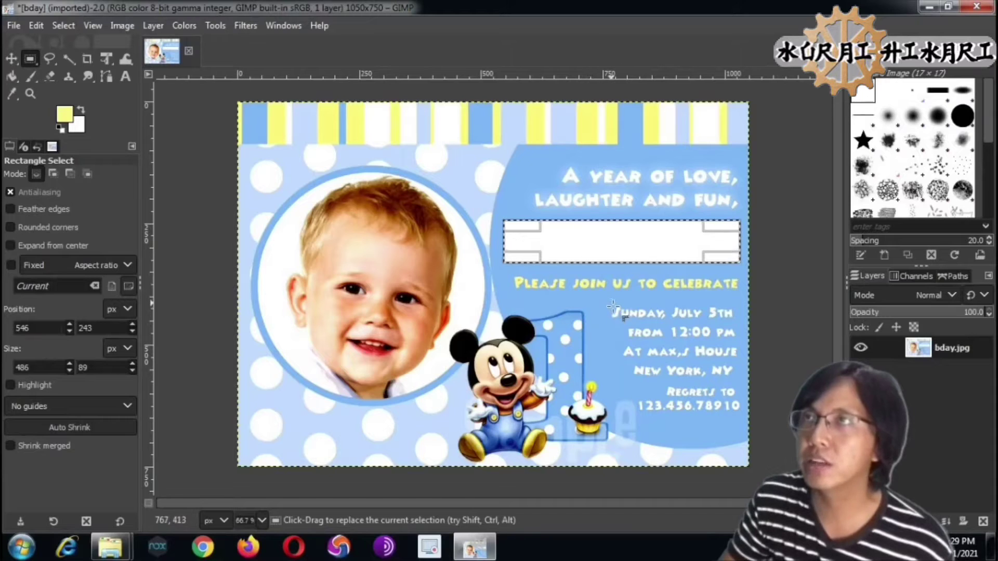
pyautogui.moveTo(611, 302)
pyautogui.mouseDown()
pyautogui.moveTo(746, 402)
pyautogui.moveTo(745, 416)
pyautogui.mouseUp()
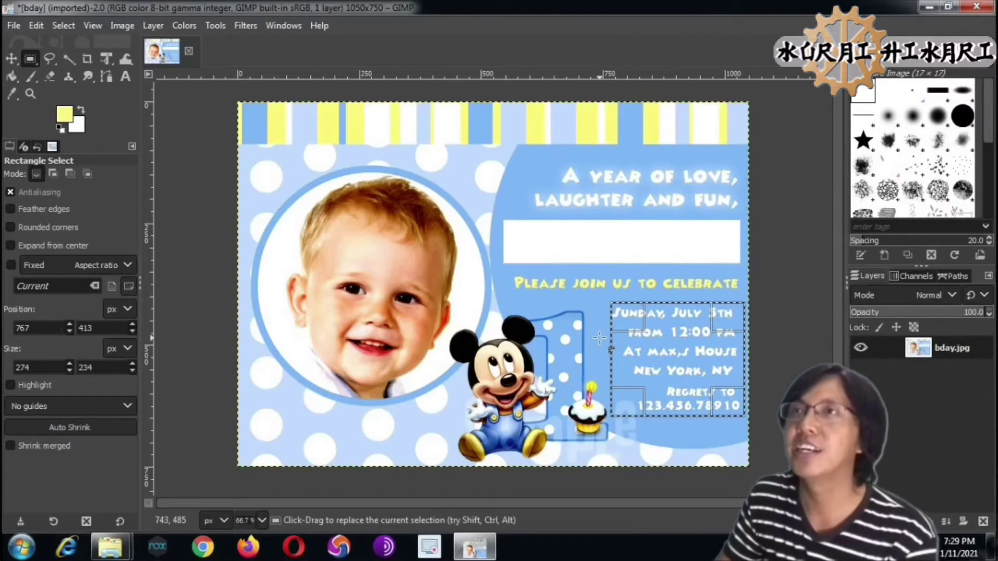
pyautogui.press('Delete')
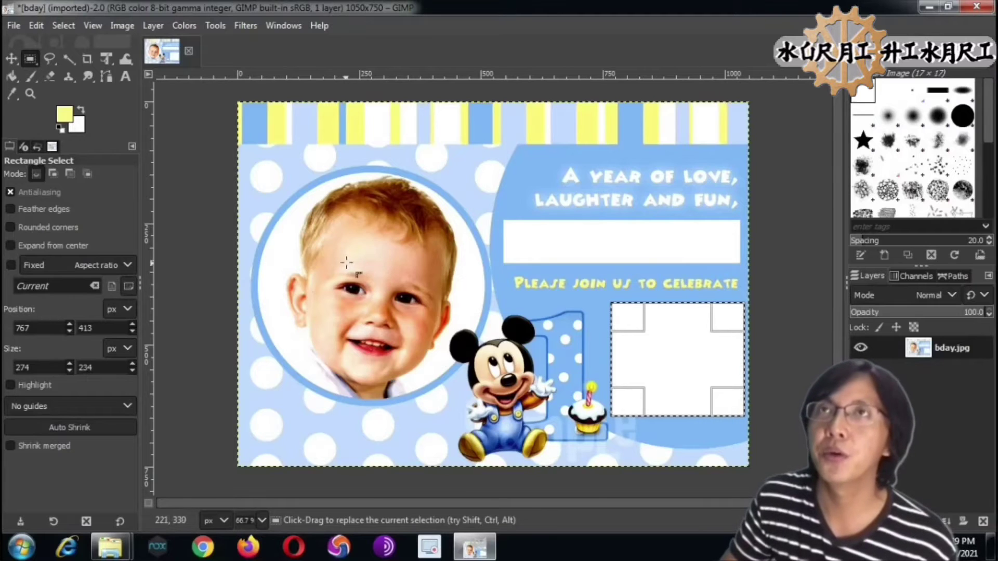
# - Zoom in on the baby's face and switch to Free Select
pyautogui.click(50, 59)
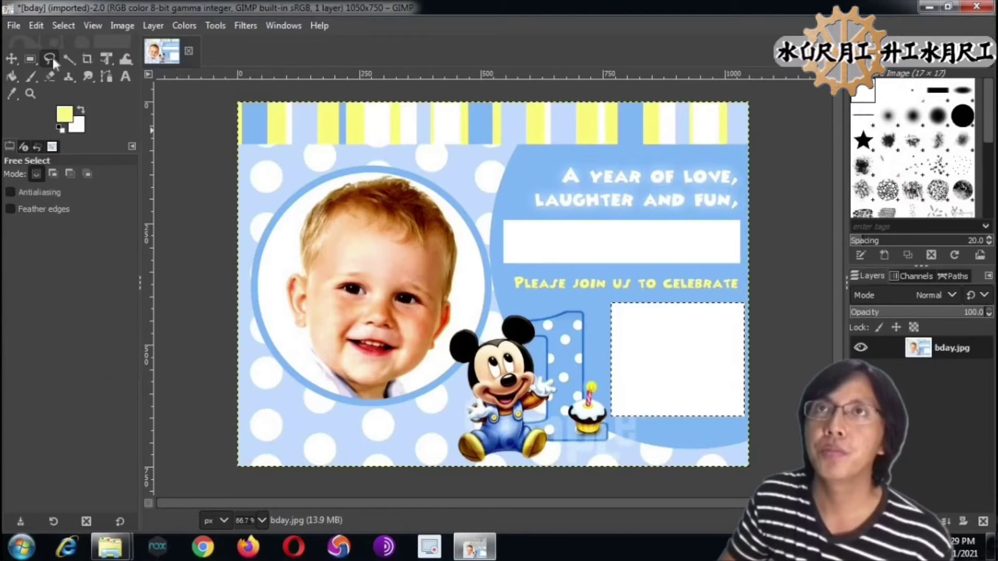
pyautogui.click(33, 96)
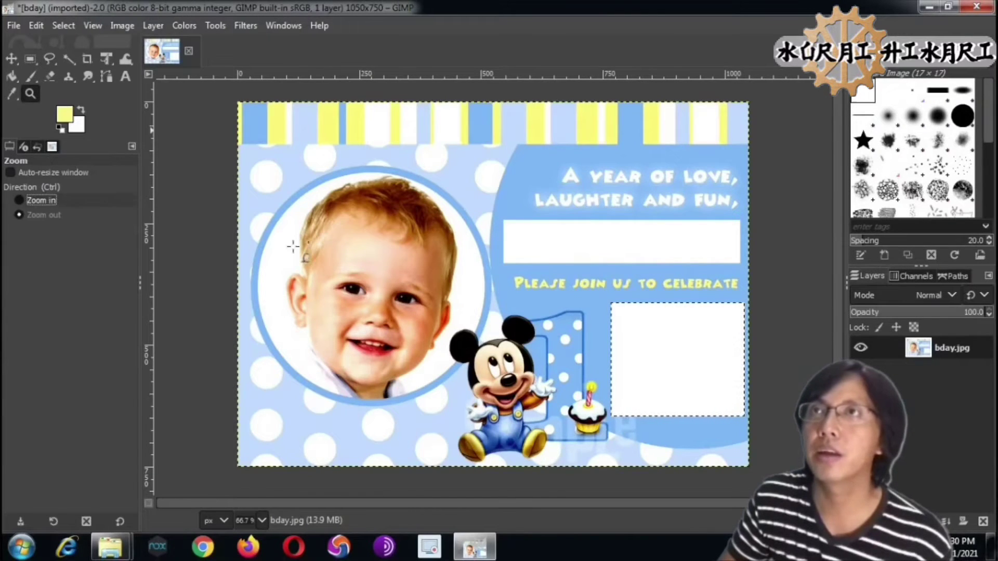
pyautogui.click(382, 261)
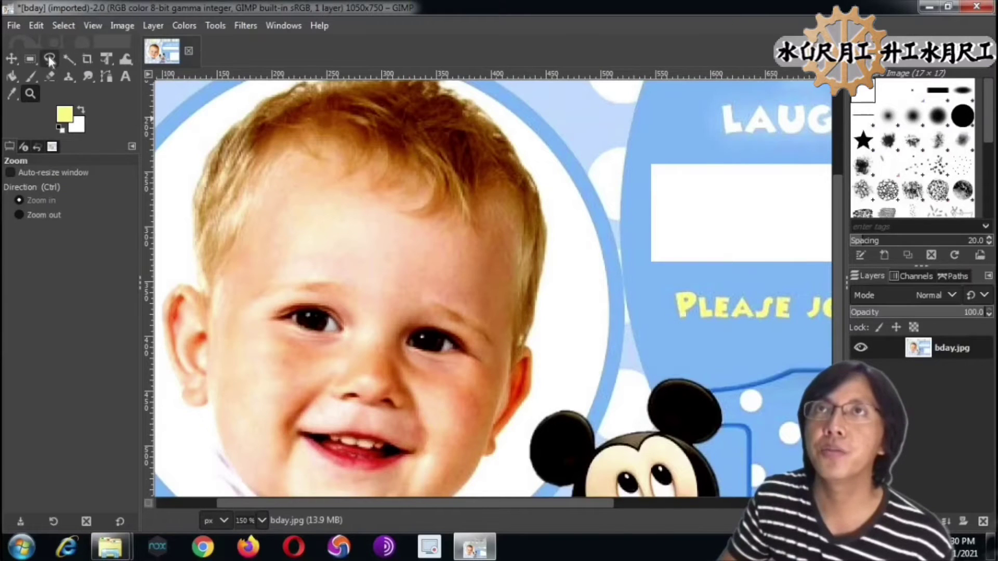
pyautogui.click(49, 56)
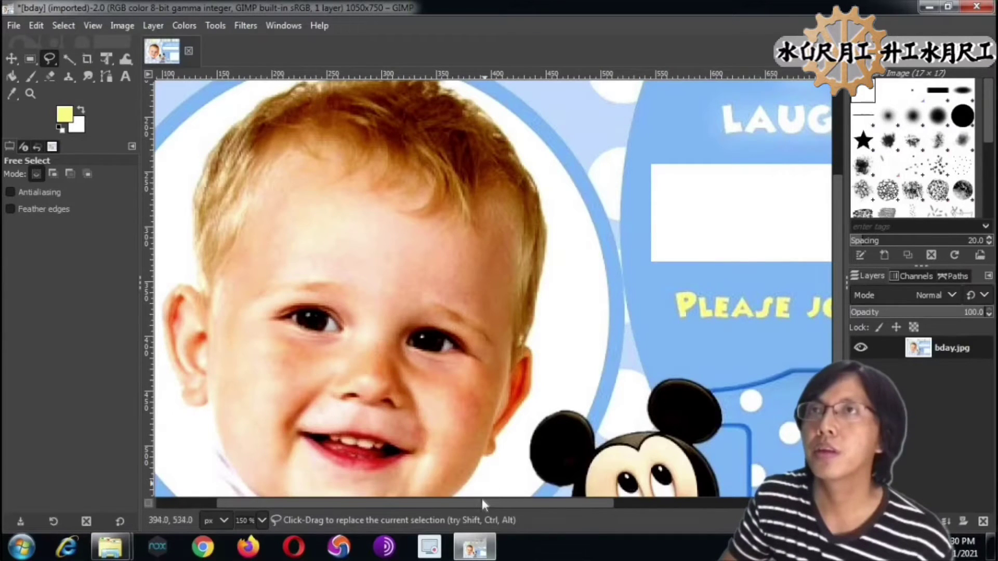
pyautogui.moveTo(482, 503); pyautogui.dragTo(438, 503)
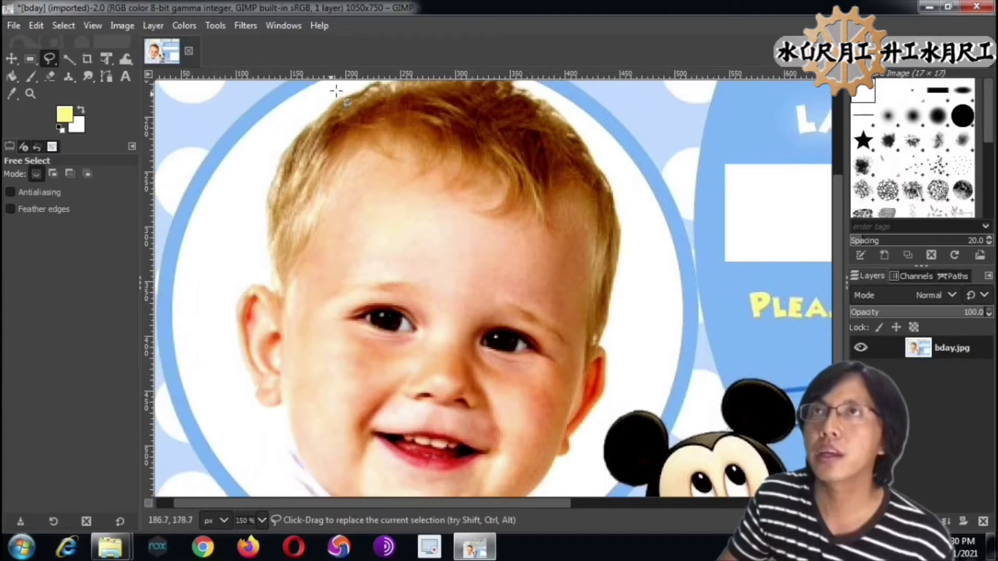
# - Start the head outline at the hair and trace down the left side and along the chin
pyautogui.click(333, 96)
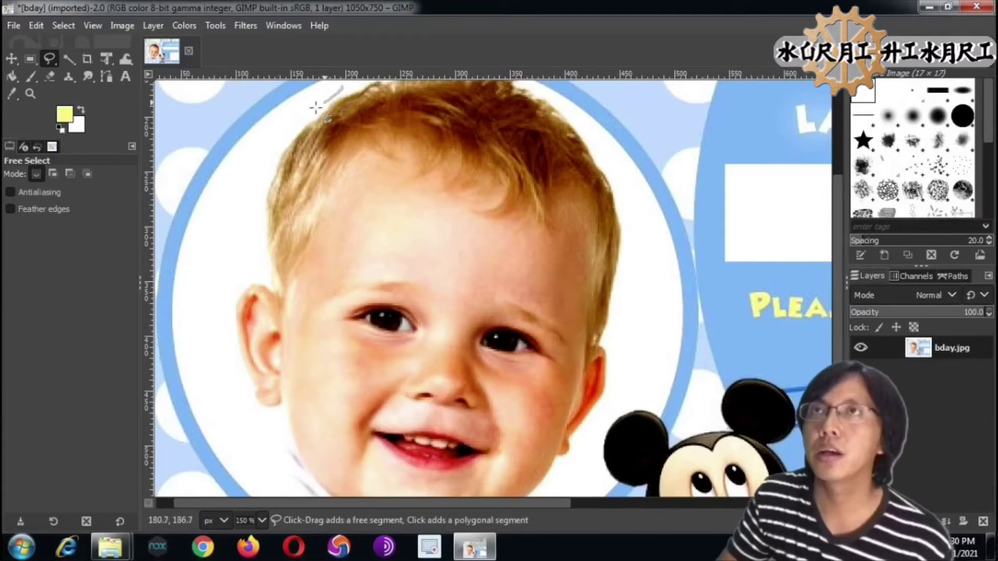
pyautogui.moveTo(316, 107)
pyautogui.mouseDown()
pyautogui.moveTo(257, 254)
pyautogui.moveTo(248, 410)
pyautogui.mouseUp()
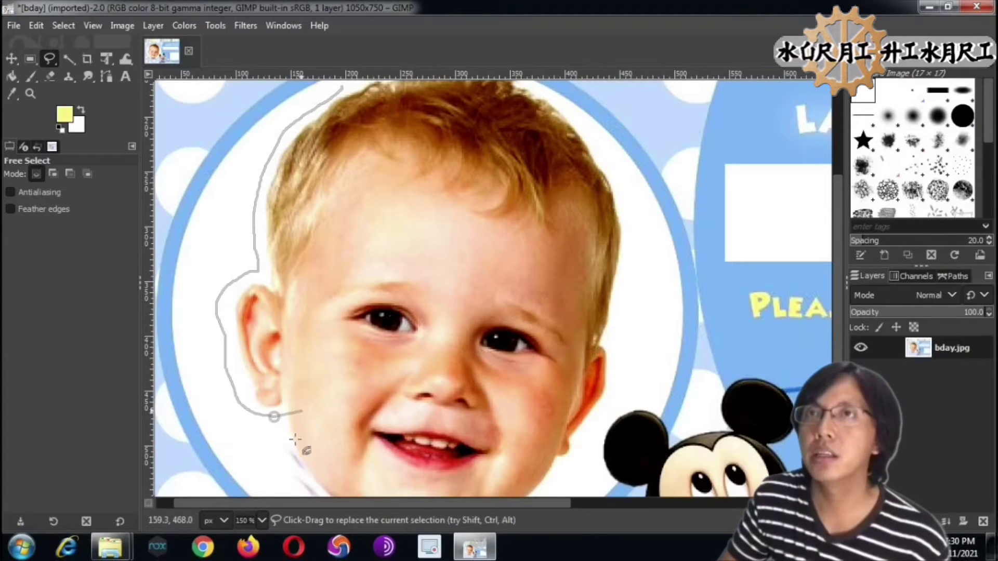
pyautogui.click(253, 473)
pyautogui.scroll(-5, 838, 331)
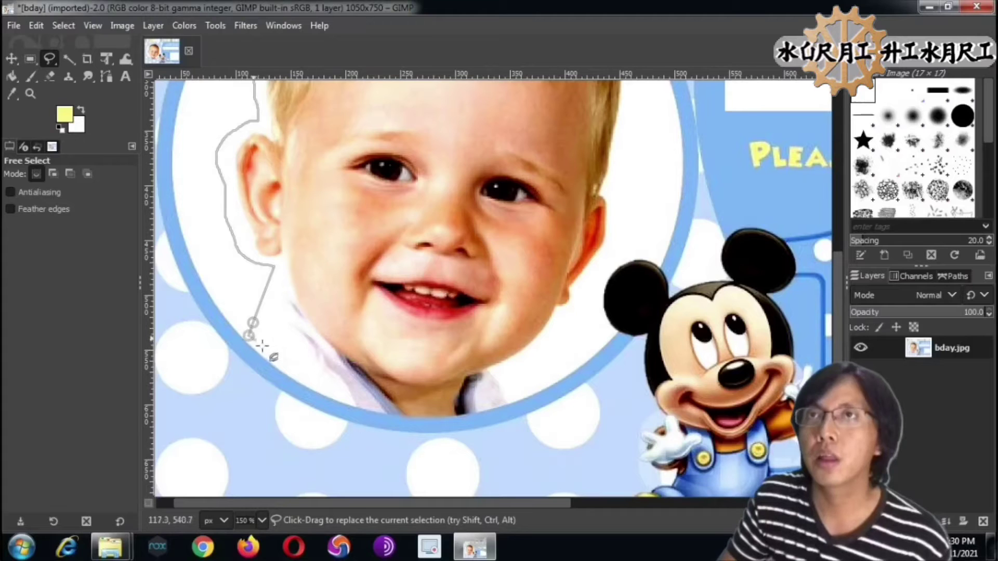
pyautogui.click(293, 373)
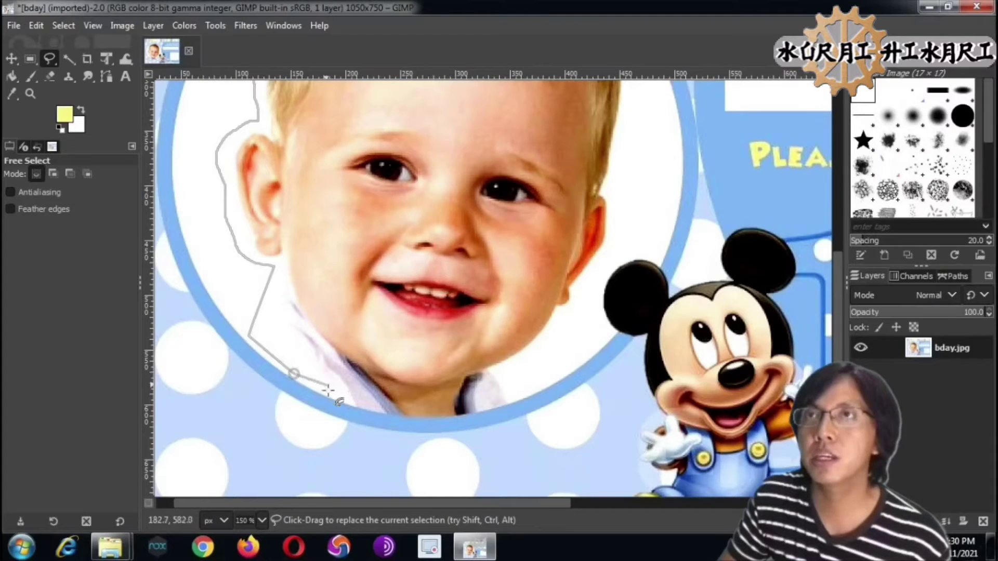
pyautogui.click(357, 401)
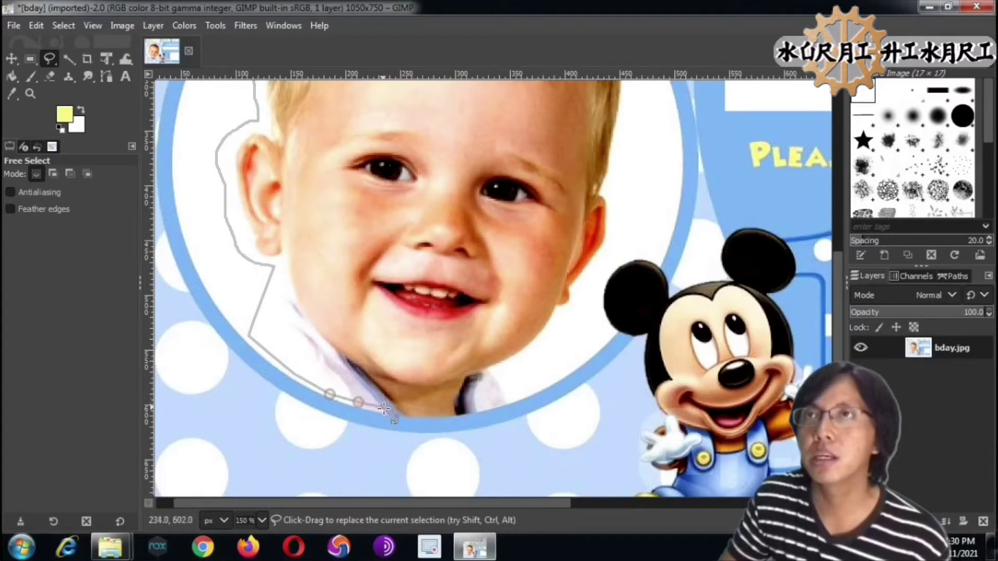
pyautogui.click(417, 410)
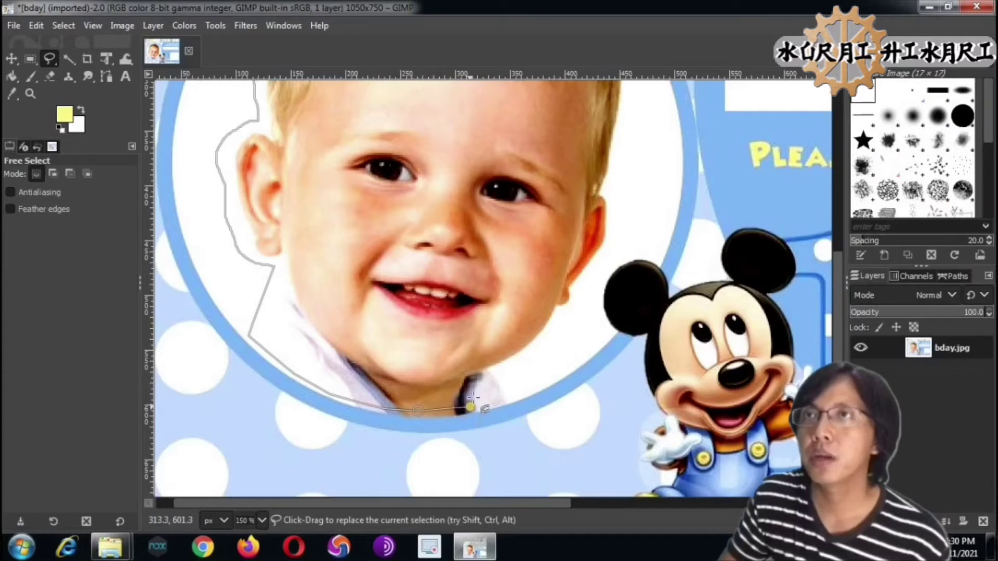
pyautogui.click(470, 407)
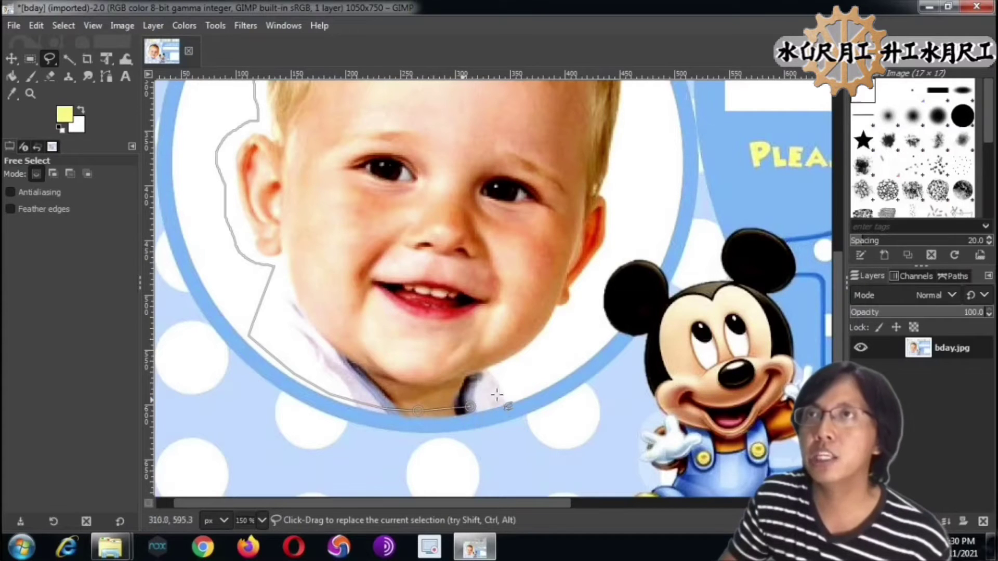
# - Continue the outline up the right side of the face to beside the head
pyautogui.click(554, 372)
pyautogui.click(591, 343)
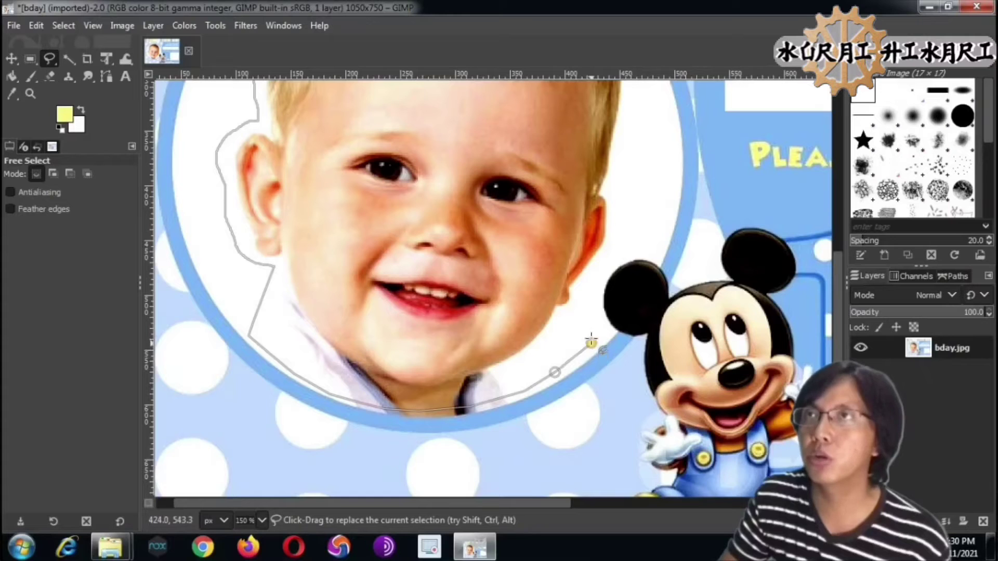
pyautogui.click(592, 302)
pyautogui.click(596, 264)
pyautogui.click(638, 239)
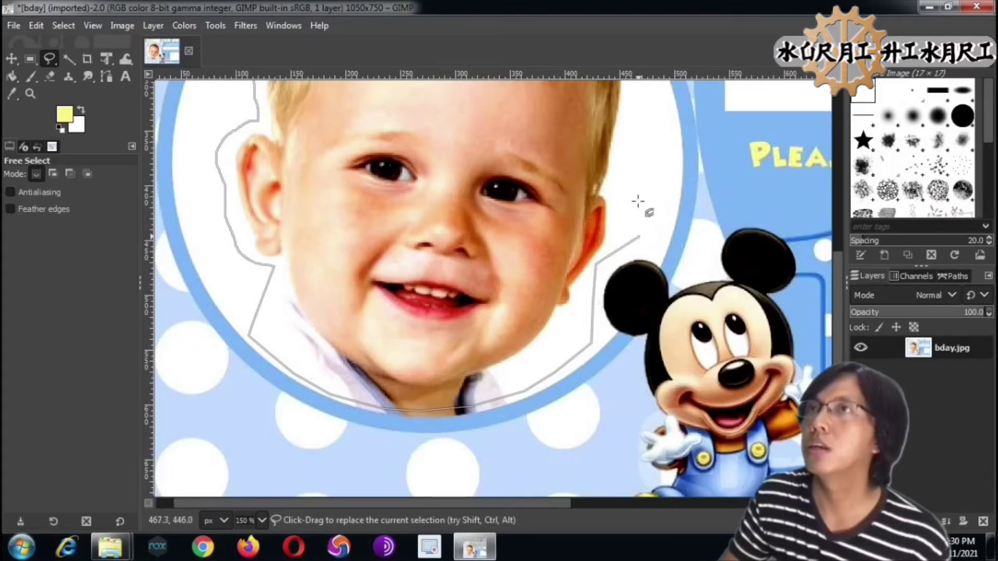
pyautogui.click(630, 182)
pyautogui.click(659, 110)
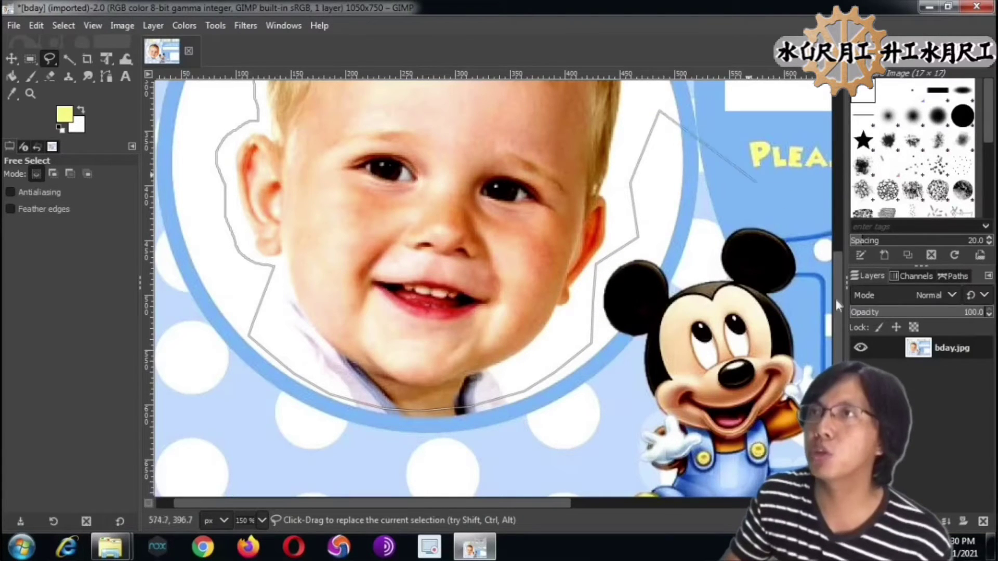
pyautogui.moveTo(841, 262); pyautogui.dragTo(841, 177)
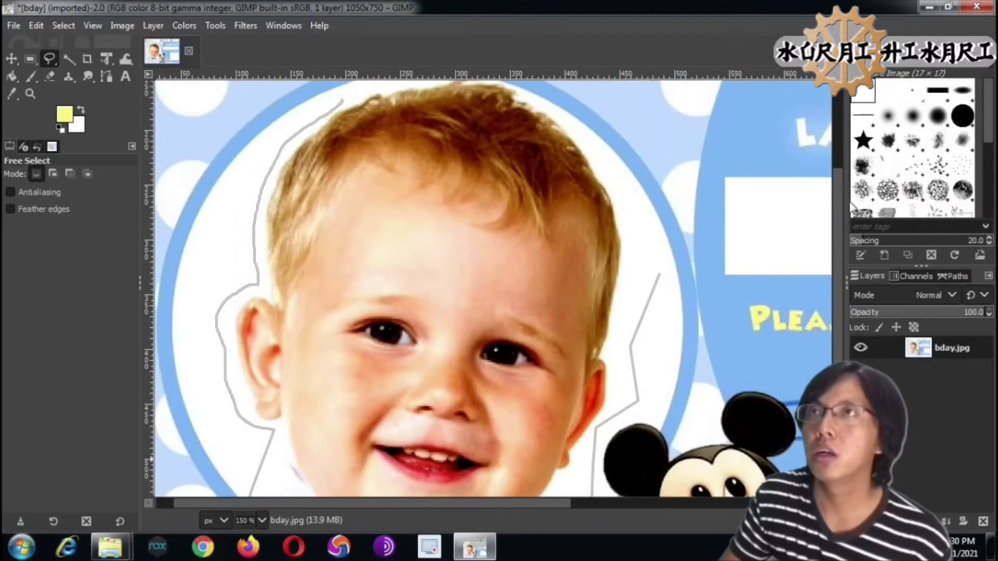
# - Carry the outline over the top of the hair, close it and commit the selection
pyautogui.click(611, 179)
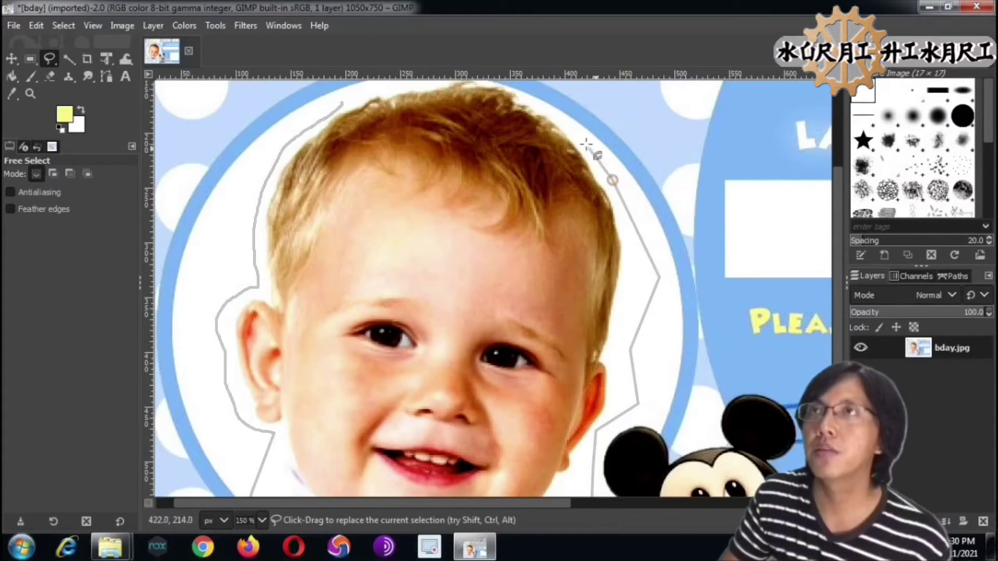
pyautogui.click(570, 126)
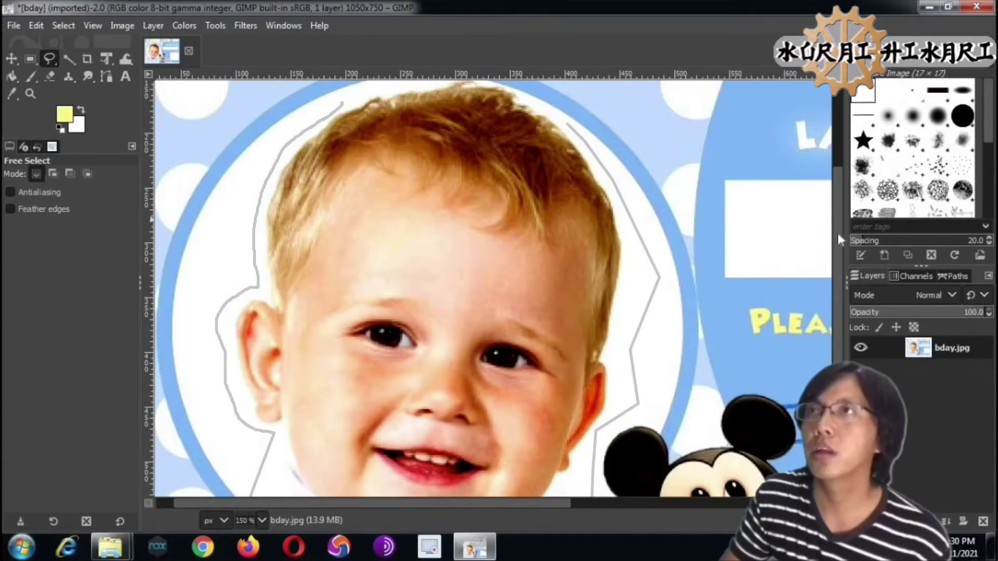
pyautogui.moveTo(836, 231); pyautogui.dragTo(840, 189)
pyautogui.click(531, 189)
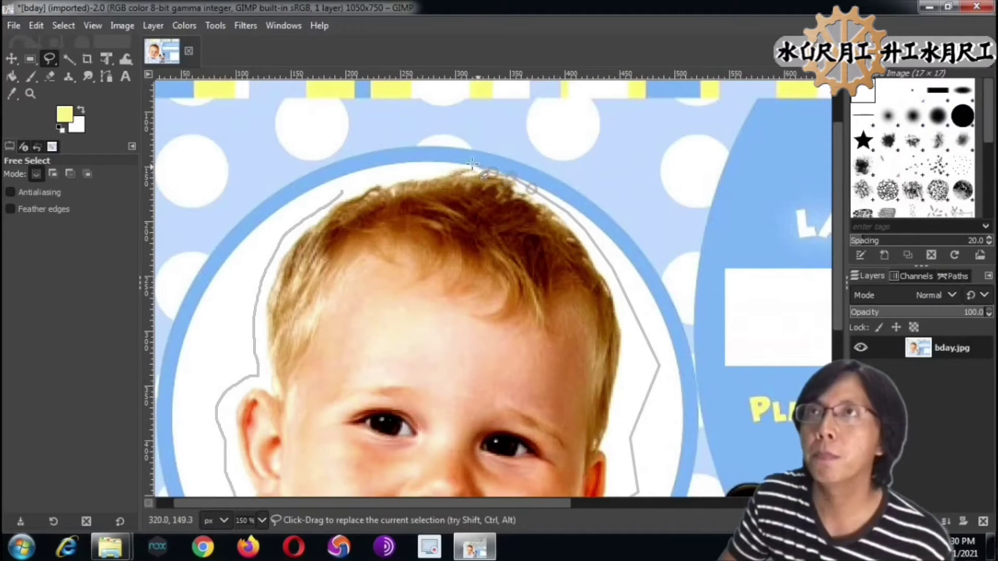
pyautogui.click(427, 168)
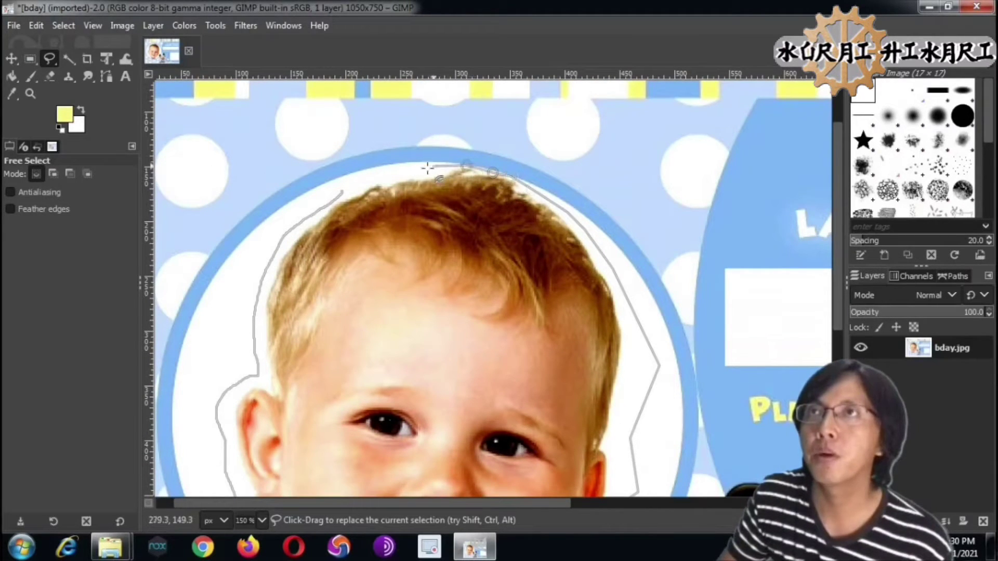
pyautogui.click(341, 191)
pyautogui.press('Return')
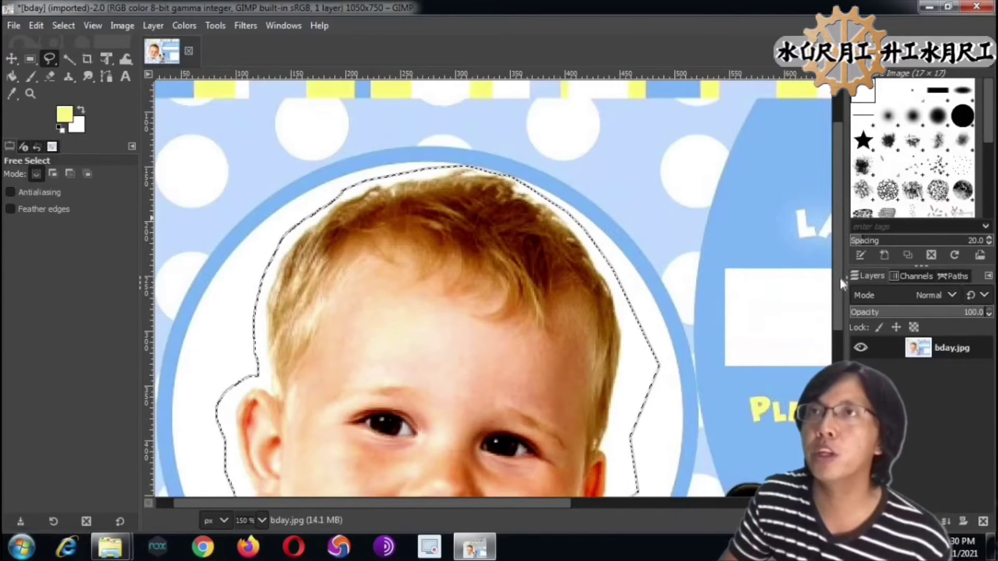
# - Clear the selected baby's head to white, keeping the selection outline visible
pyautogui.moveTo(838, 246); pyautogui.dragTo(842, 333)
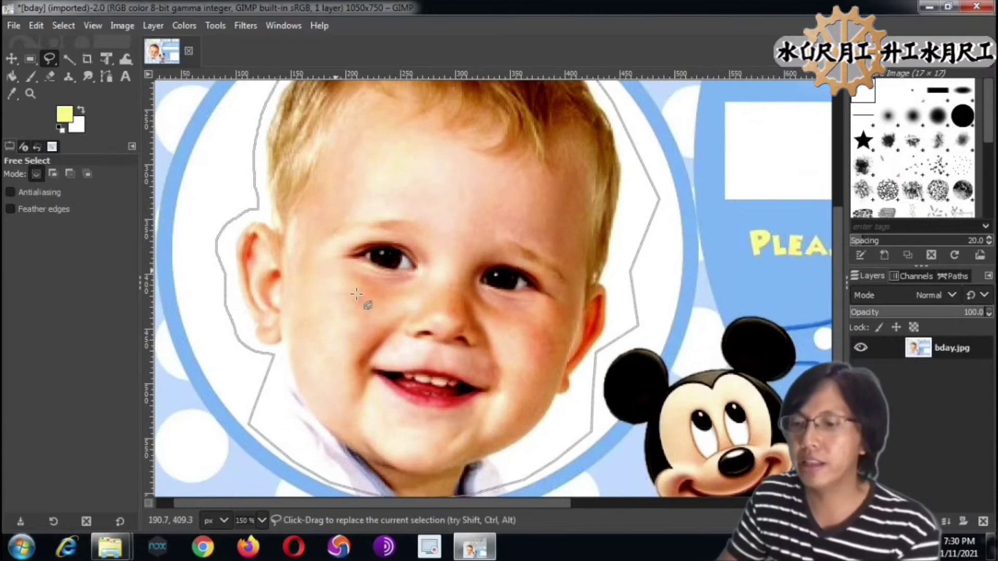
pyautogui.press('Delete')
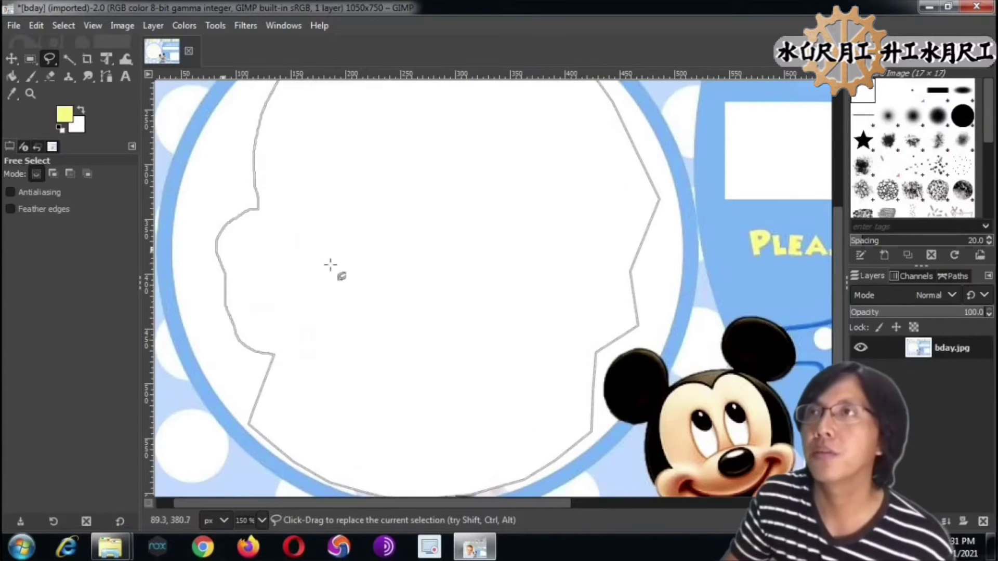
pyautogui.moveTo(837, 236); pyautogui.dragTo(833, 275)
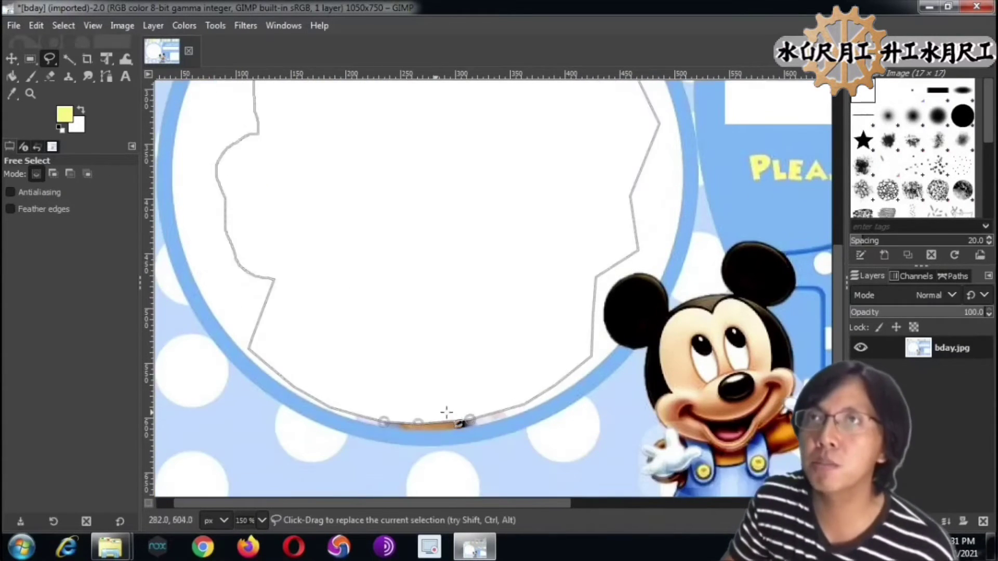
pyautogui.hotkey('ctrl', 'shift', 'a')
pyautogui.hotkey('ctrl', 'z')
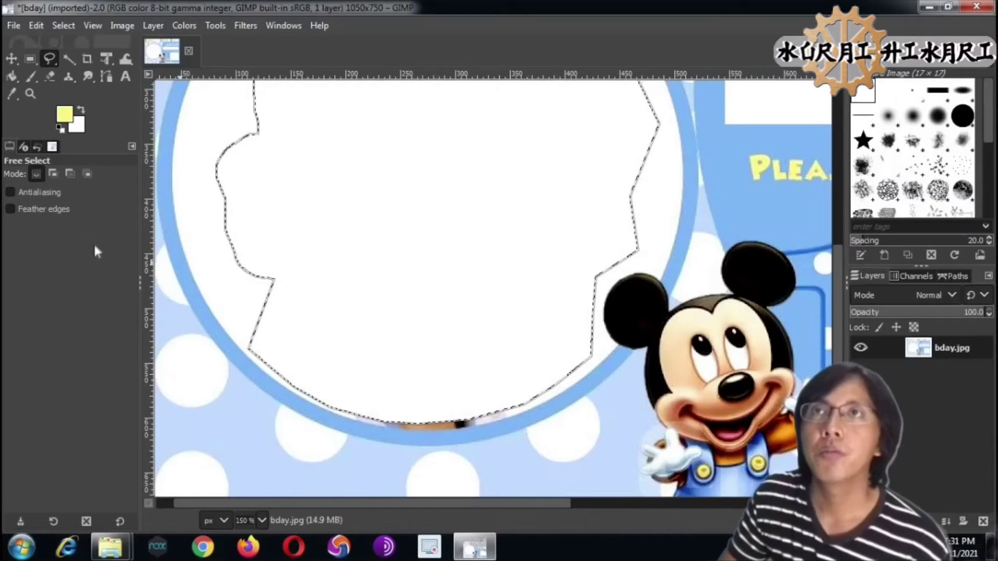
# - Draw a 253×135 ellipse selection across the lower part of the photo circle
pyautogui.click(32, 57)
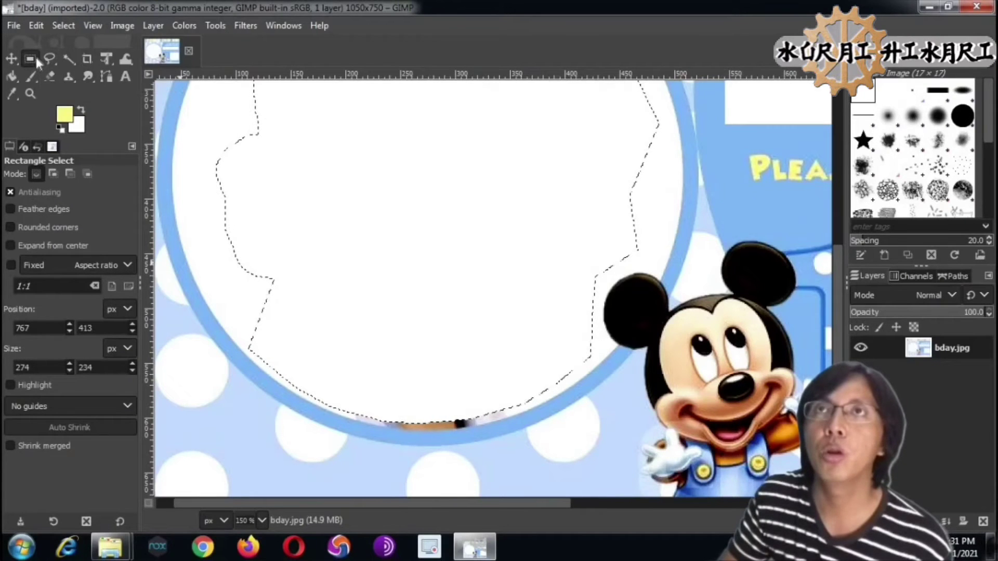
pyautogui.click(87, 76)
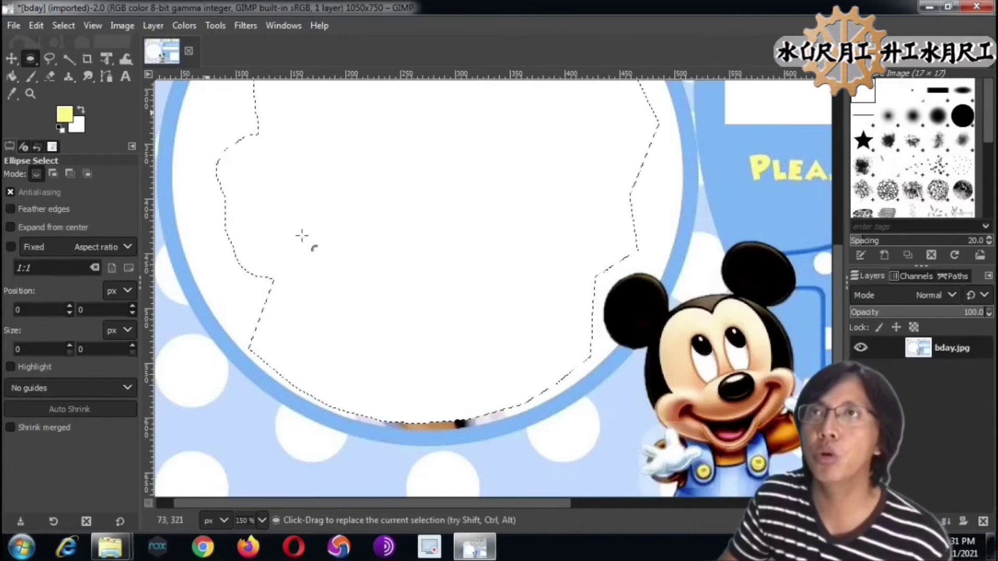
pyautogui.moveTo(323, 283); pyautogui.dragTo(400, 366)
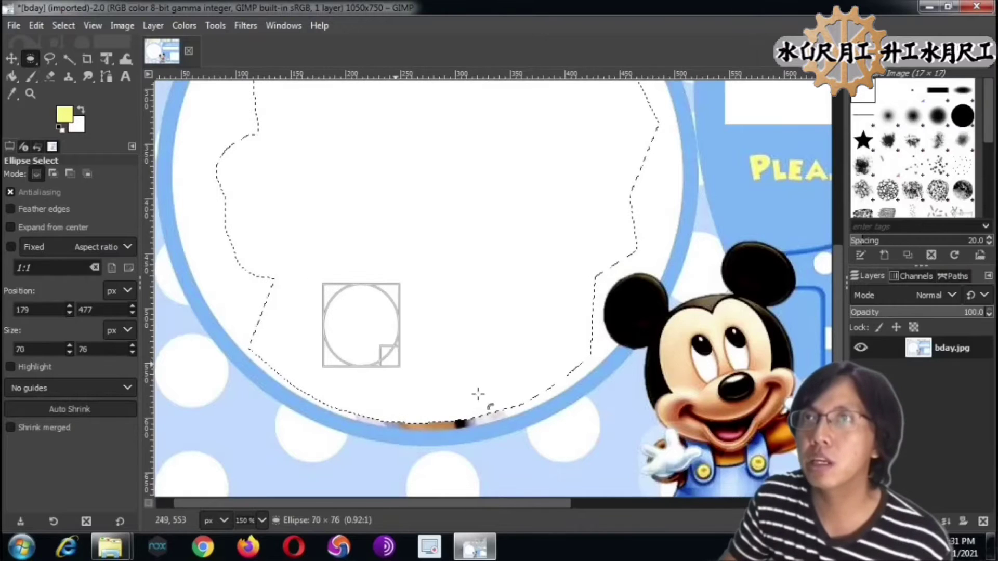
pyautogui.moveTo(477, 393); pyautogui.dragTo(519, 431)
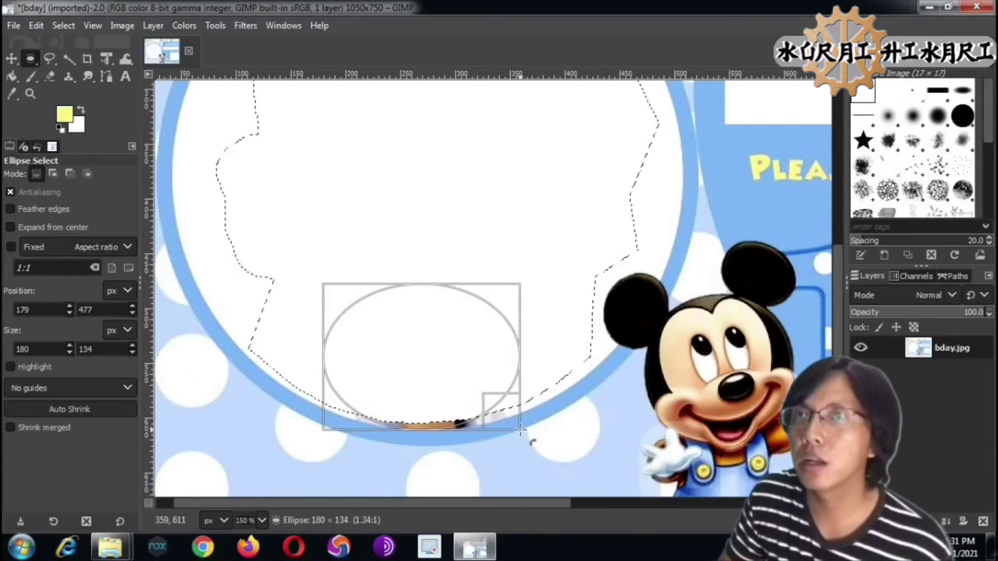
pyautogui.moveTo(520, 430); pyautogui.dragTo(531, 434)
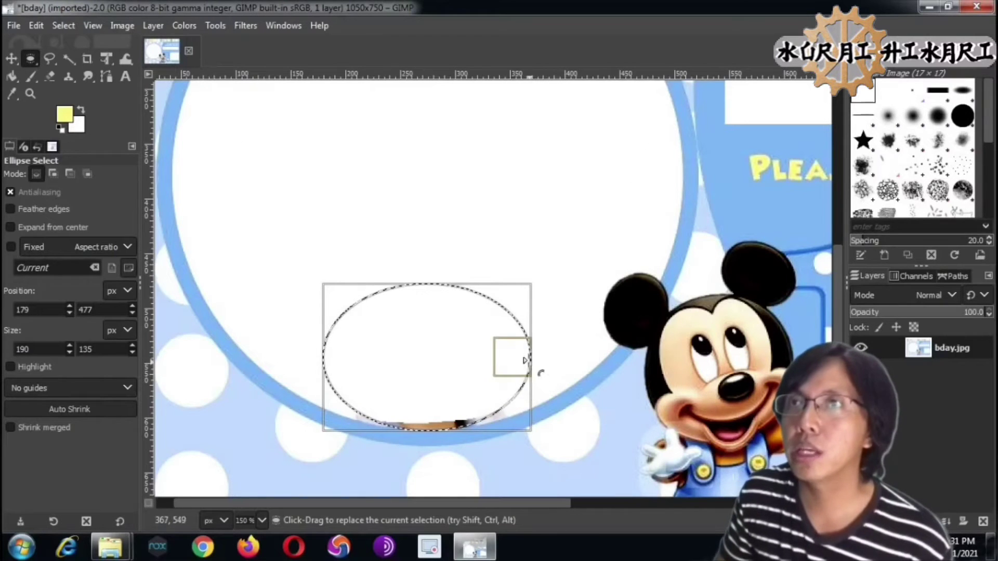
pyautogui.moveTo(524, 360); pyautogui.dragTo(551, 360)
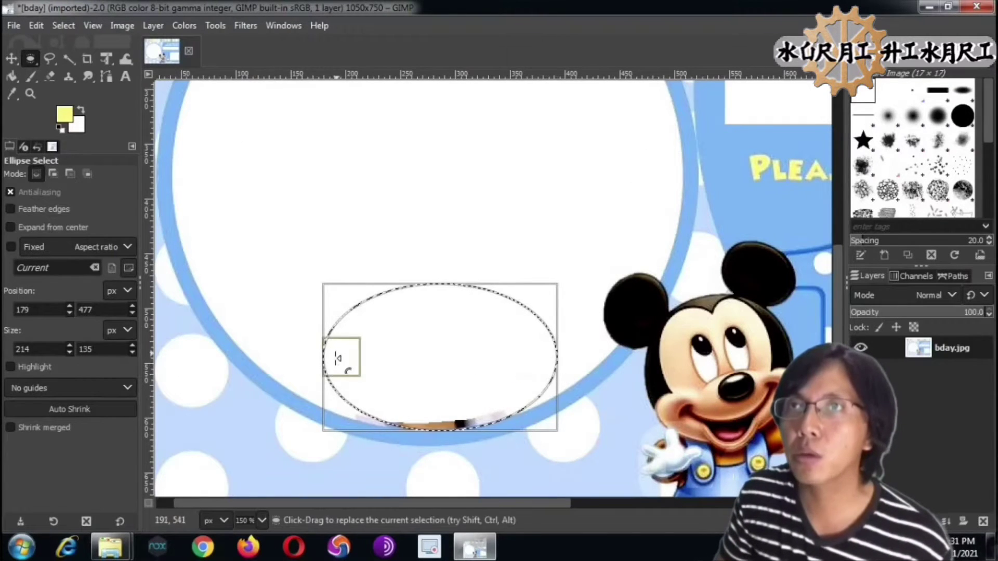
pyautogui.moveTo(337, 358); pyautogui.dragTo(310, 359)
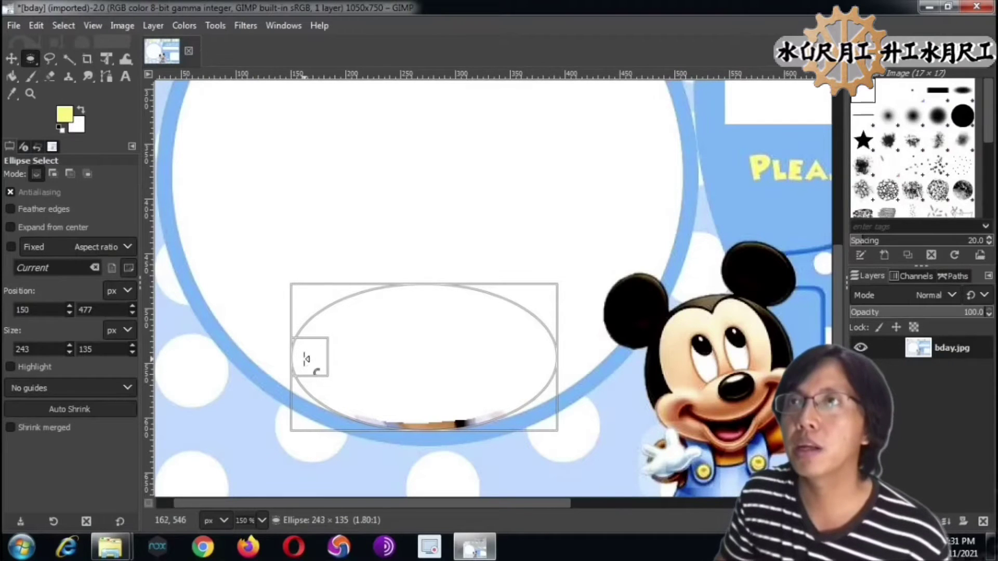
pyautogui.moveTo(310, 359); pyautogui.dragTo(307, 358)
pyautogui.moveTo(537, 357); pyautogui.dragTo(545, 359)
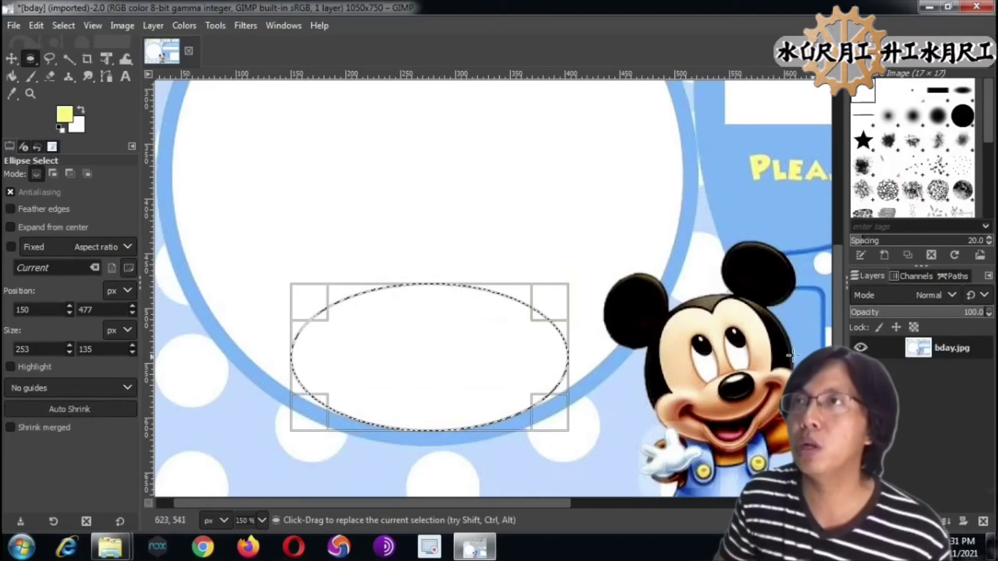
pyautogui.click(29, 93)
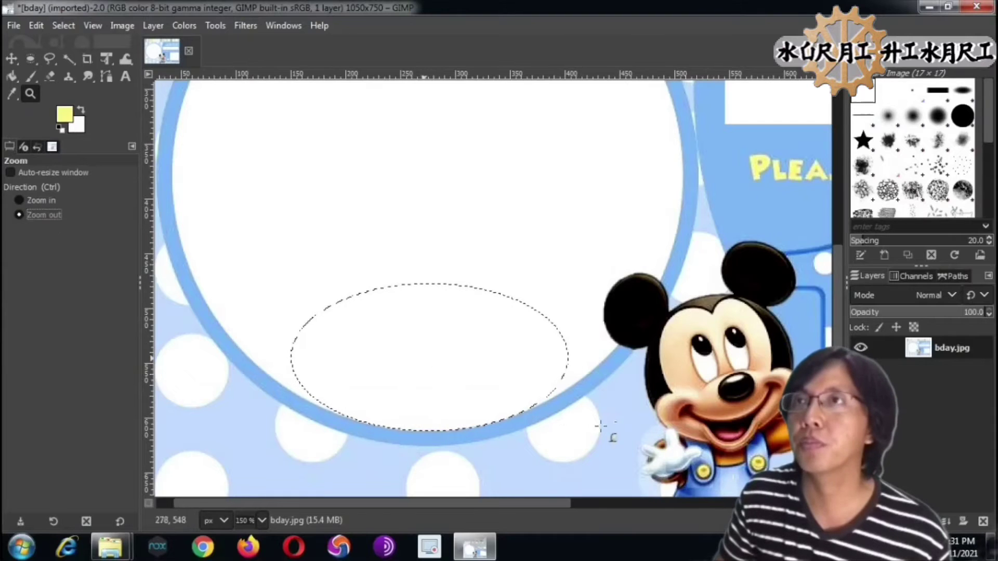
# - Zoom out to the whole invitation and drop the stray ellipse selection
pyautogui.keyDown('ctrl'); pyautogui.click(618, 436); pyautogui.keyUp('ctrl')
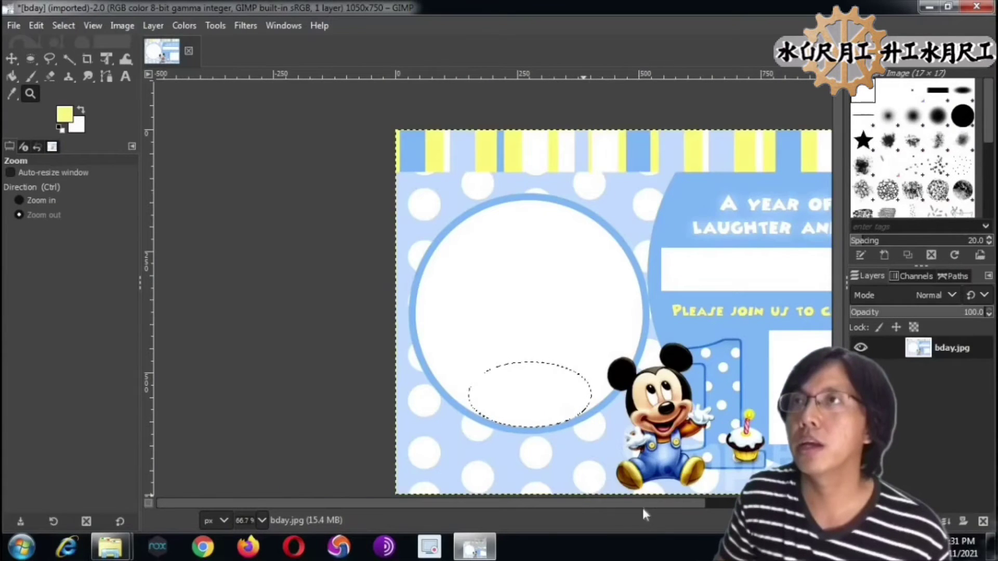
pyautogui.click(641, 506)
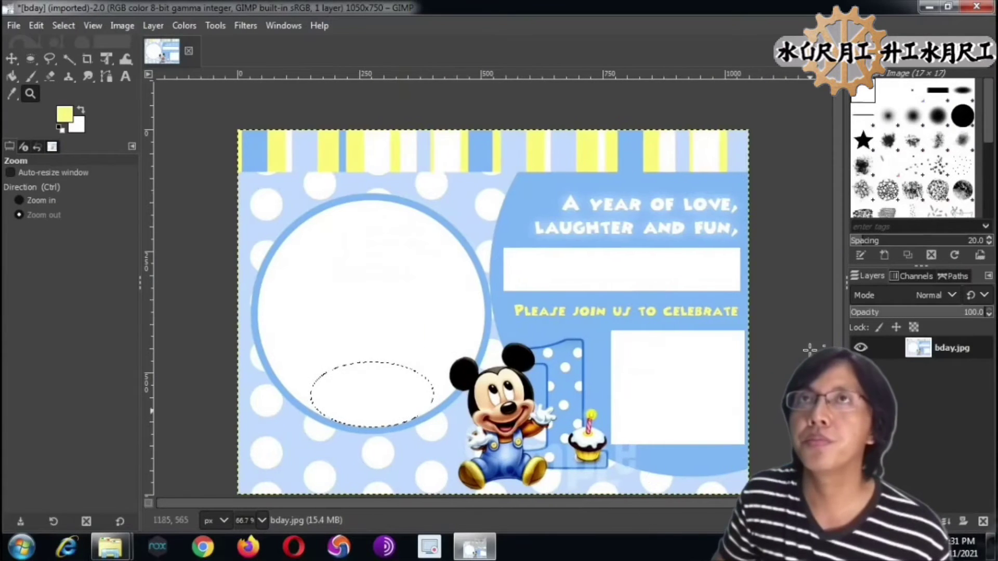
pyautogui.click(29, 58)
pyautogui.click(785, 312)
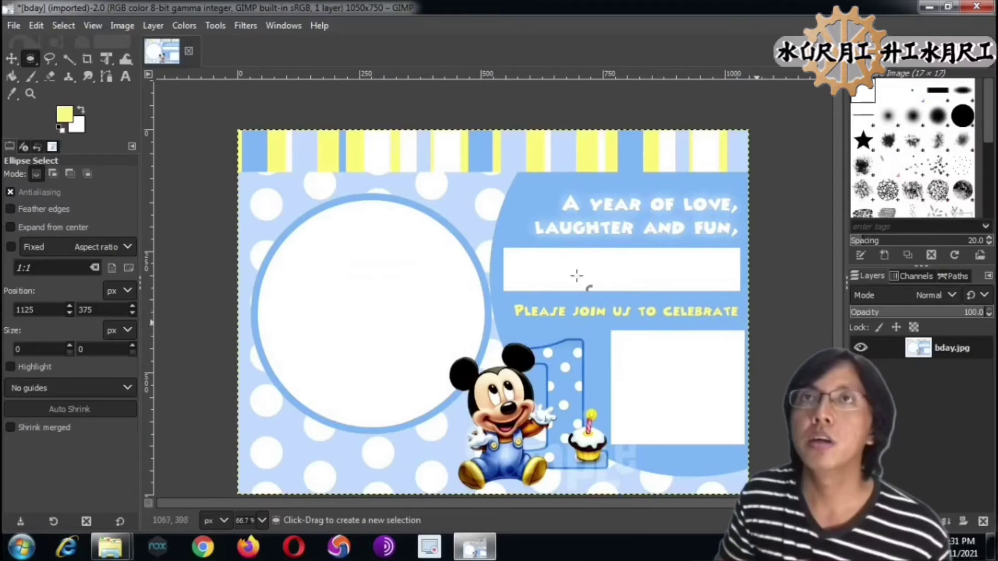
# - Sample the blue with Color Picker and bucket-fill both white boxes on the right
pyautogui.click(12, 94)
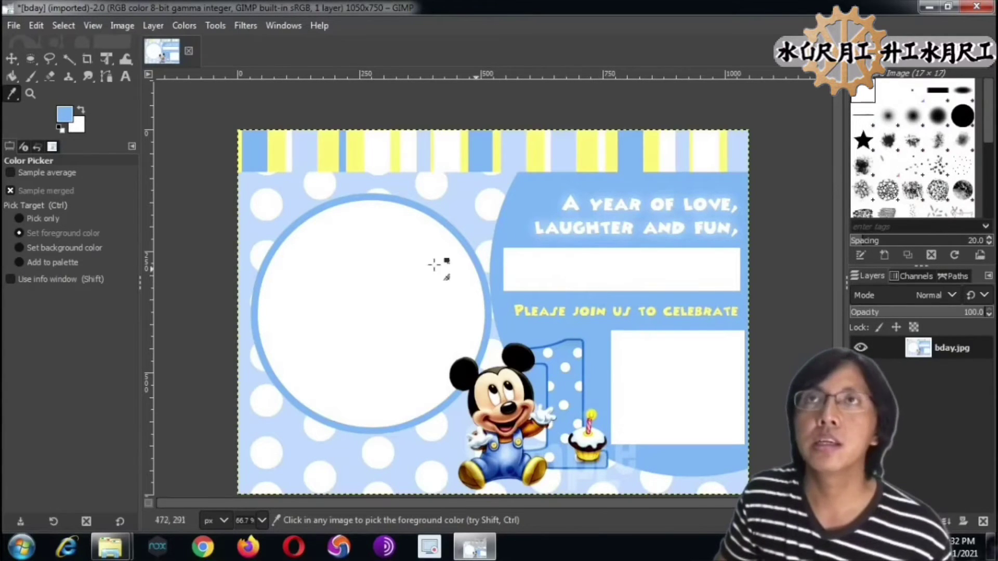
pyautogui.click(12, 78)
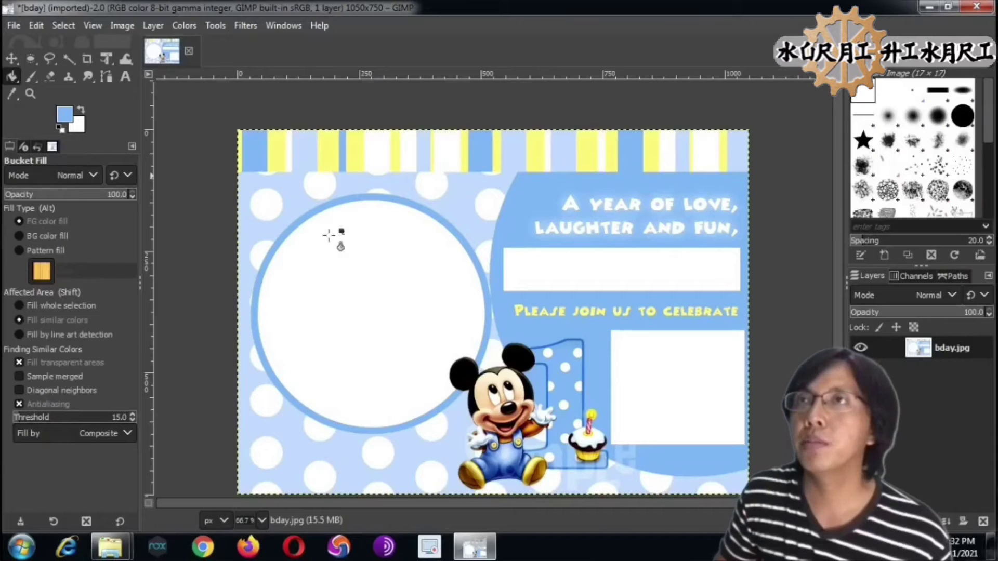
pyautogui.click(559, 270)
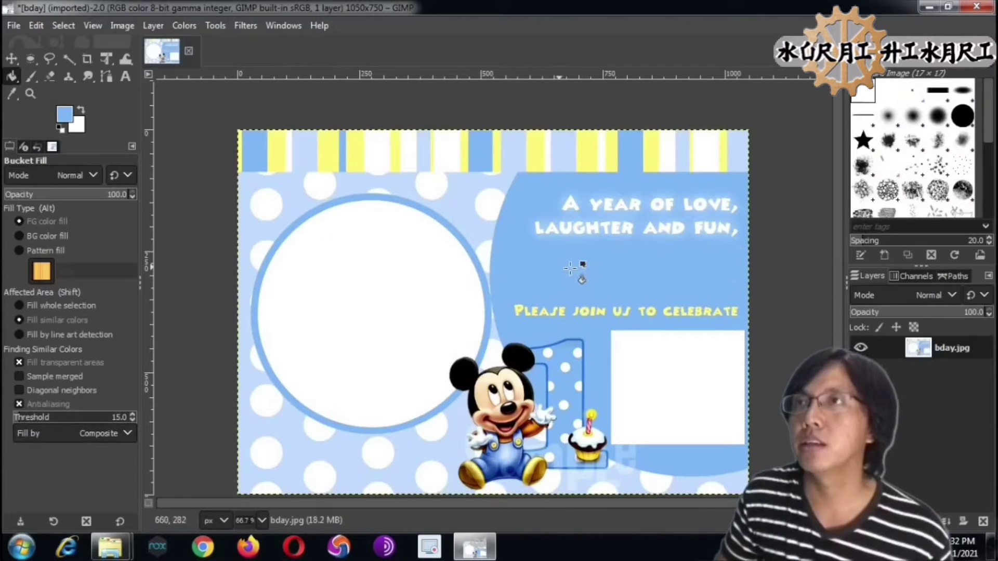
pyautogui.click(675, 362)
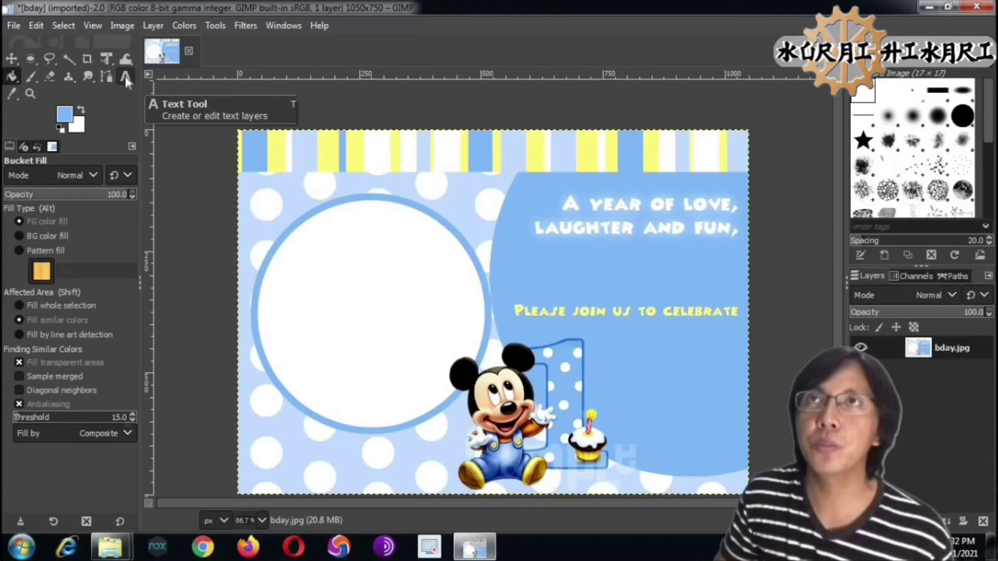
# - Activate the Text tool and leave its colour at light blue 79b8f8
pyautogui.click(125, 76)
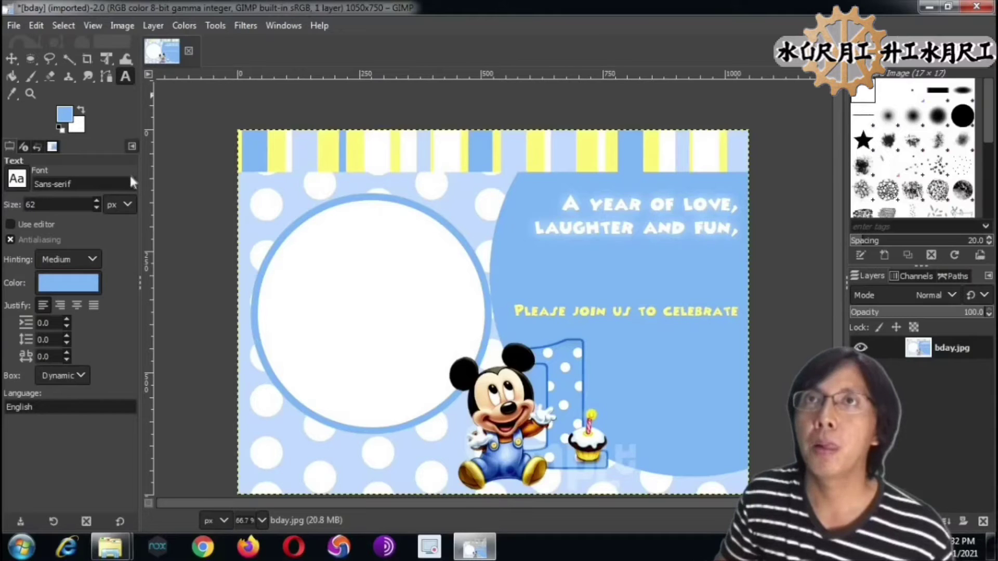
pyautogui.click(78, 284)
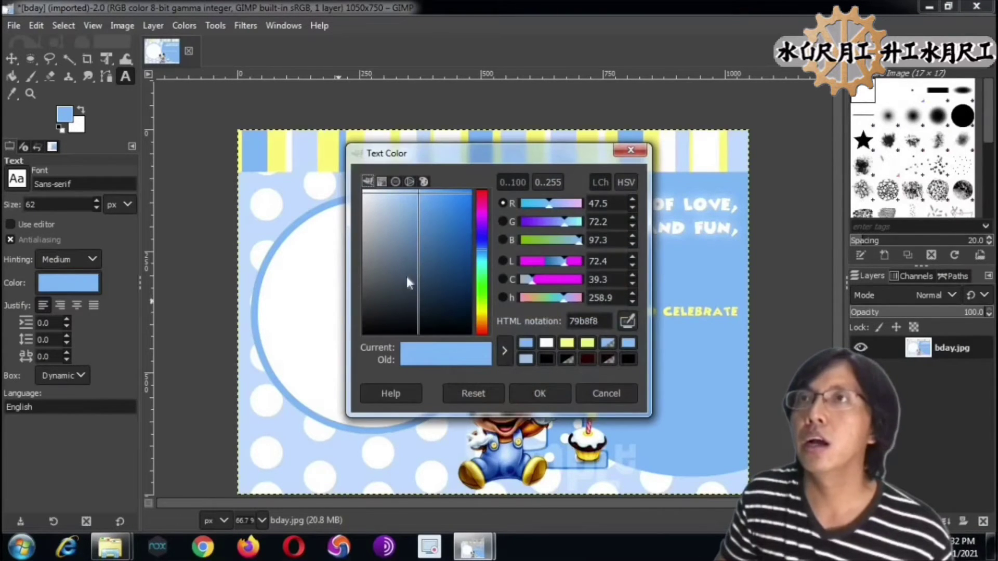
pyautogui.click(631, 152)
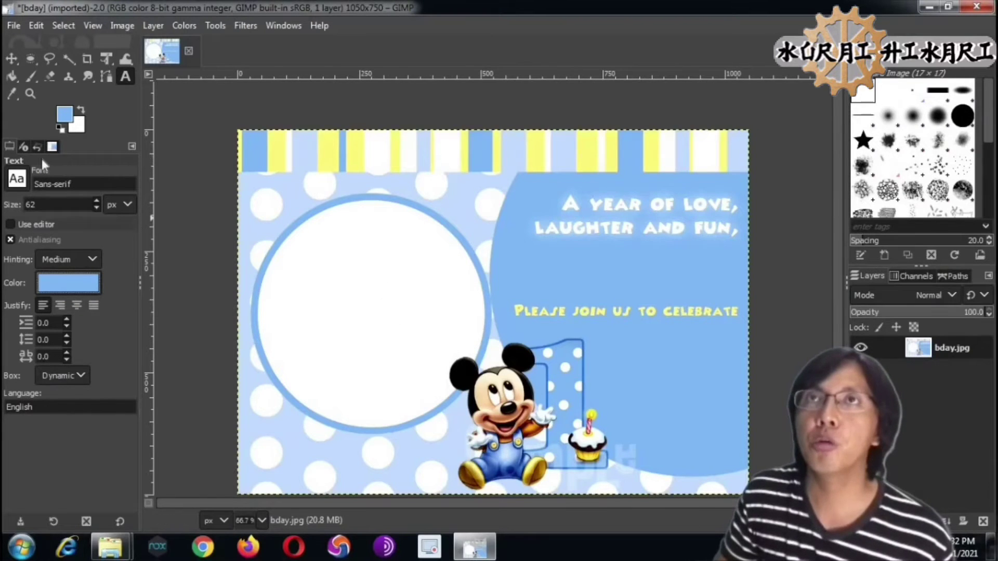
# - Sample pale yellow fff87a from a top stripe as foreground and add it to colour history
pyautogui.click(11, 94)
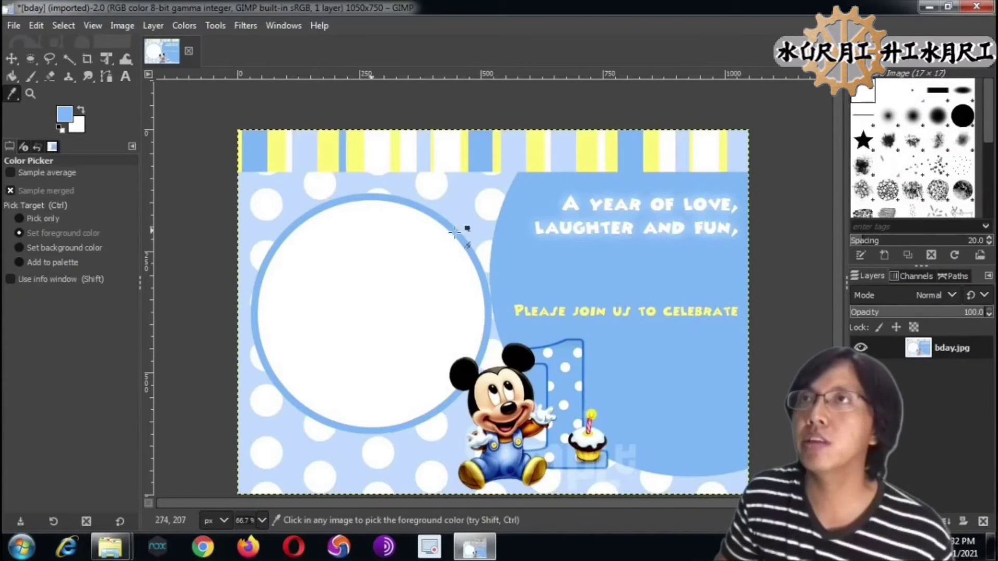
pyautogui.click(584, 150)
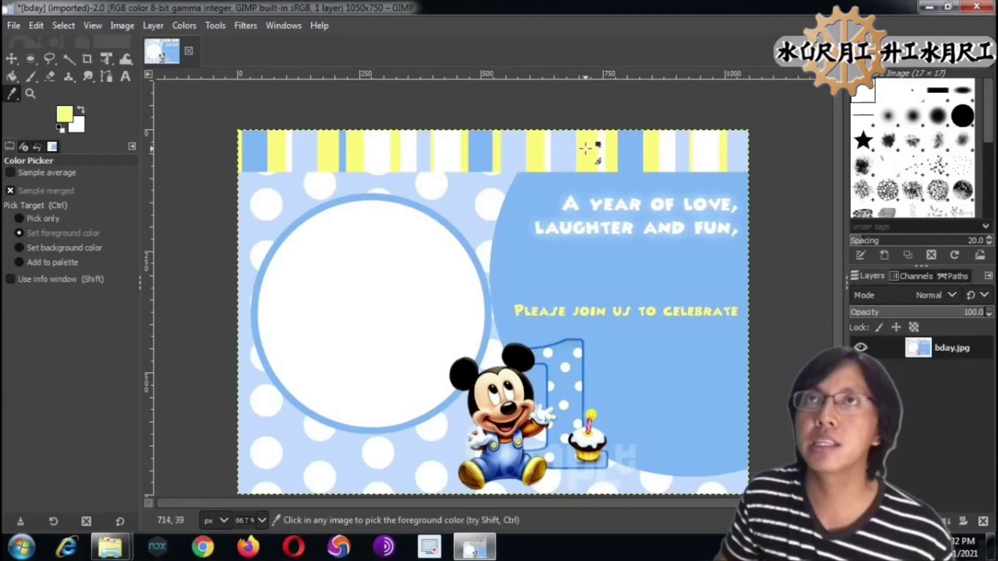
pyautogui.click(64, 114)
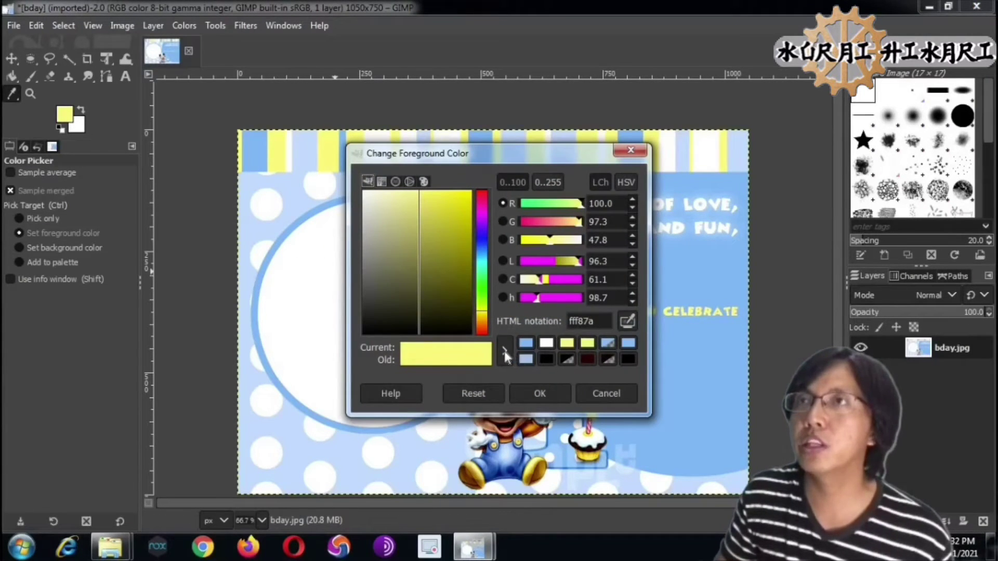
pyautogui.click(504, 351)
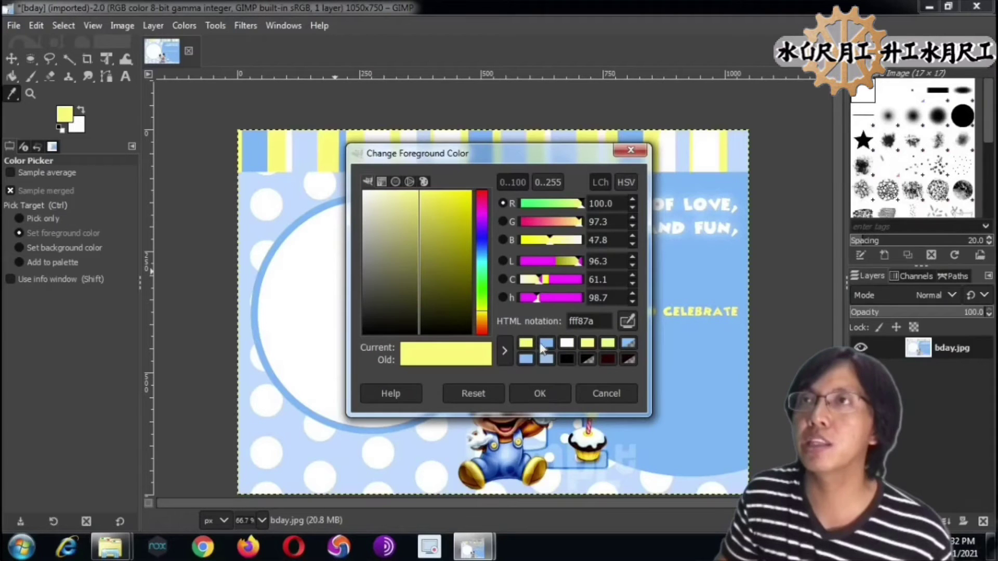
pyautogui.click(544, 393)
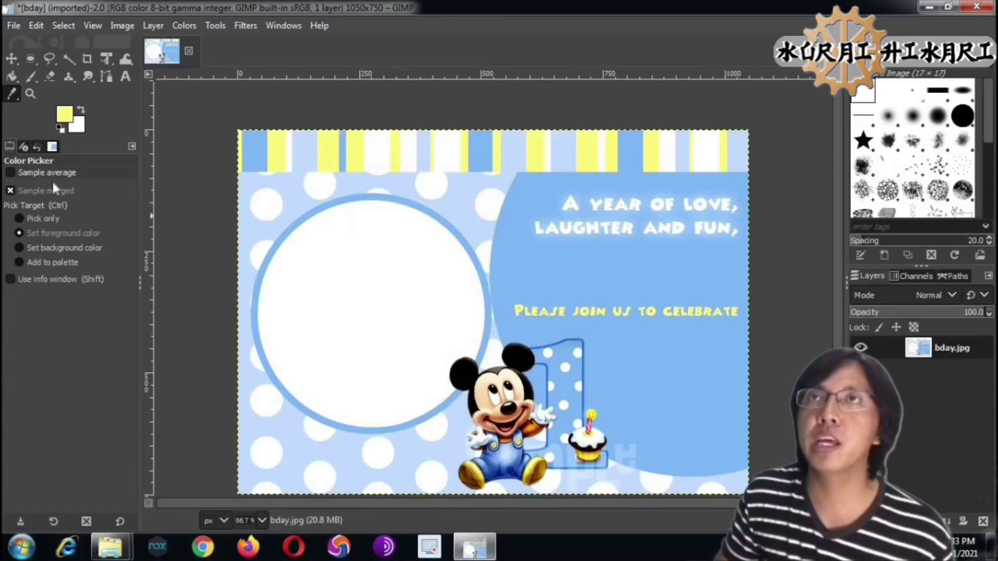
# - Confirm the Text tool colour is the pale yellow fff87a
pyautogui.click(124, 75)
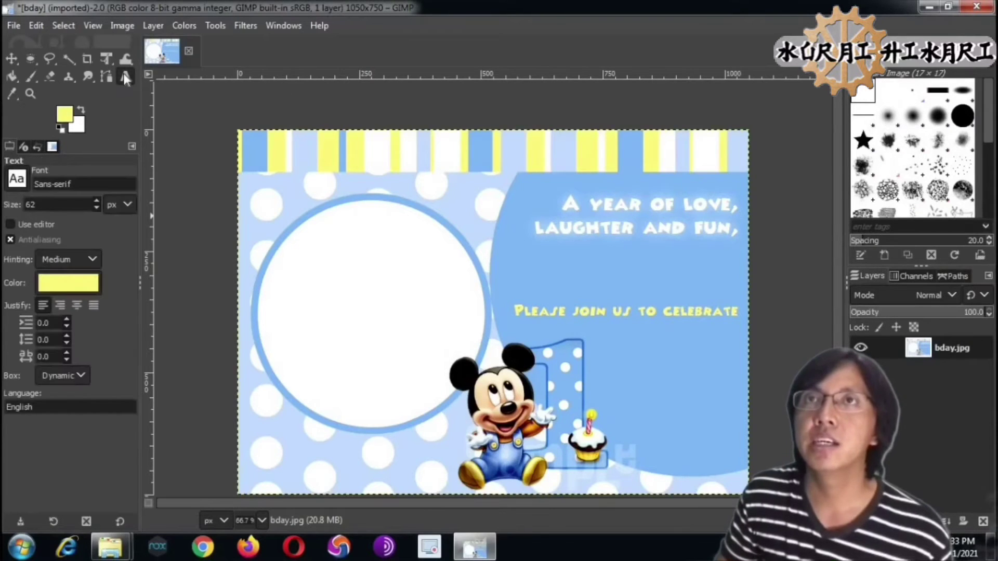
pyautogui.click(94, 289)
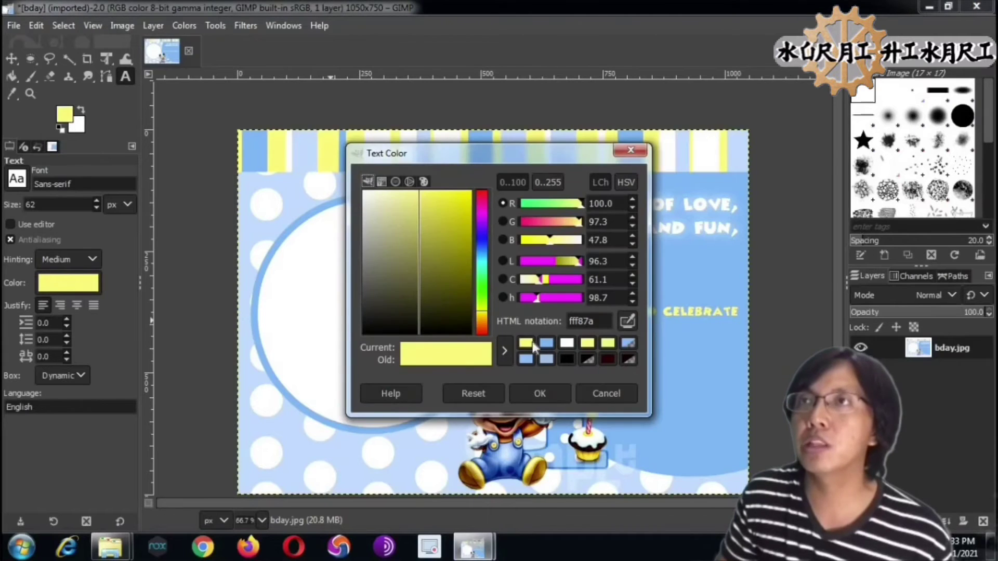
pyautogui.click(538, 393)
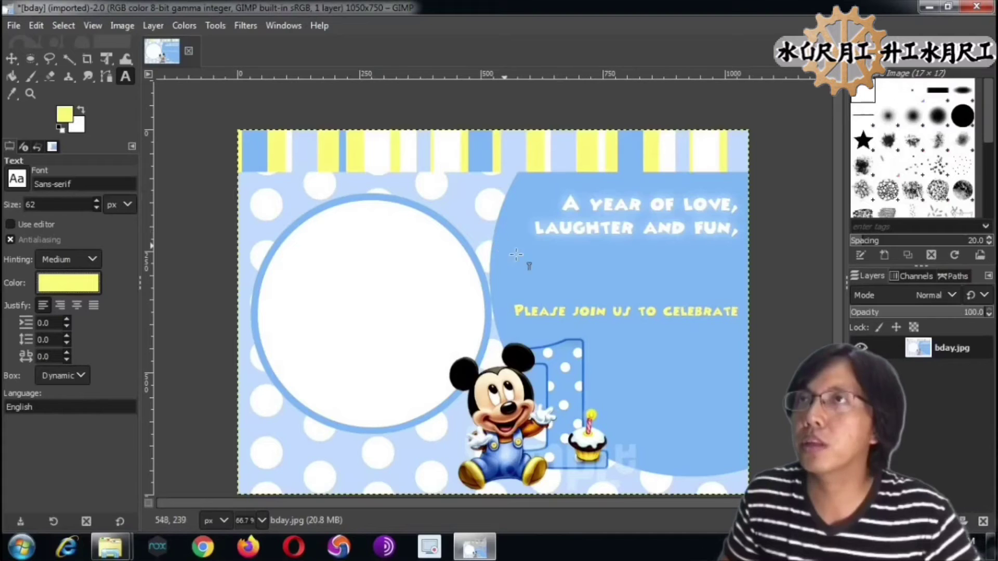
# - Draw a text box below the 'laughter and fun' heading, type the child's name, then clear it
pyautogui.moveTo(504, 244); pyautogui.dragTo(736, 295)
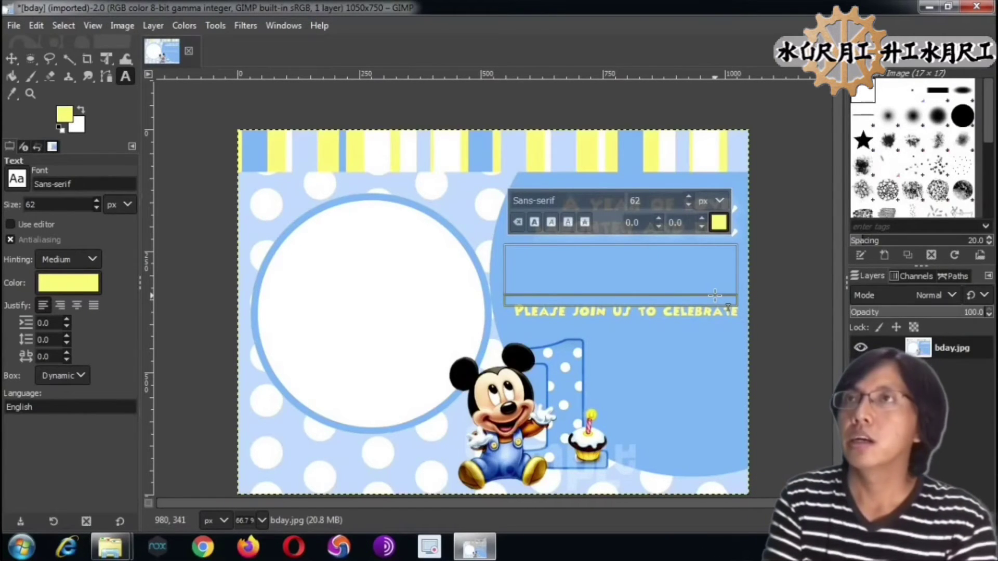
pyautogui.write('Ca')
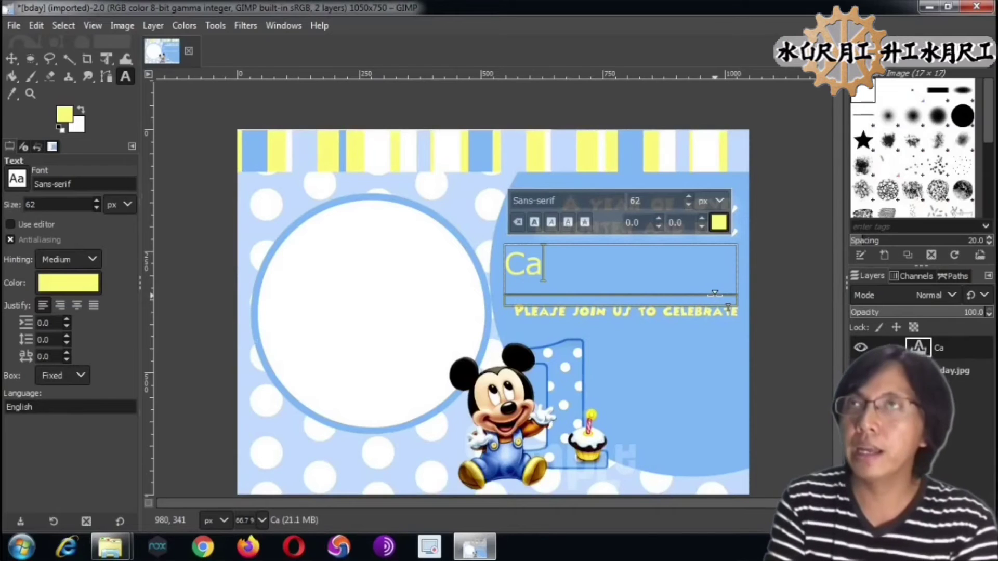
pyautogui.write('yle')
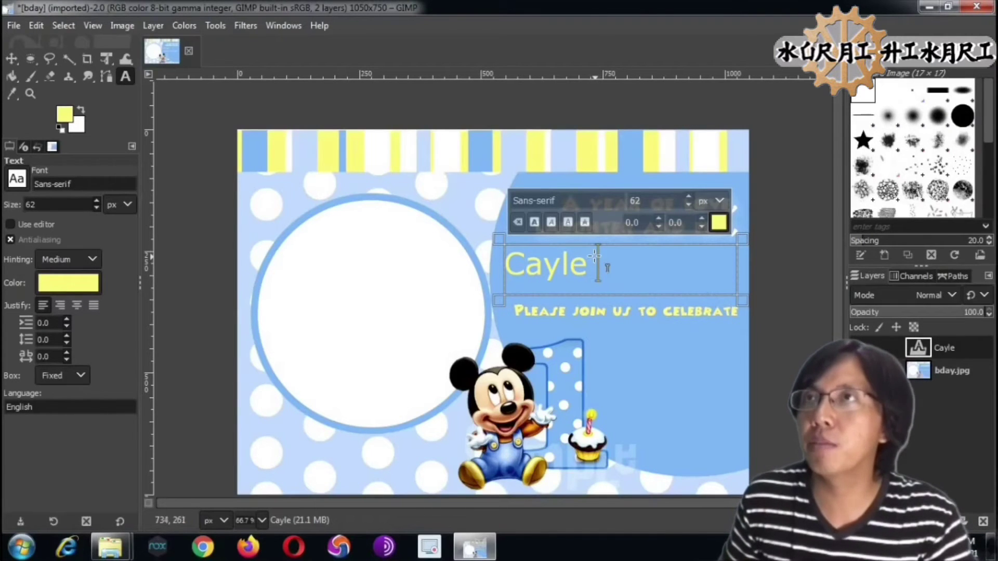
pyautogui.moveTo(589, 257); pyautogui.dragTo(463, 253)
pyautogui.press('BackSpace')
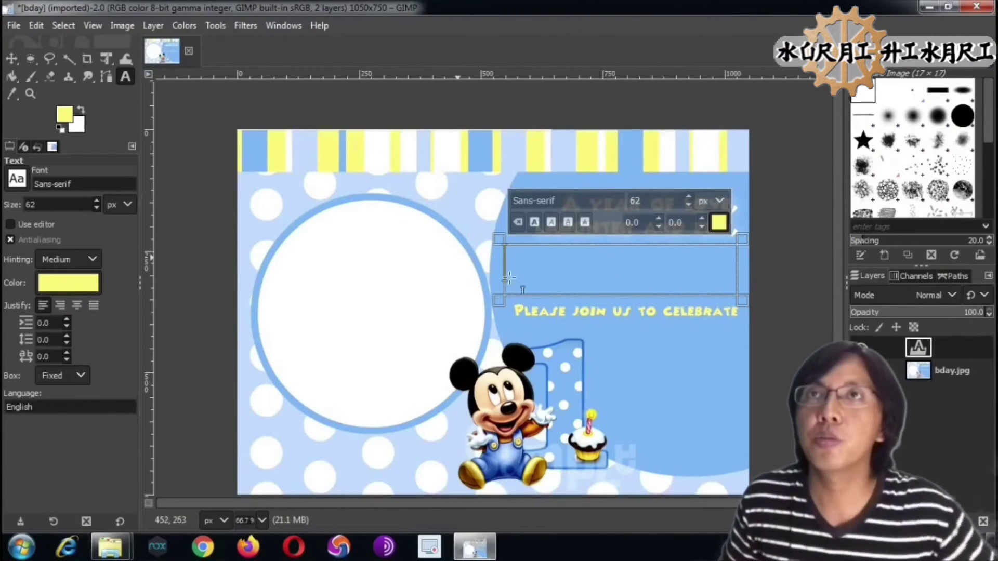
# - Set the text box font to Comic Sans MS Bold
pyautogui.moveTo(71, 183); pyautogui.dragTo(7, 189)
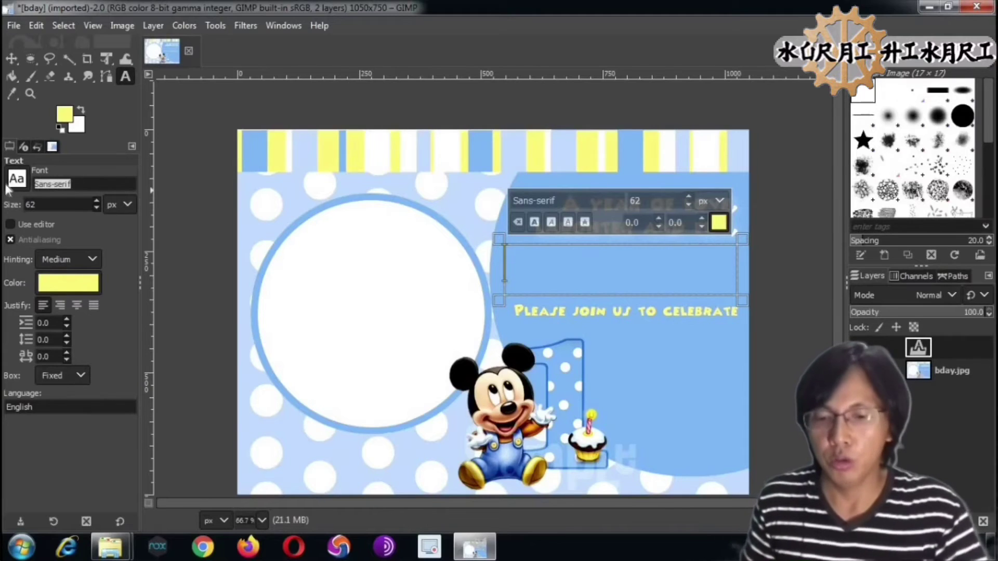
pyautogui.write('a')
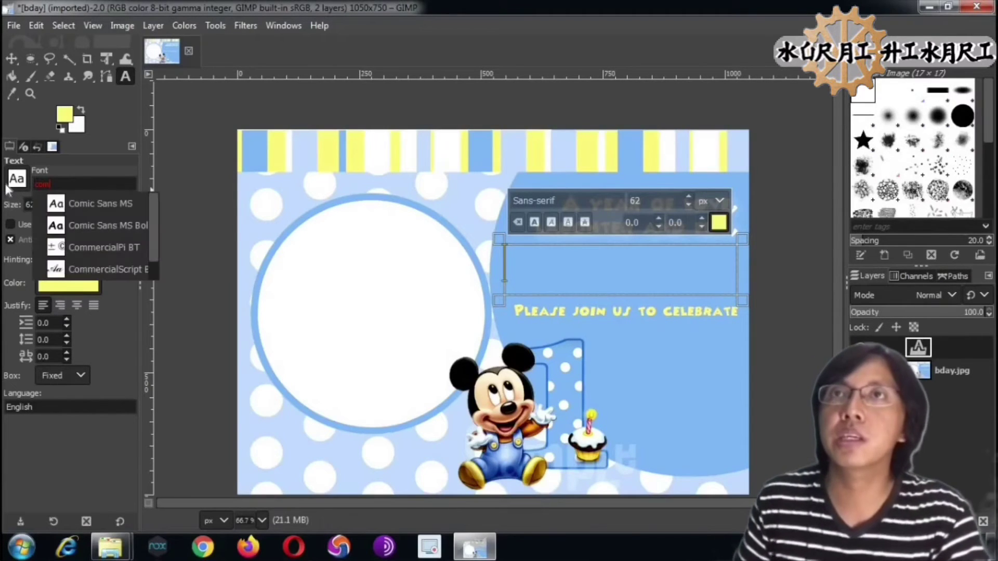
pyautogui.click(89, 225)
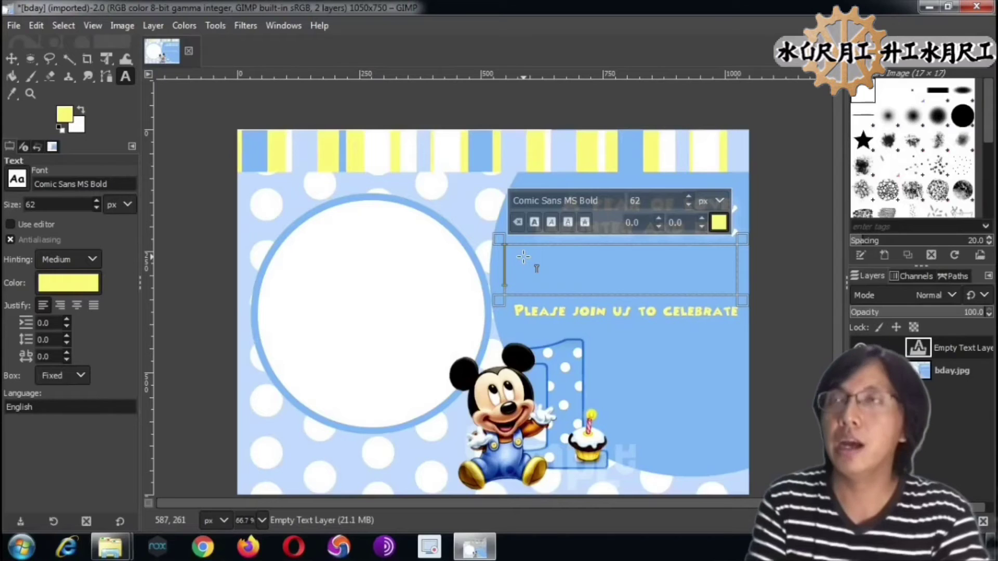
# - Type the child's name followed by 'Turning 1', then make 'Turning 1' smaller
pyautogui.write('Cayle')
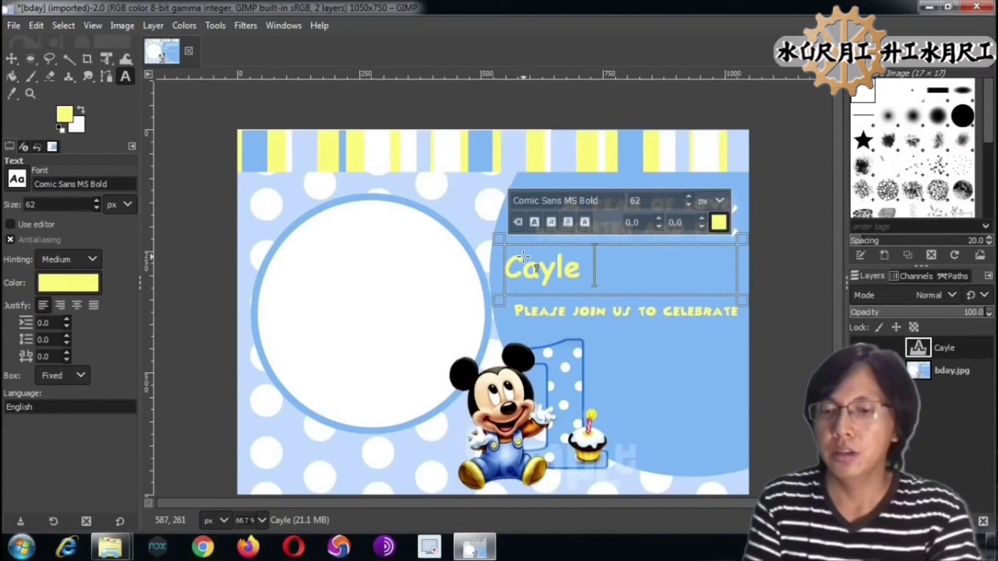
pyautogui.write(' Tue')
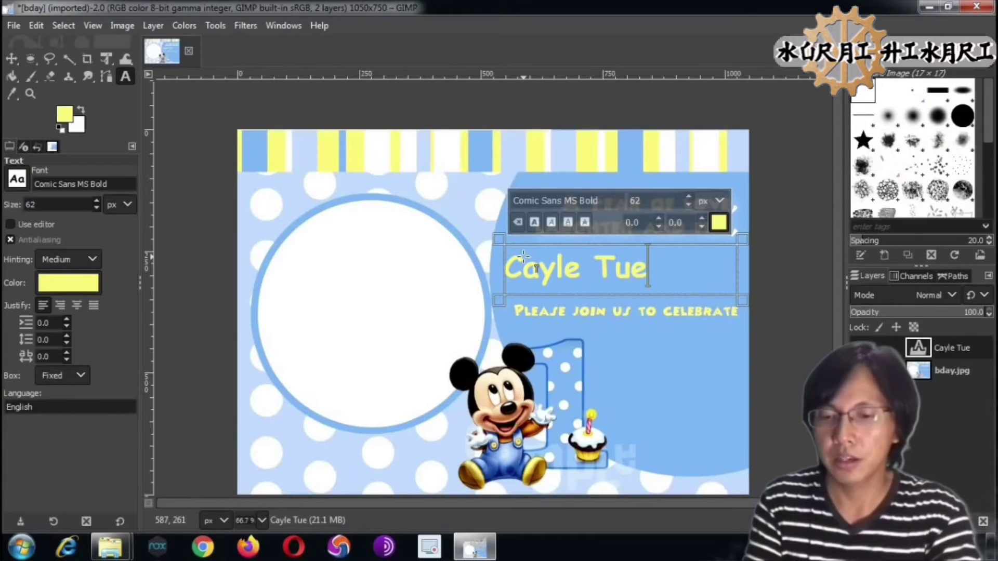
pyautogui.press('BackSpace')
pyautogui.write('rning ')
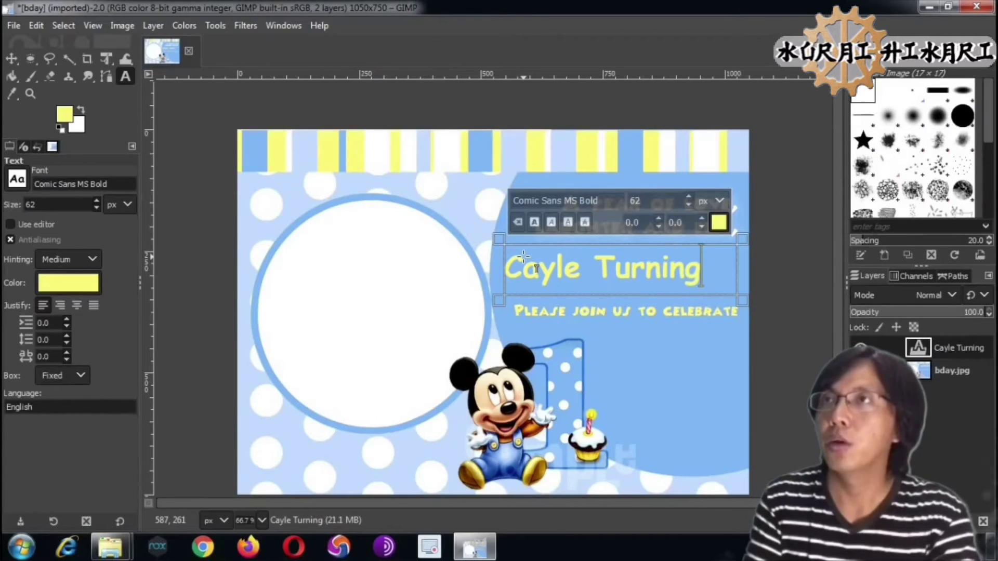
pyautogui.write('1')
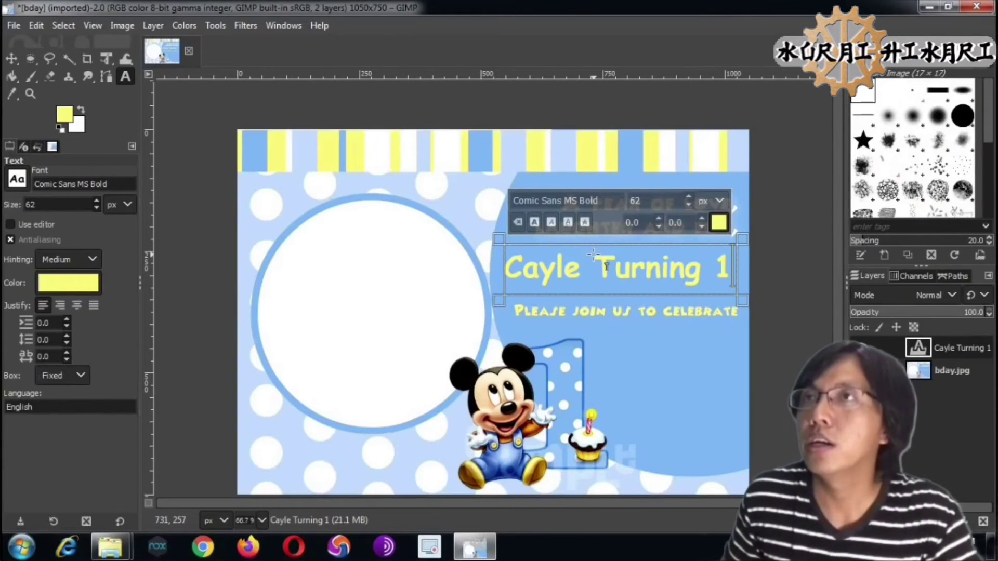
pyautogui.moveTo(582, 270); pyautogui.dragTo(732, 270)
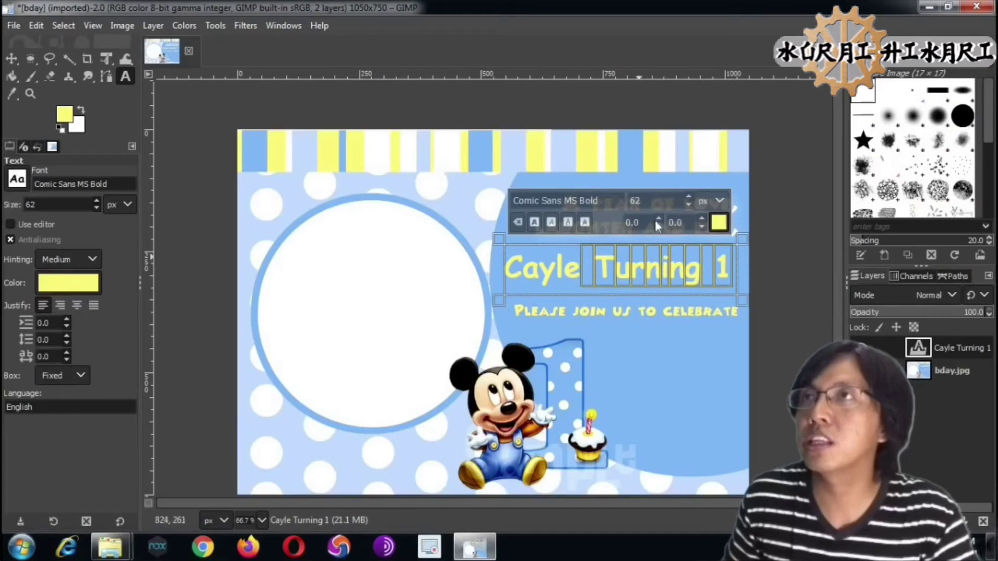
pyautogui.click(689, 203)
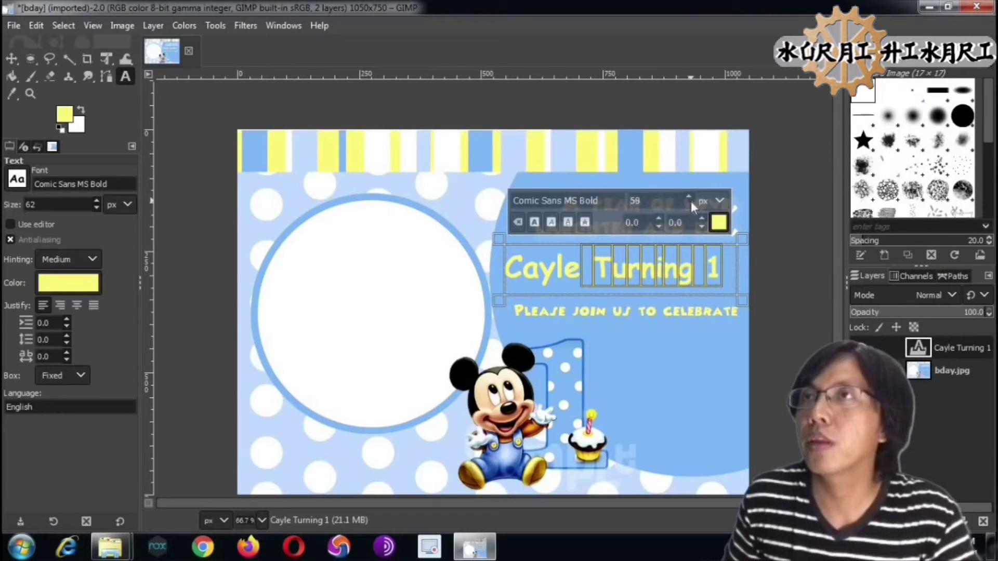
pyautogui.click(689, 203)
pyautogui.click(689, 204)
pyautogui.click(689, 203)
pyautogui.click(689, 204)
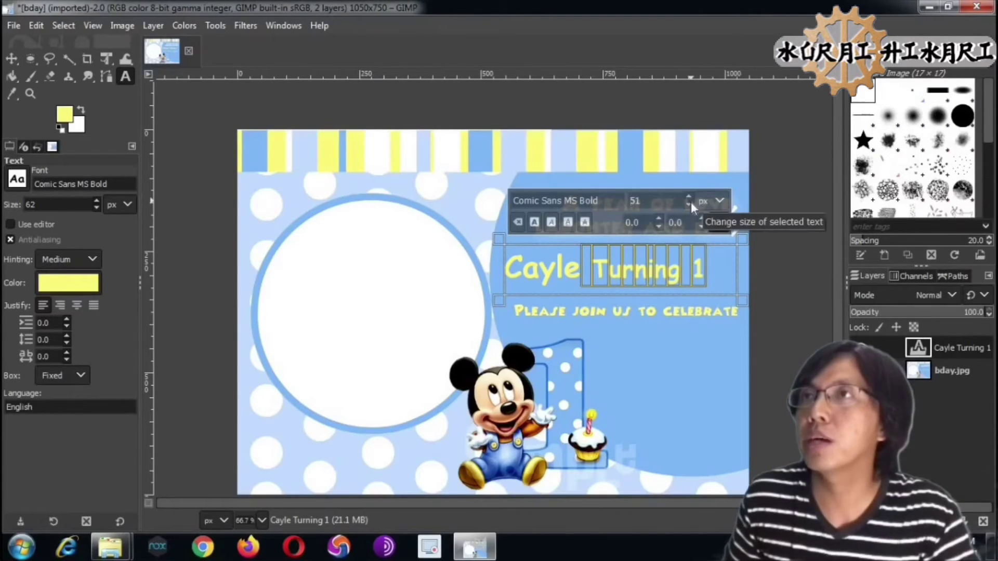
# - Replace '1' with 'One' and shrink the text to 50 px so it fits one line
pyautogui.click(691, 267)
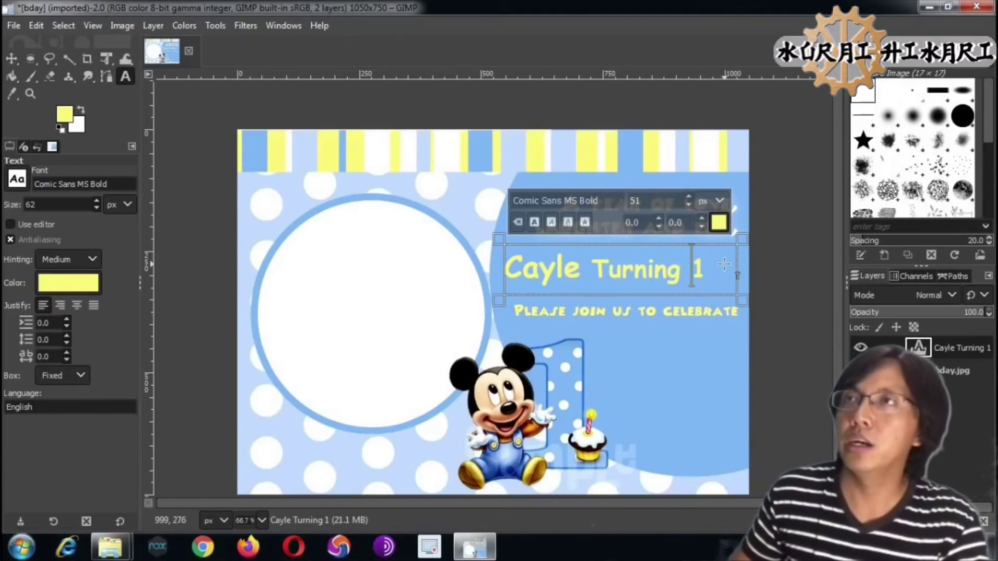
pyautogui.press('Delete')
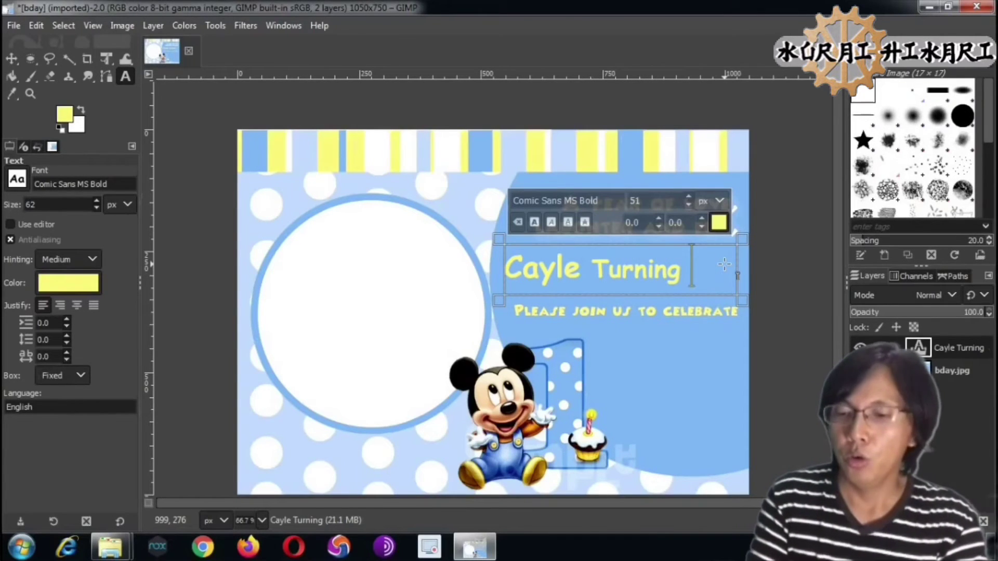
pyautogui.write('One')
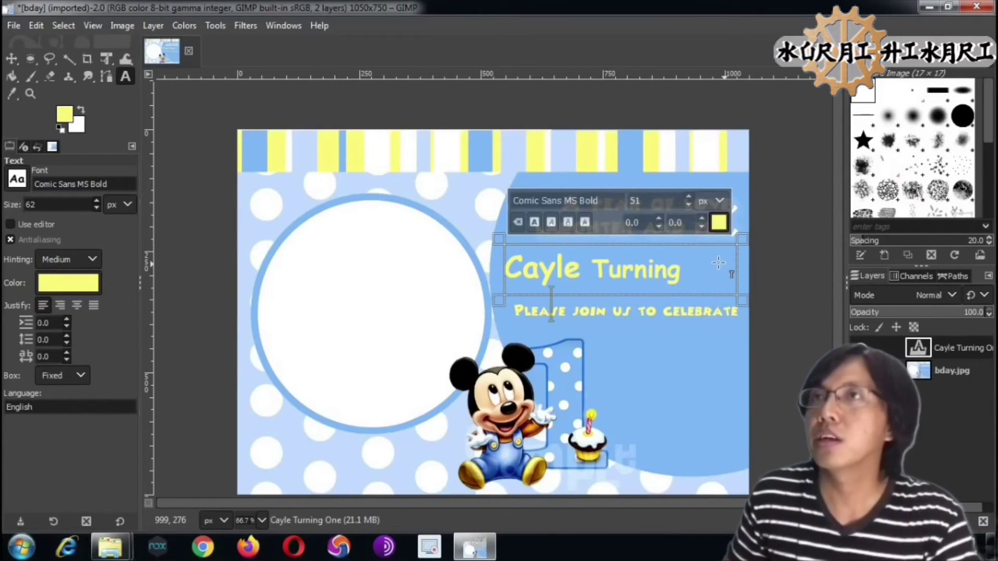
pyautogui.moveTo(541, 285); pyautogui.dragTo(507, 271)
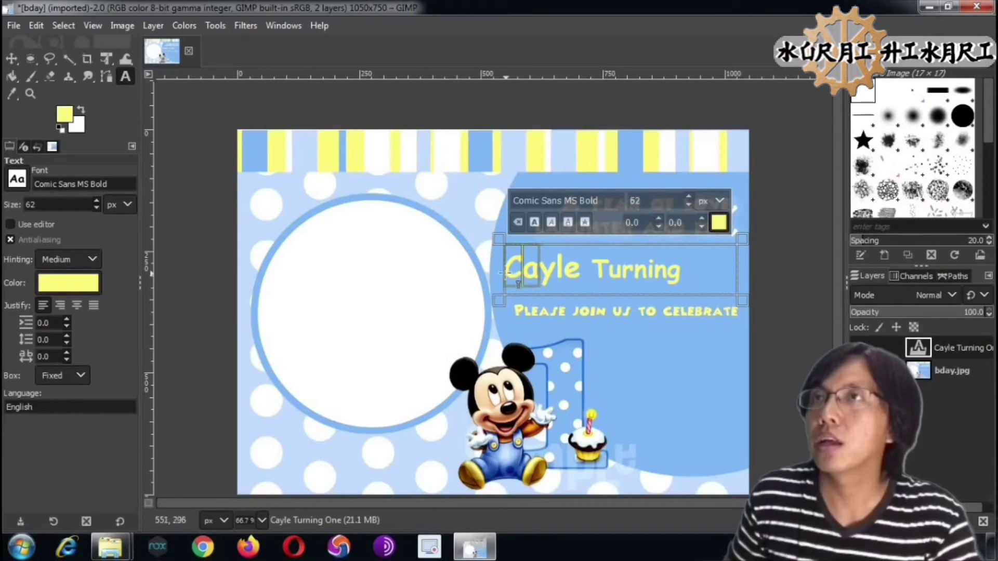
pyautogui.click(668, 262)
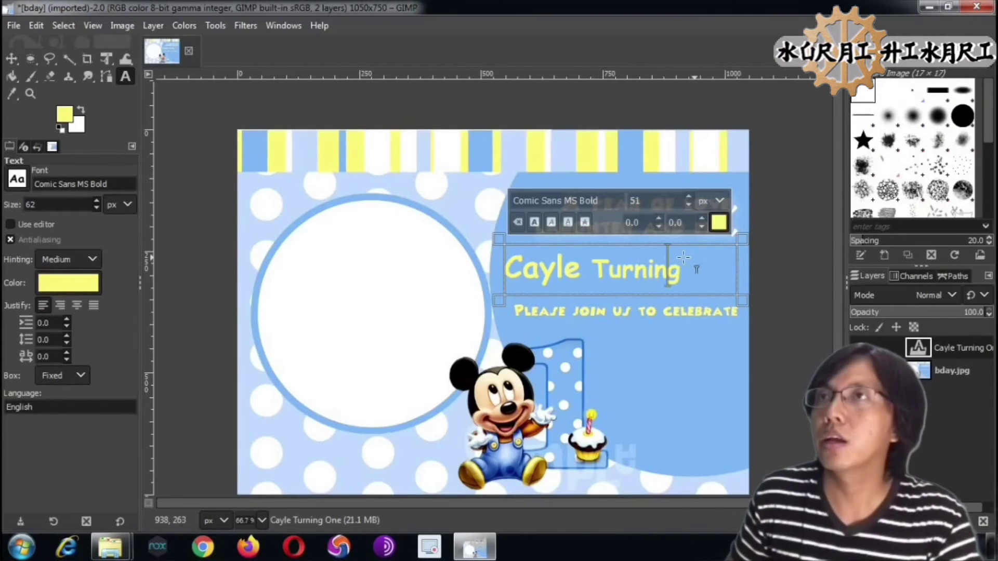
pyautogui.click(586, 249)
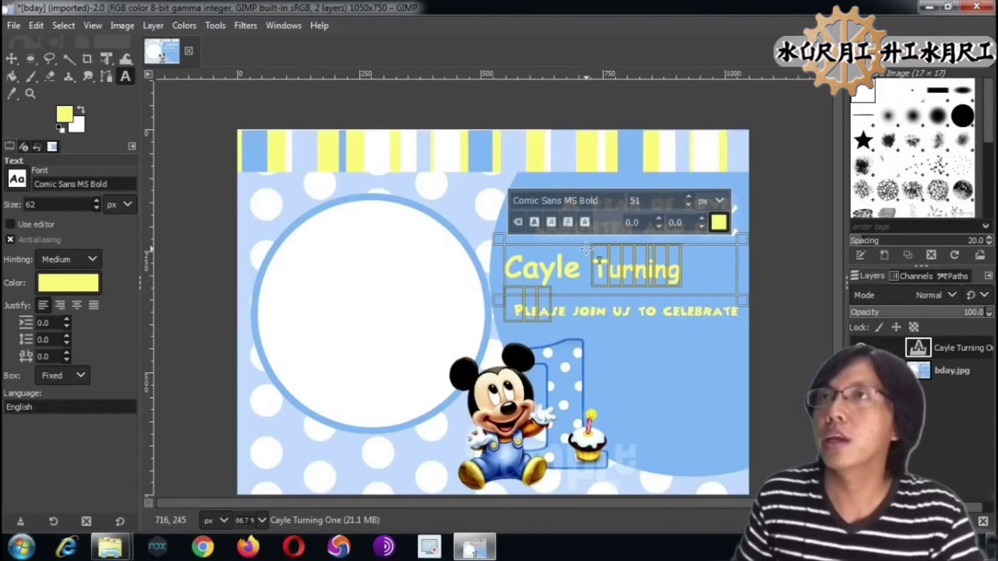
pyautogui.click(688, 205)
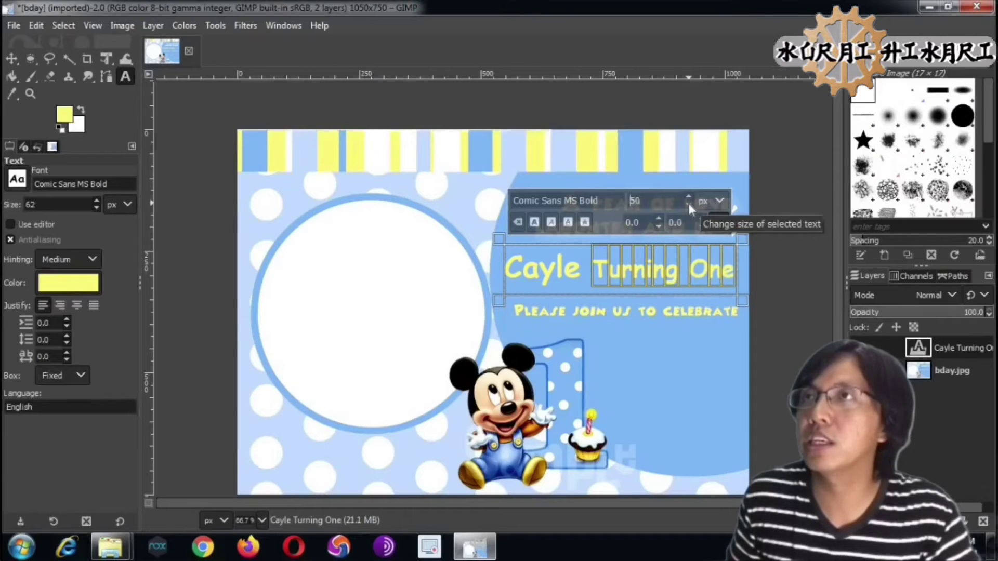
pyautogui.click(788, 268)
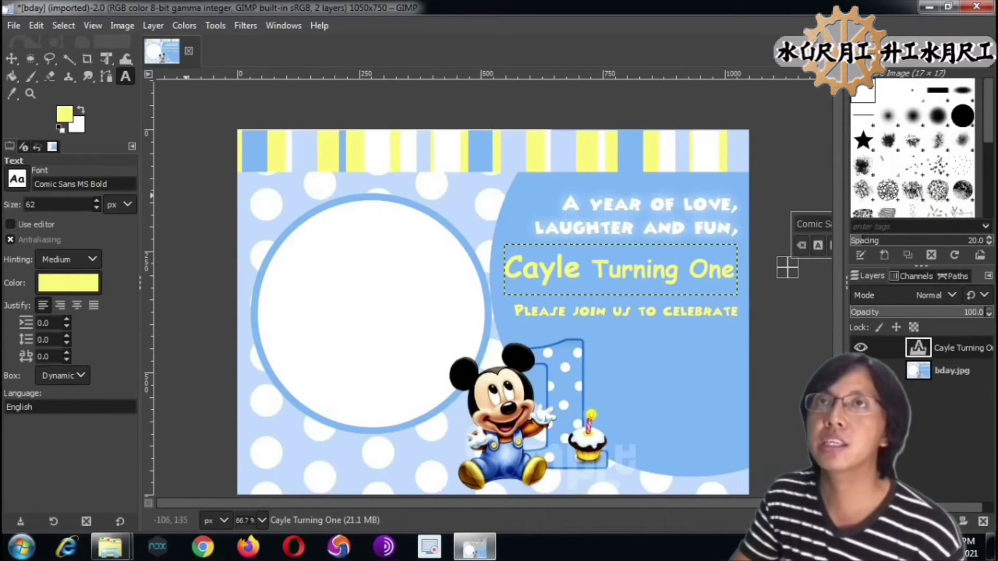
# - Set the text colour to white ffffff and the font to Arial Bold Condensed
pyautogui.click(88, 286)
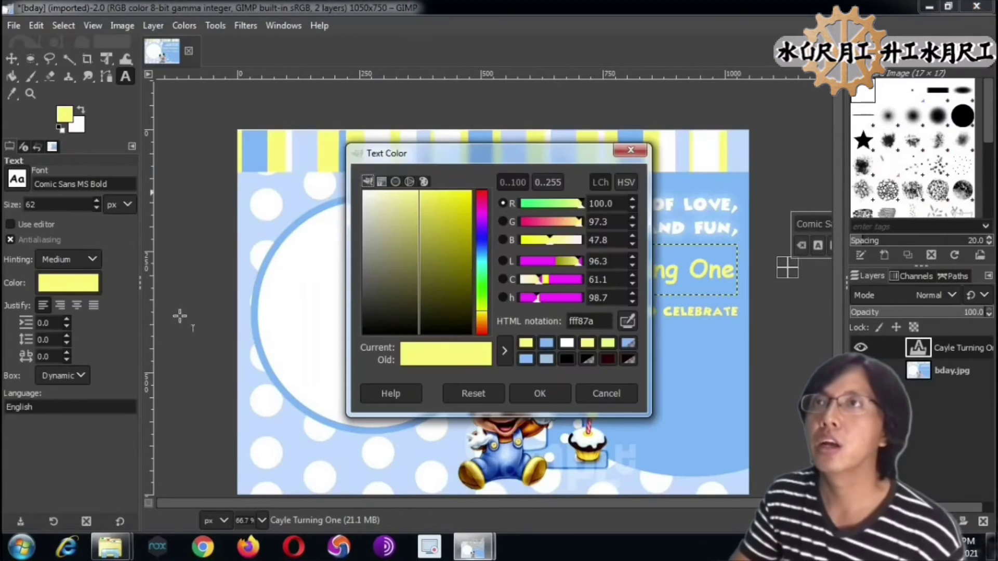
pyautogui.click(566, 344)
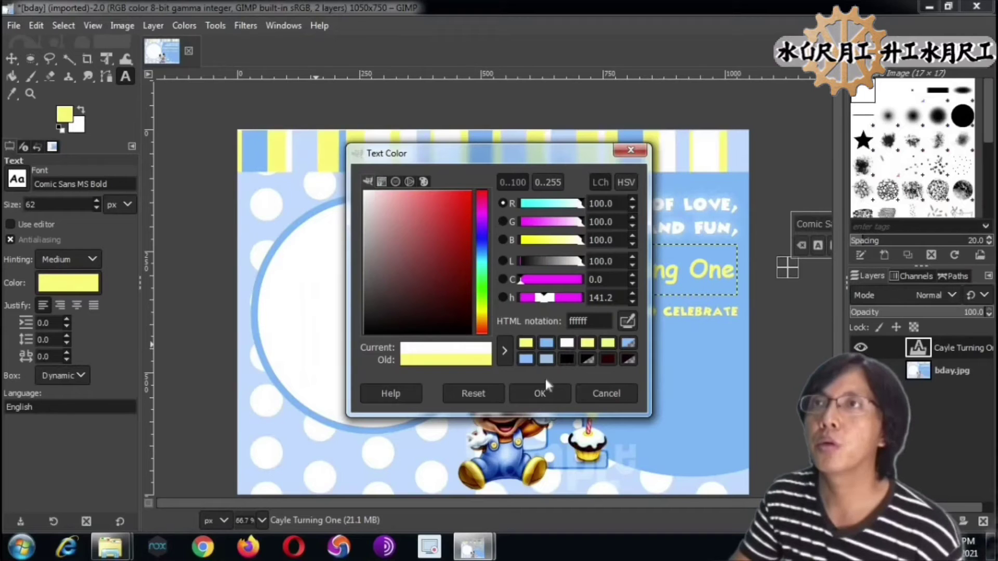
pyautogui.click(536, 396)
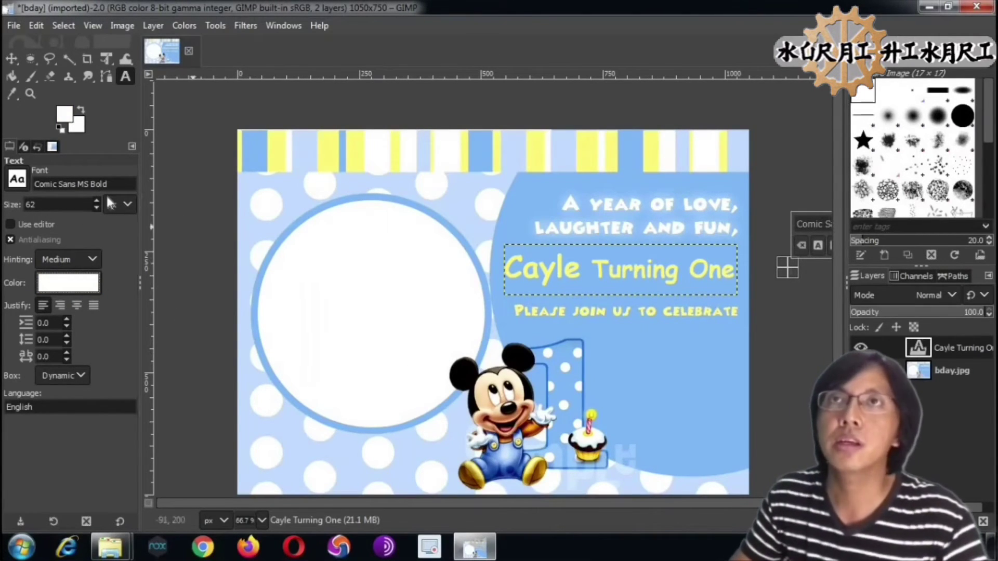
pyautogui.tripleClick(73, 184)
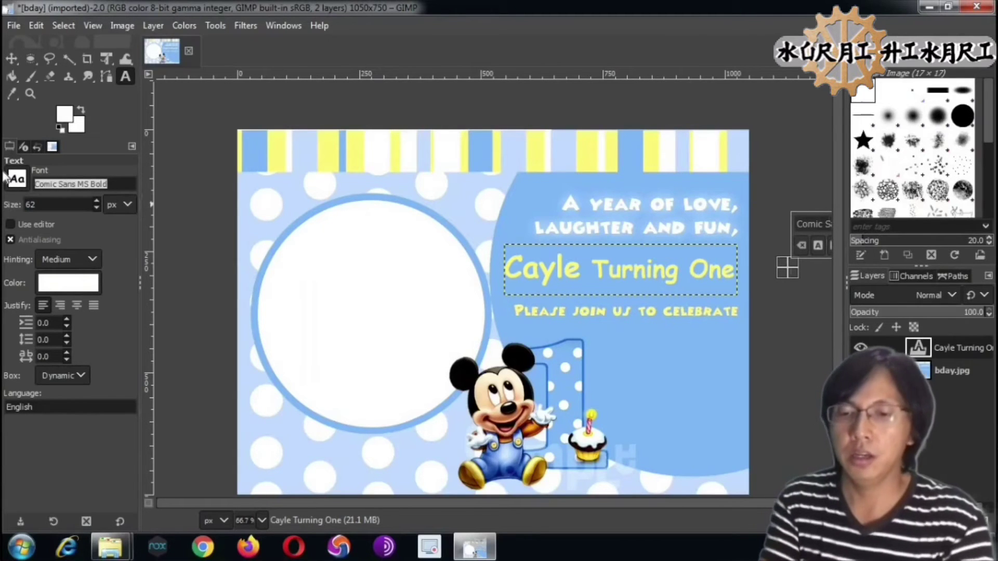
pyautogui.write('alial')
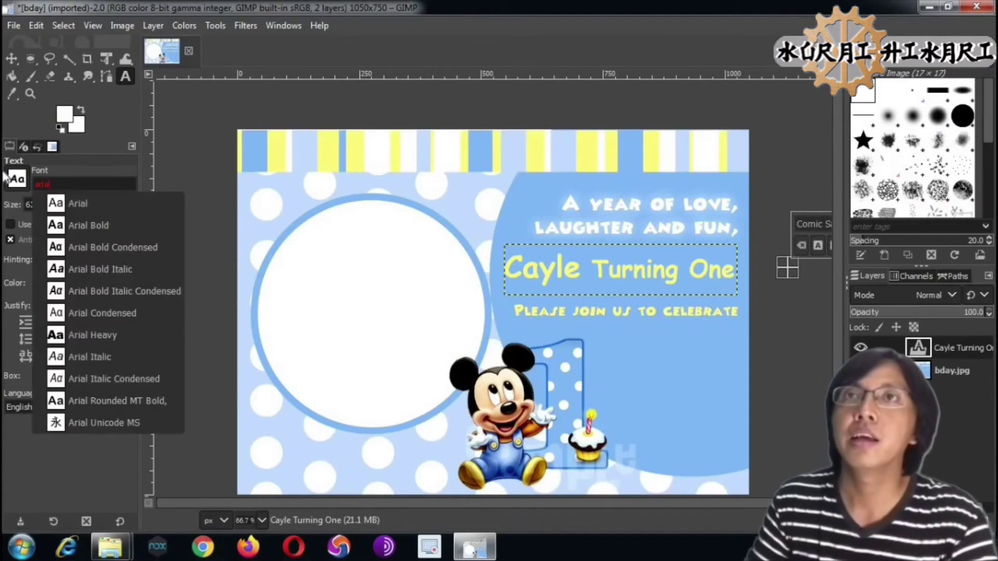
pyautogui.click(115, 248)
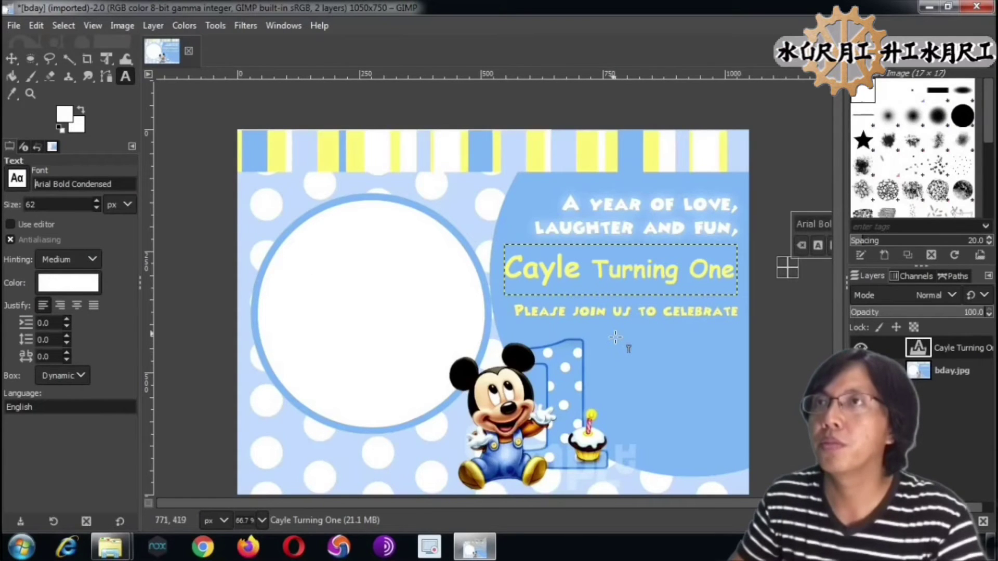
# - Draw a text box beside Mickey and type 'Venue:' followed by the venue location
pyautogui.moveTo(611, 335); pyautogui.dragTo(743, 450)
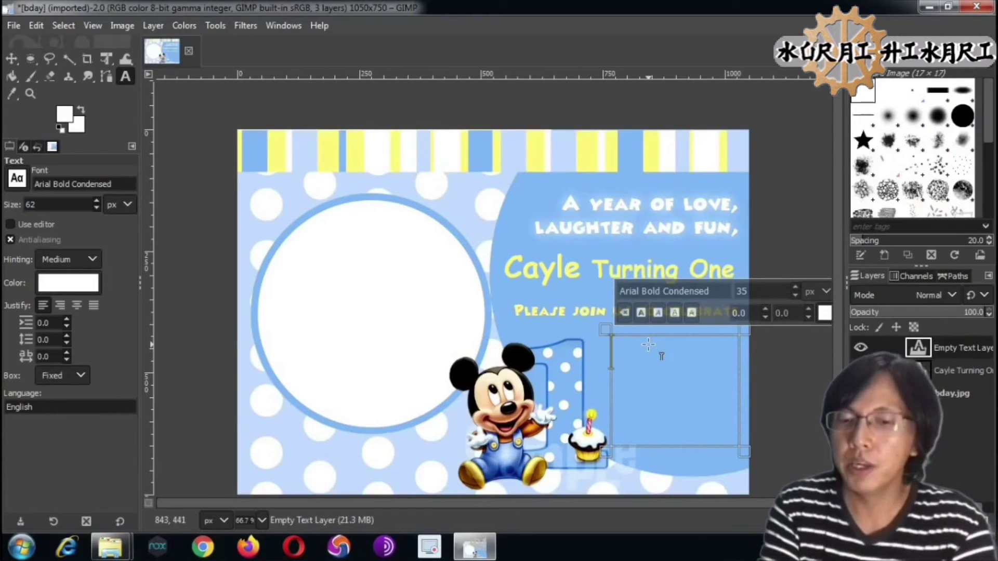
pyautogui.write('Venue')
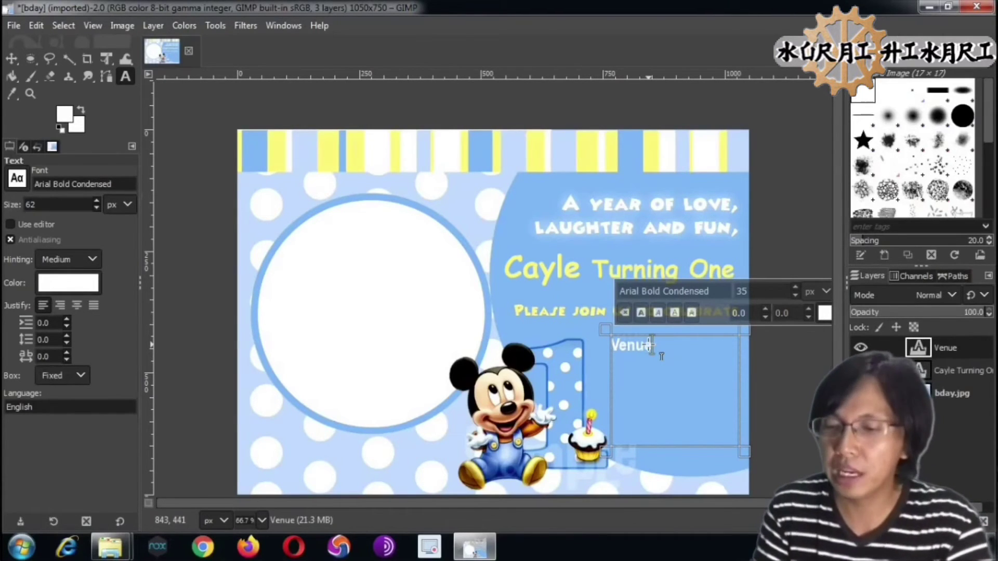
pyautogui.write(':')
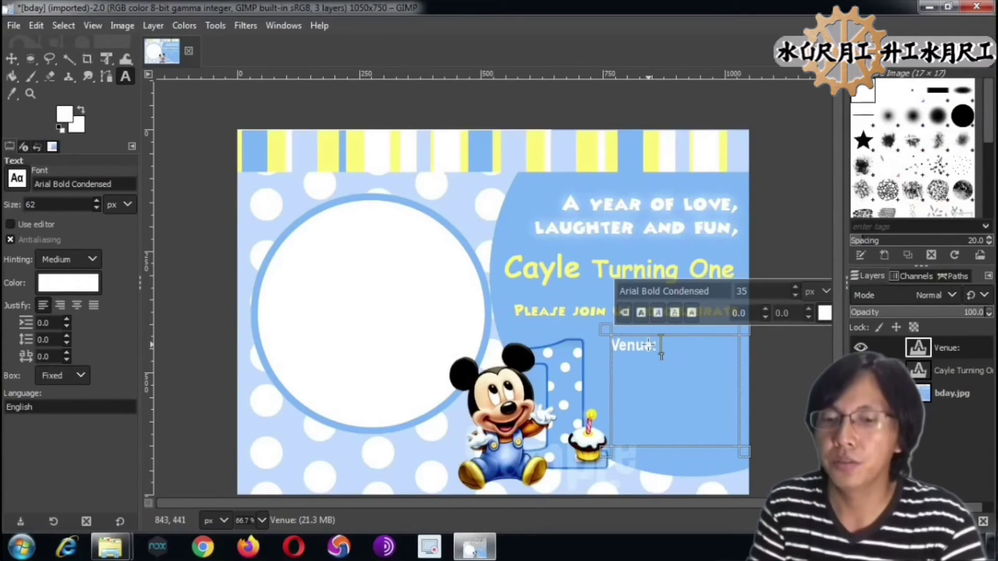
pyautogui.write(' Sto')
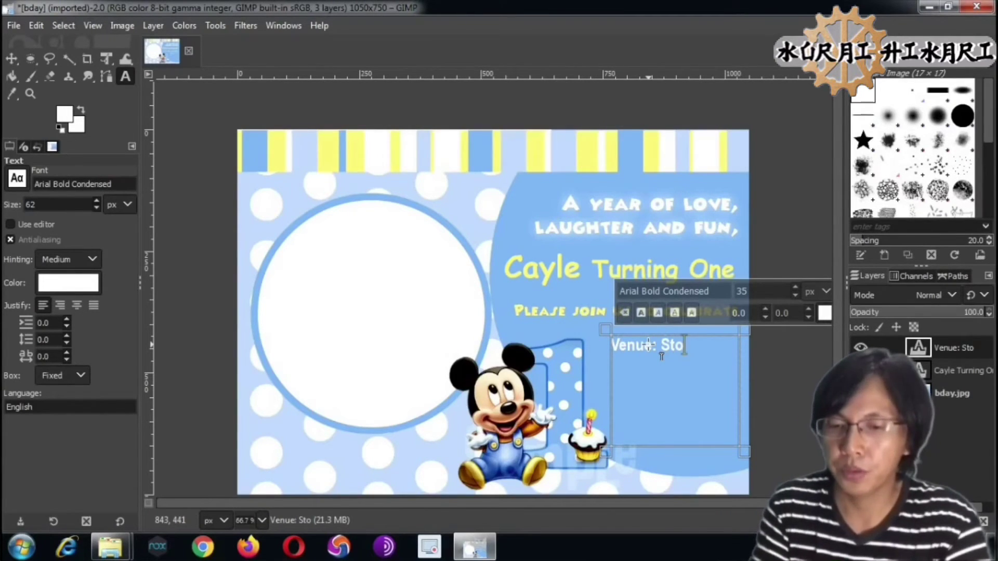
pyautogui.write('. Rosa')
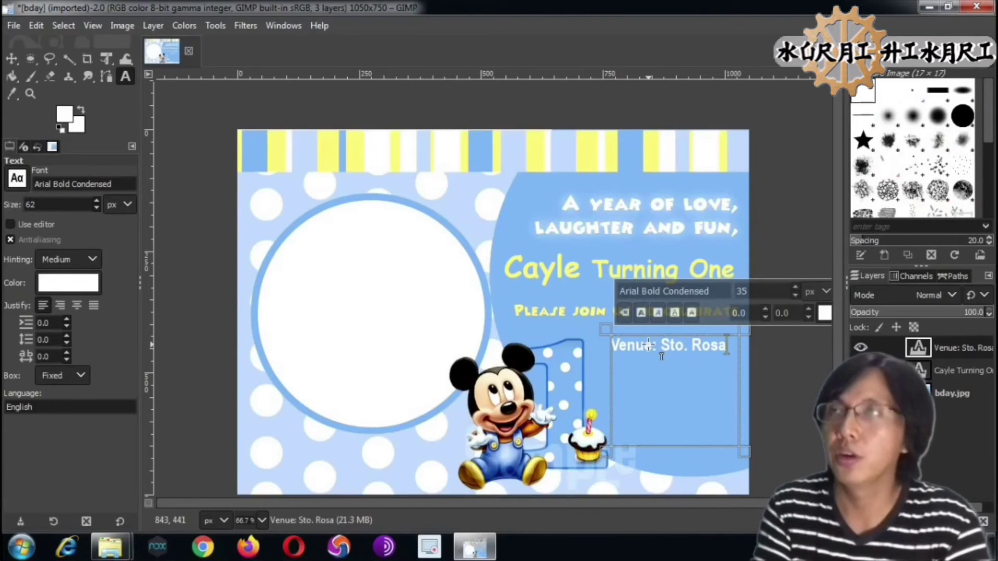
pyautogui.write('rio')
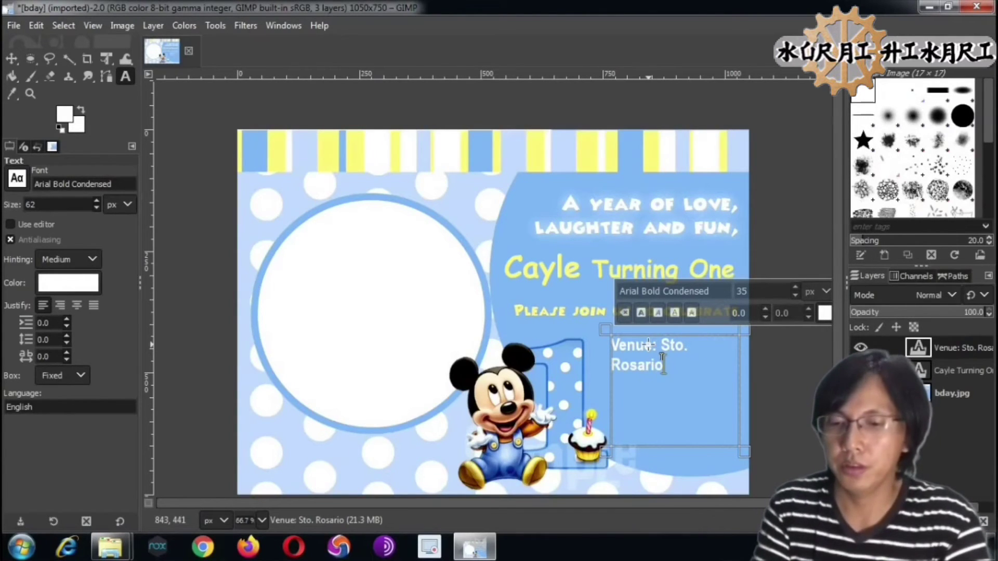
pyautogui.write(', Capas')
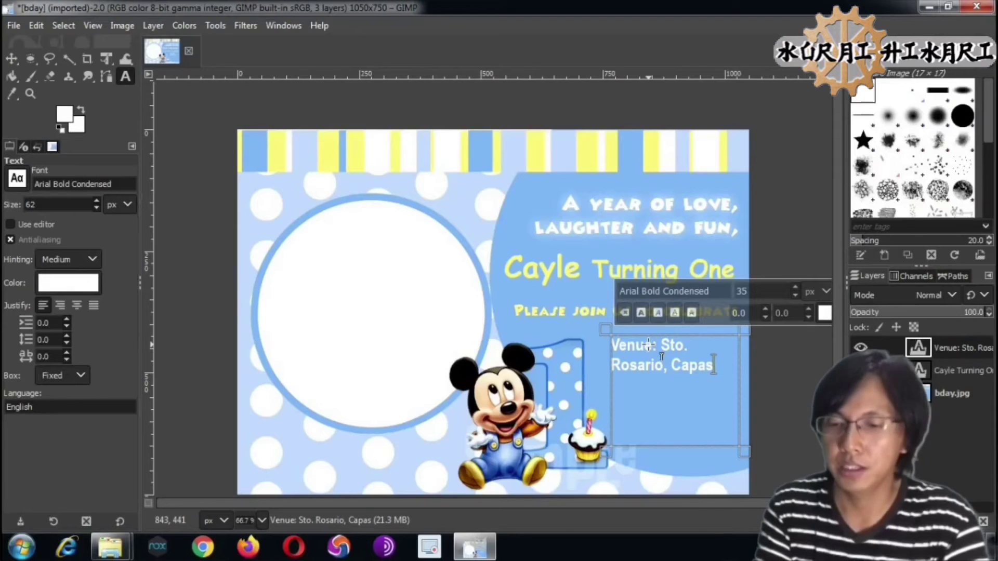
pyautogui.write(' <')
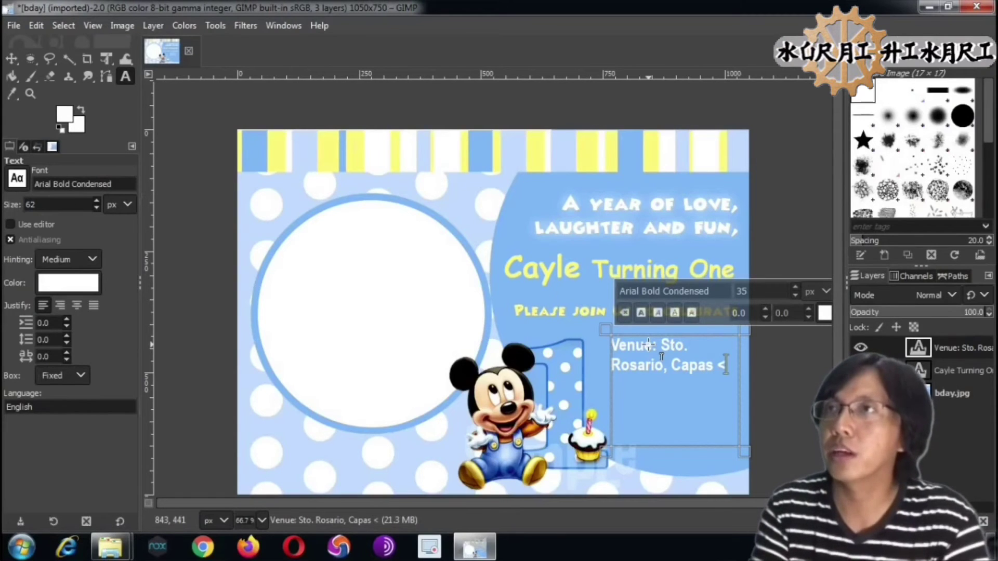
pyautogui.press('BackSpace')
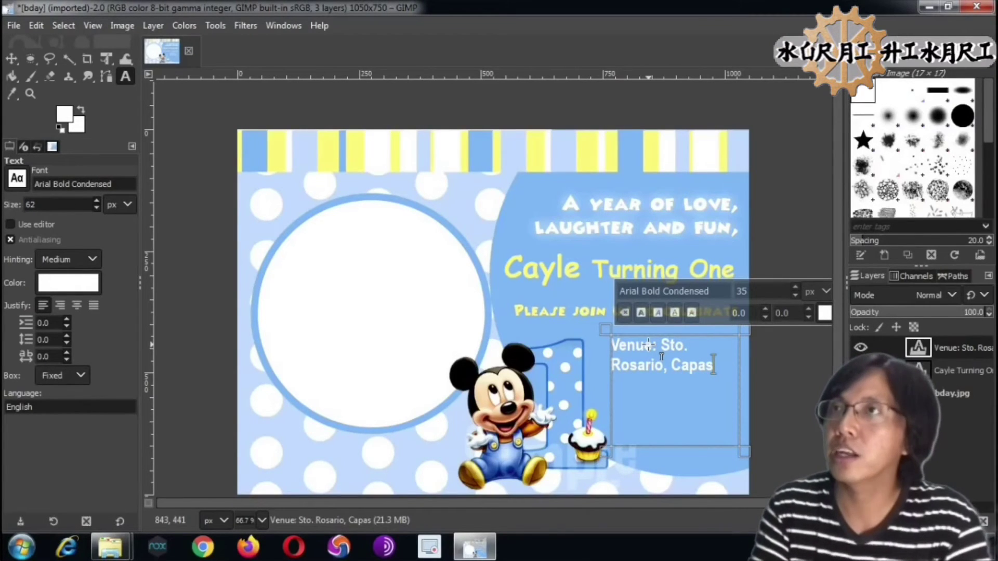
pyautogui.press('BackSpace')
pyautogui.press('BackSpace')
pyautogui.press('BackSpace')
pyautogui.press('BackSpace')
pyautogui.press('BackSpace')
pyautogui.press('BackSpace')
pyautogui.press('BackSpace')
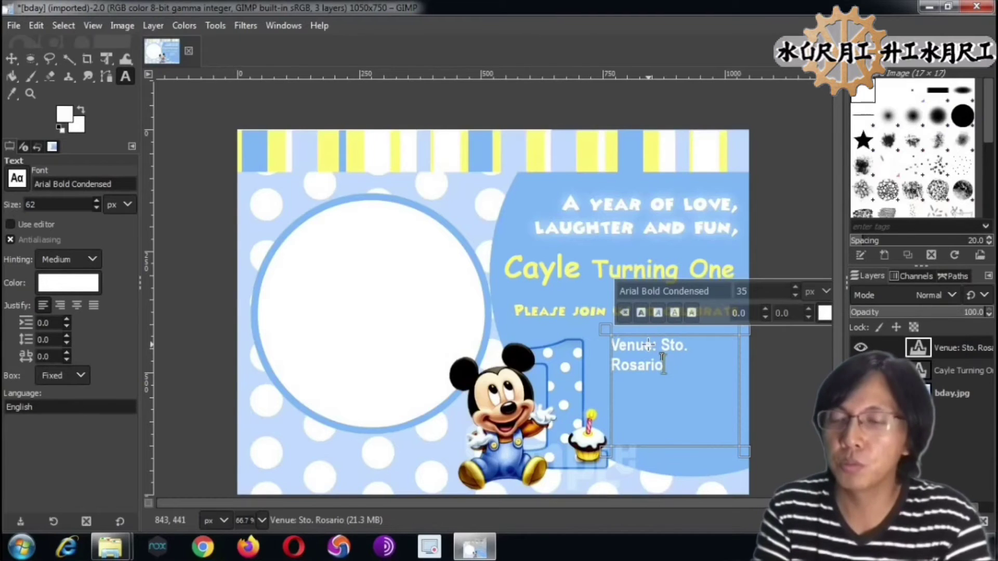
pyautogui.write(' Capas')
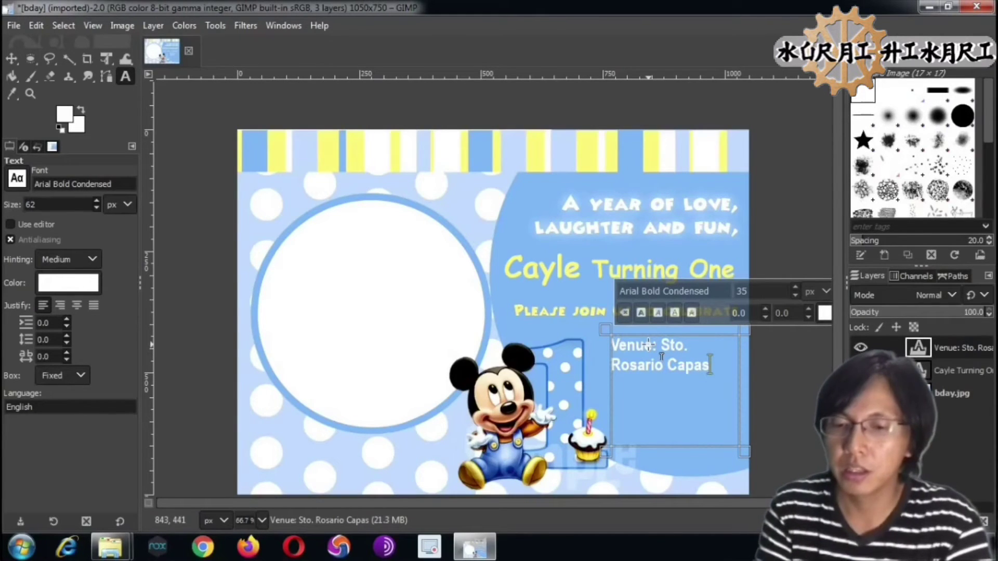
pyautogui.write(' Tarlac')
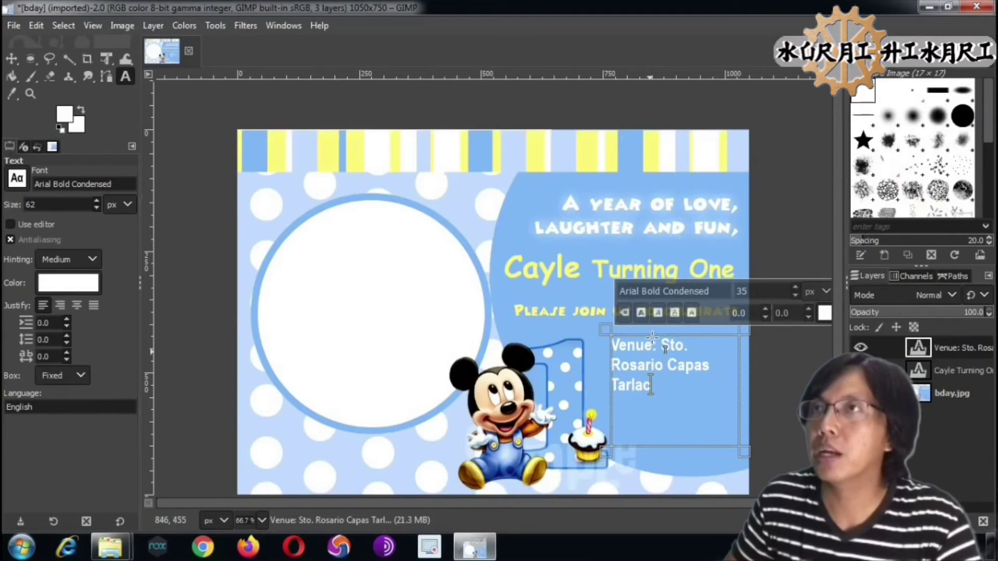
# - Put the address on its own line and set the box to Dynamic so it fits the text
pyautogui.hotkey('ctrl', 'z')
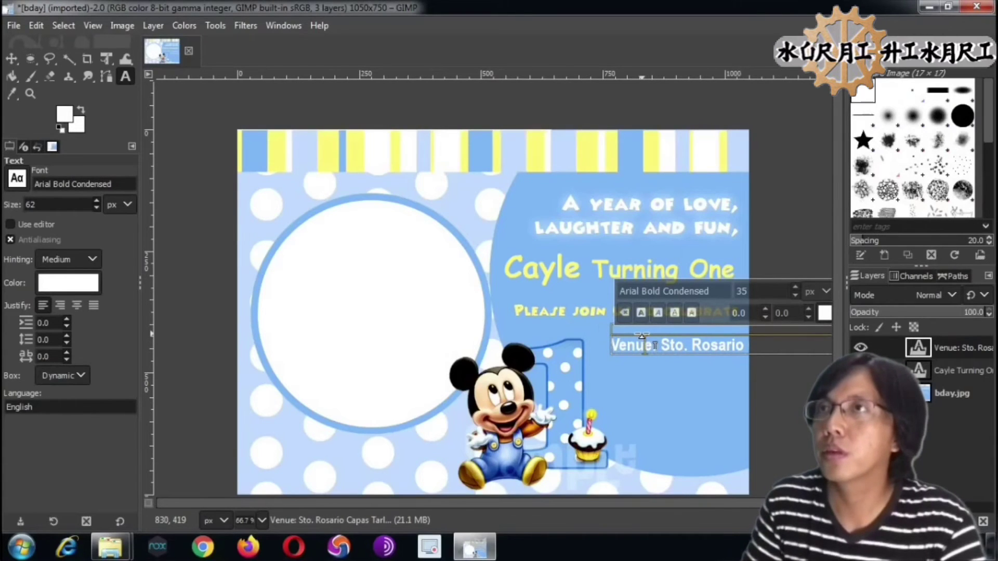
pyautogui.click(655, 345)
pyautogui.press('Return')
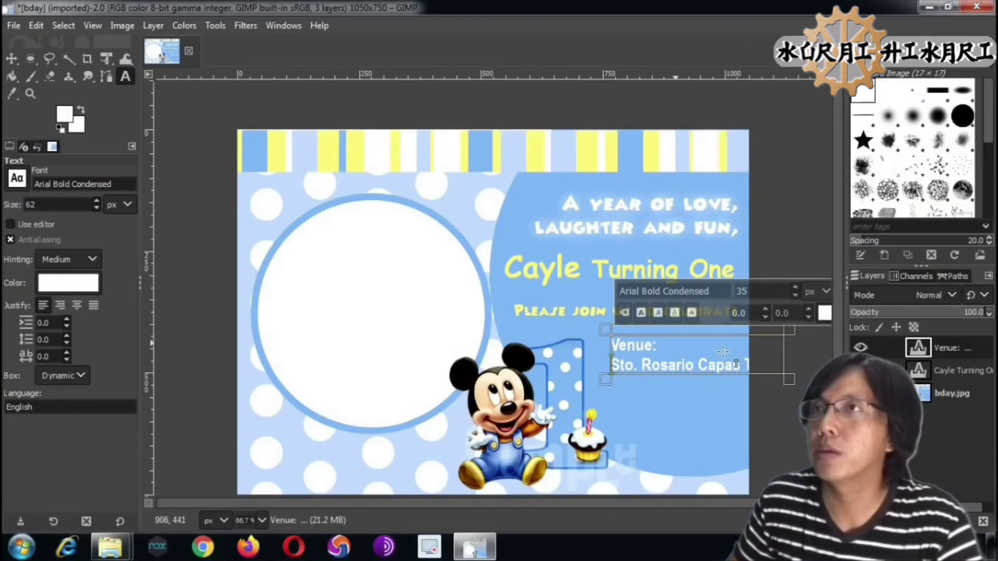
pyautogui.click(611, 348)
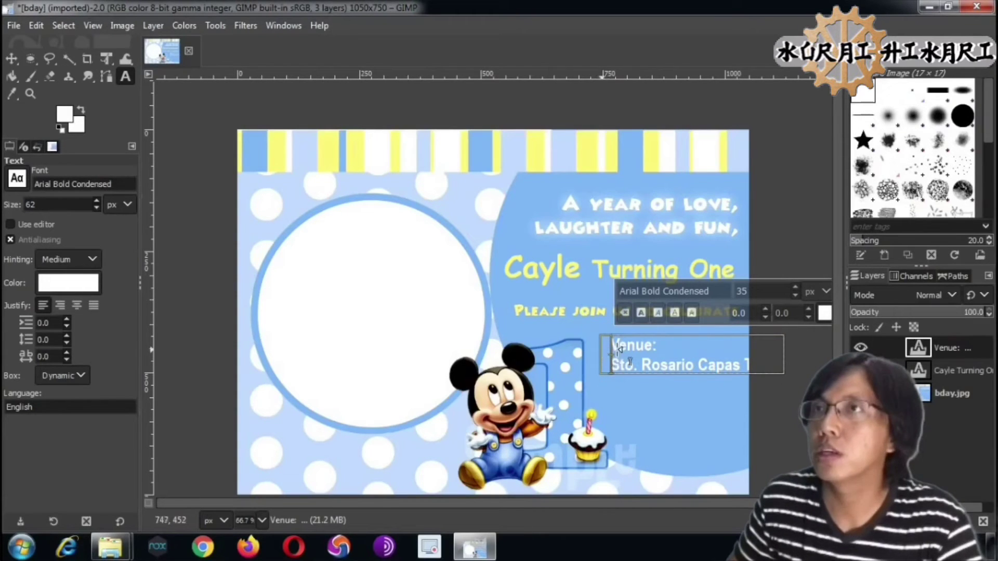
pyautogui.moveTo(618, 349); pyautogui.dragTo(621, 351)
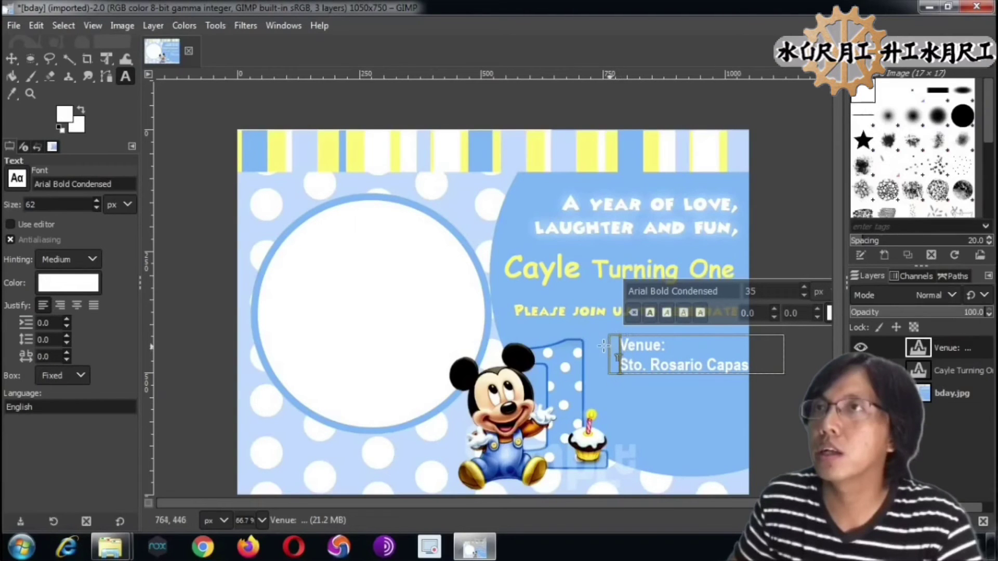
pyautogui.hotkey('ctrl', 'z')
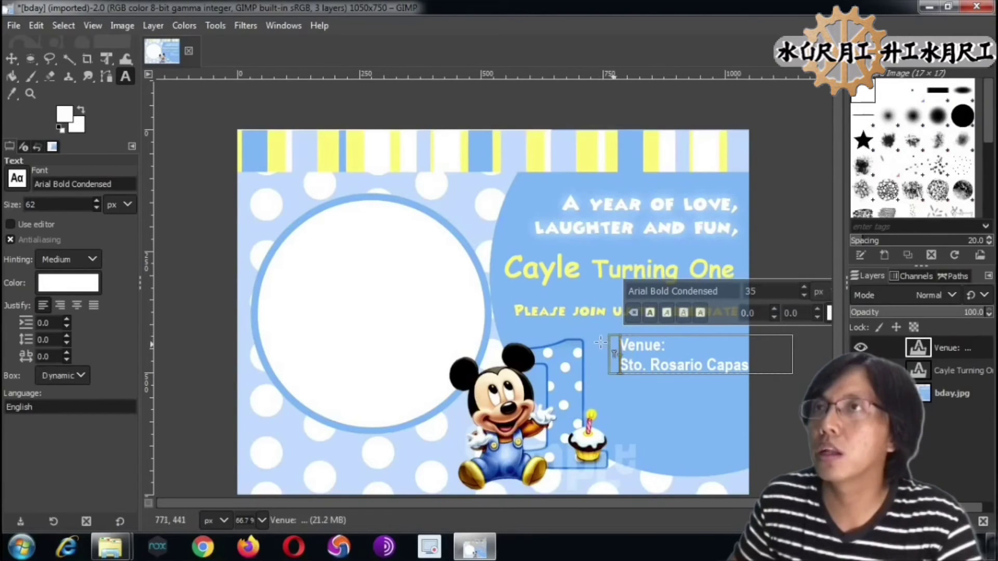
pyautogui.moveTo(601, 343); pyautogui.dragTo(592, 350)
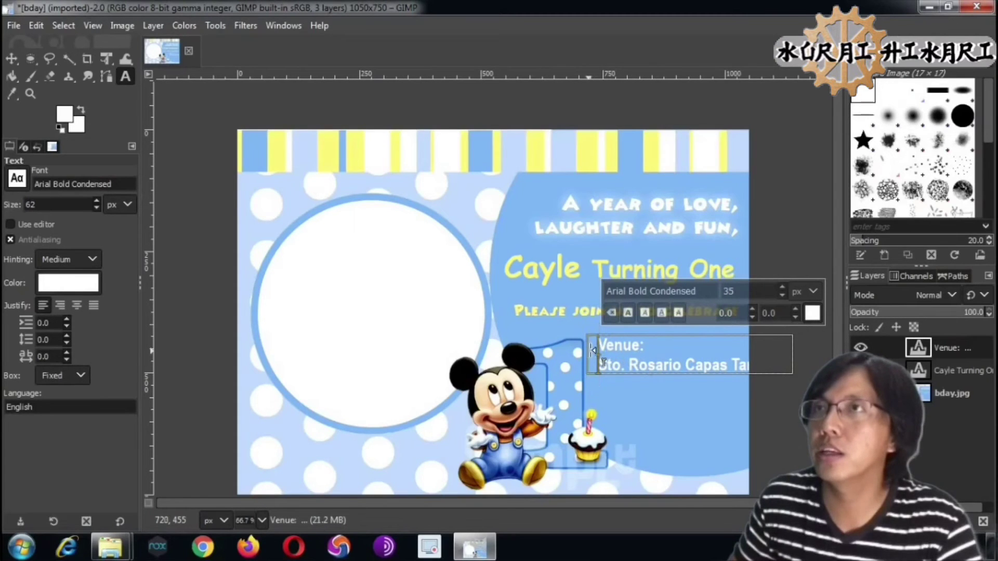
pyautogui.click(623, 355)
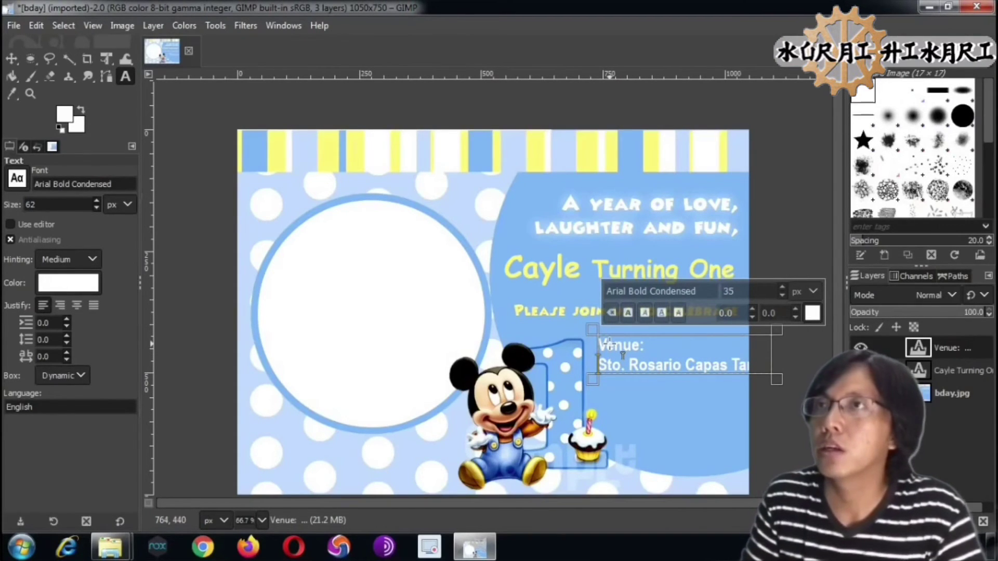
# - Reduce the venue address line from 35 to 29 px so it fits the card
pyautogui.hotkey('ctrl', 'shift', 'Right')
pyautogui.hotkey('ctrl', 'shift', 'Right')
pyautogui.hotkey('ctrl', 'shift', 'Right')
pyautogui.hotkey('ctrl', 'shift', 'Right')
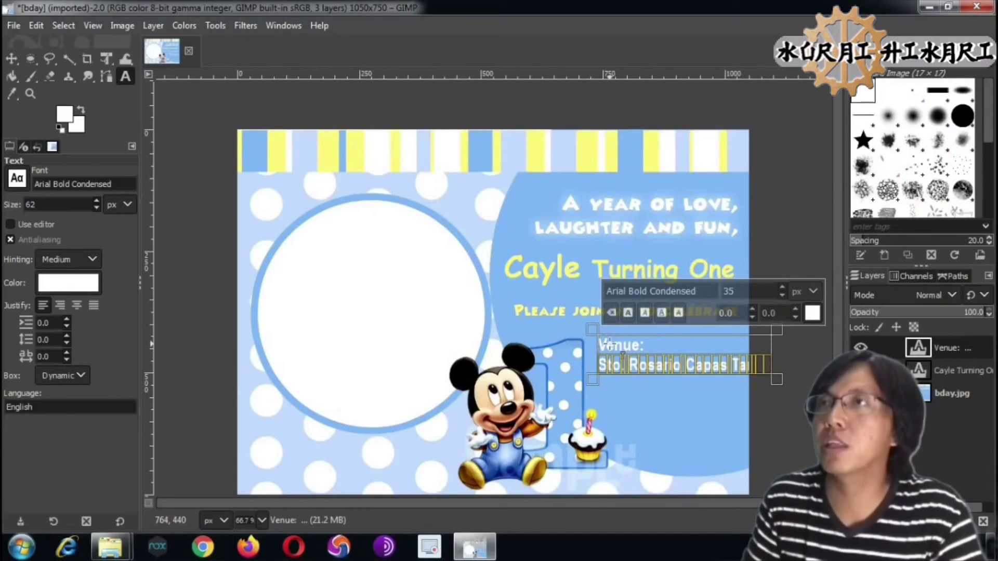
pyautogui.click(782, 295)
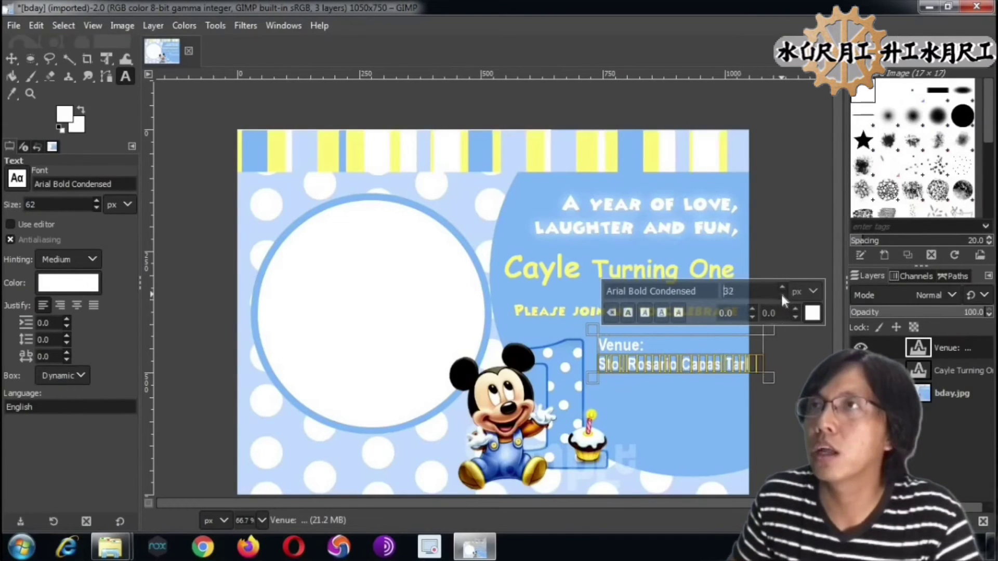
pyautogui.click(782, 295)
pyautogui.click(782, 295)
pyautogui.click(781, 296)
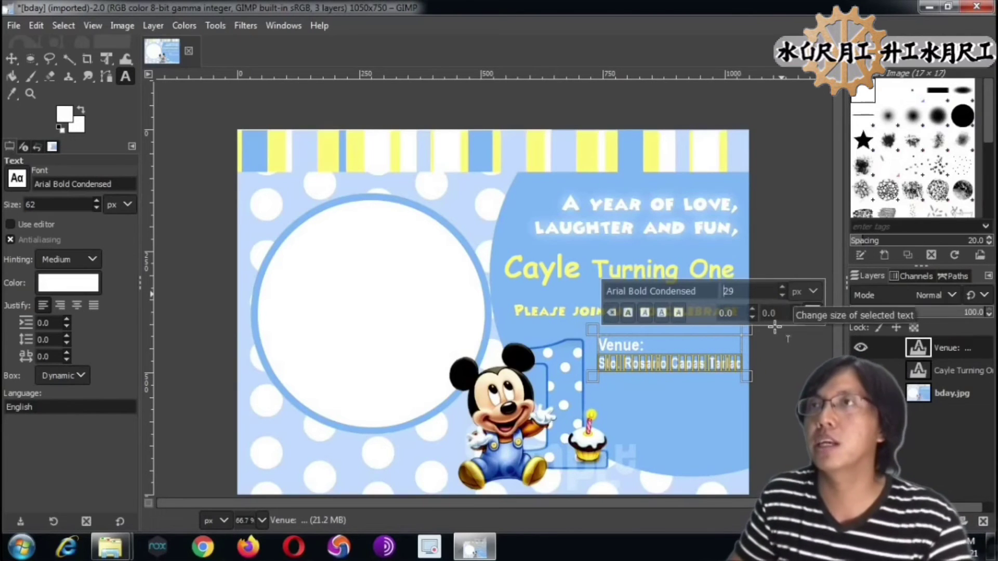
pyautogui.click(788, 390)
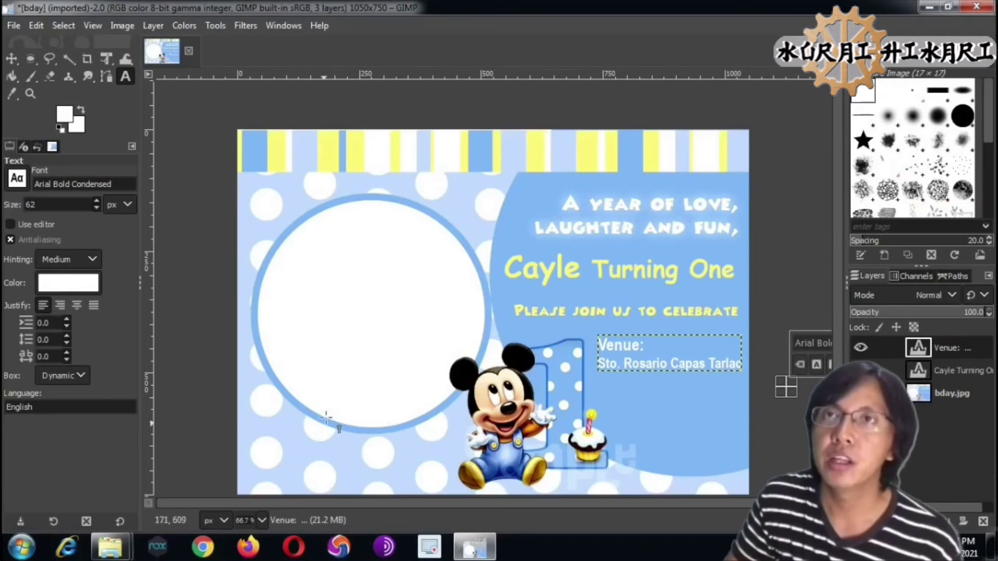
# - Drag IMG_1531 from the Explorer photo folder onto the GIMP canvas
pyautogui.click(122, 552)
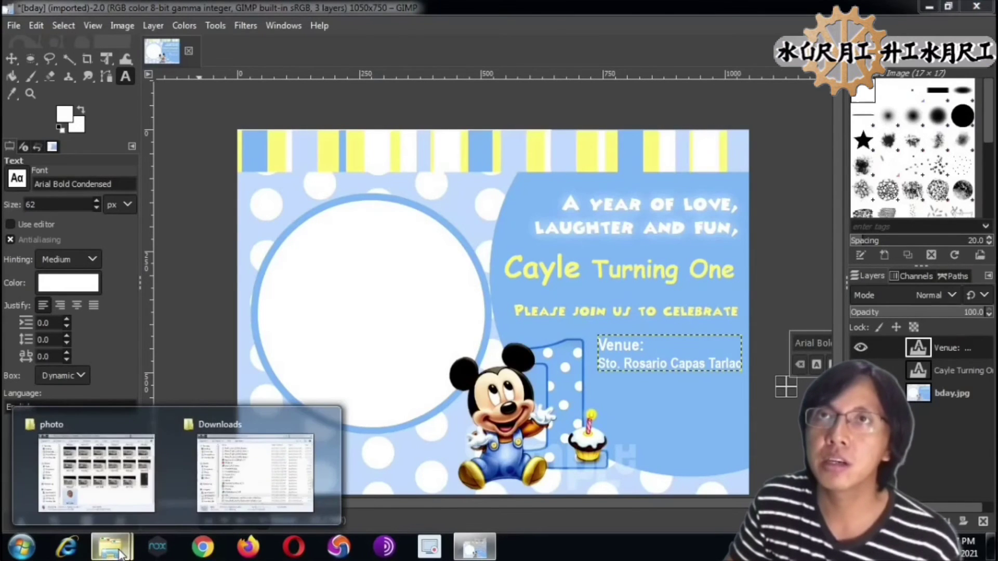
pyautogui.click(110, 502)
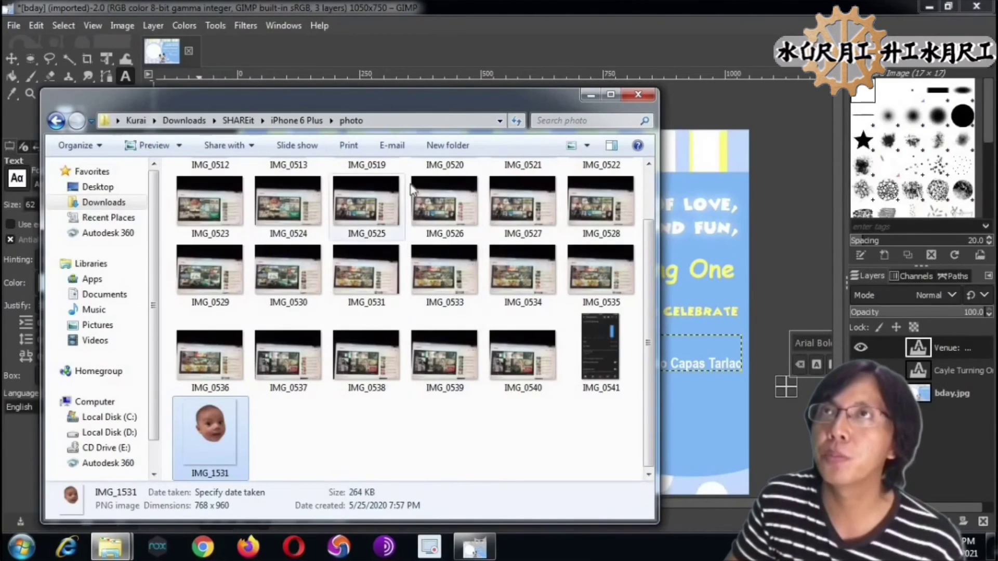
pyautogui.moveTo(360, 90); pyautogui.dragTo(881, 112)
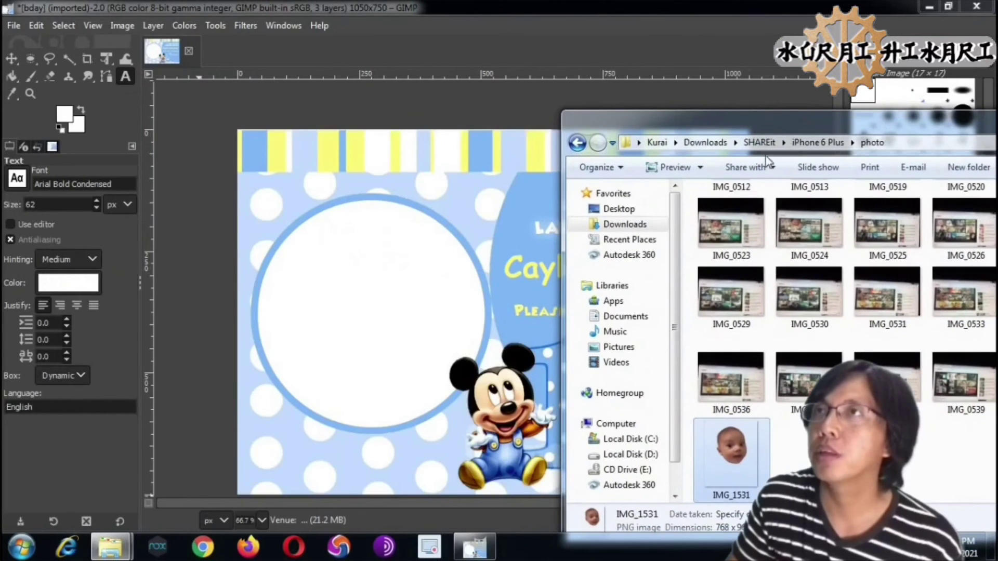
pyautogui.moveTo(762, 116); pyautogui.dragTo(817, 108)
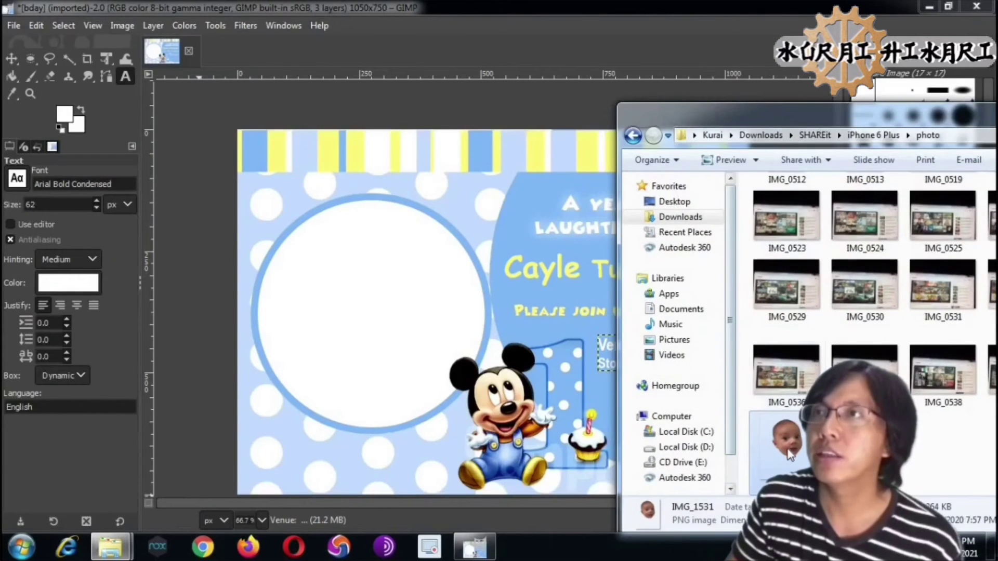
pyautogui.moveTo(789, 455); pyautogui.dragTo(414, 328)
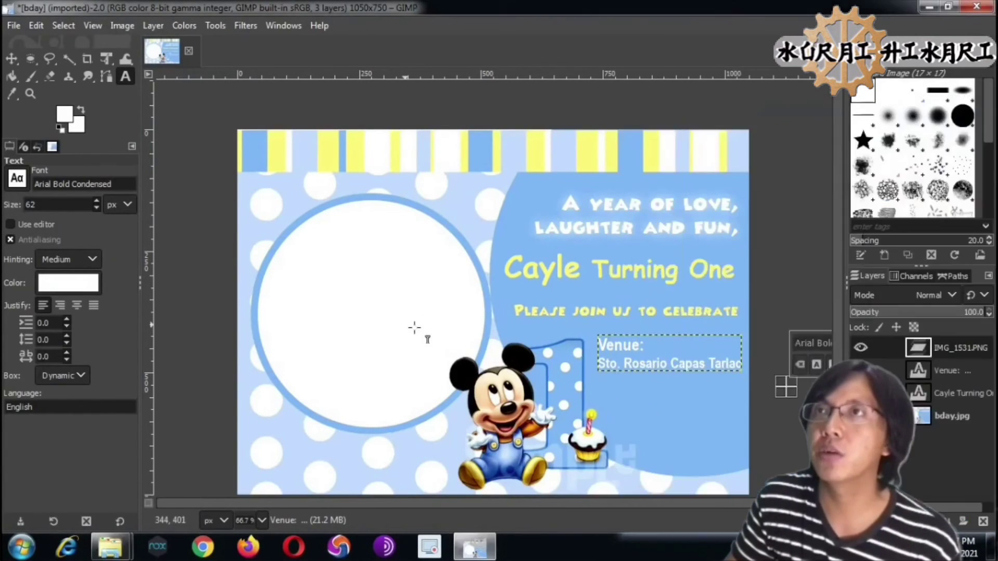
# - Link the baby photo layer and move the face over the left white circle
pyautogui.click(886, 347)
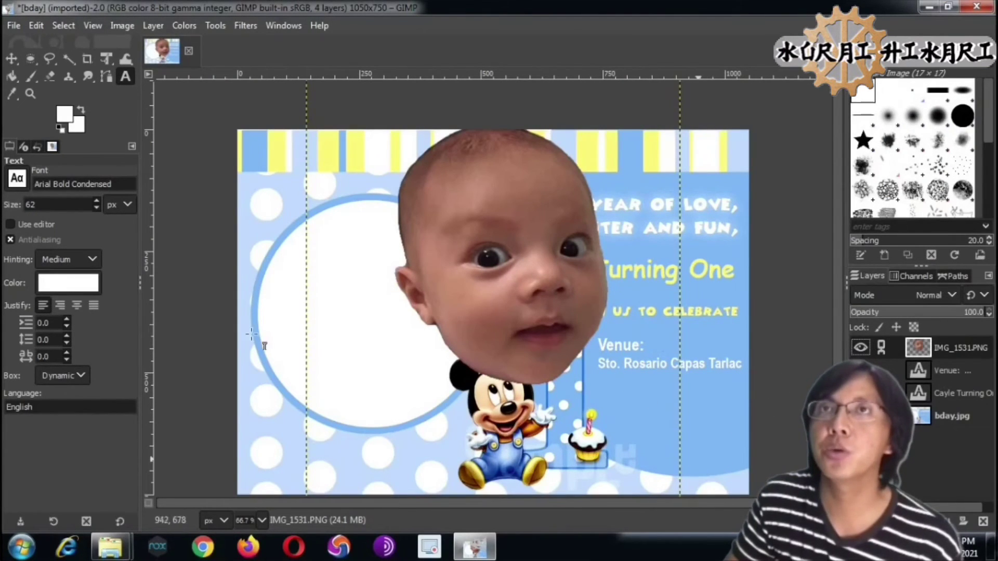
pyautogui.click(30, 94)
pyautogui.click(50, 215)
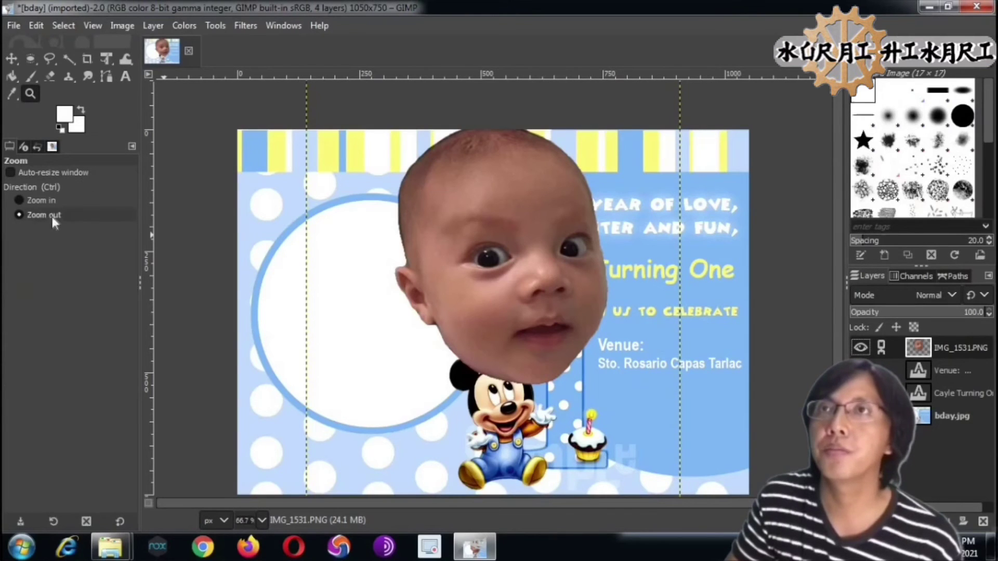
pyautogui.click(349, 352)
pyautogui.click(363, 346)
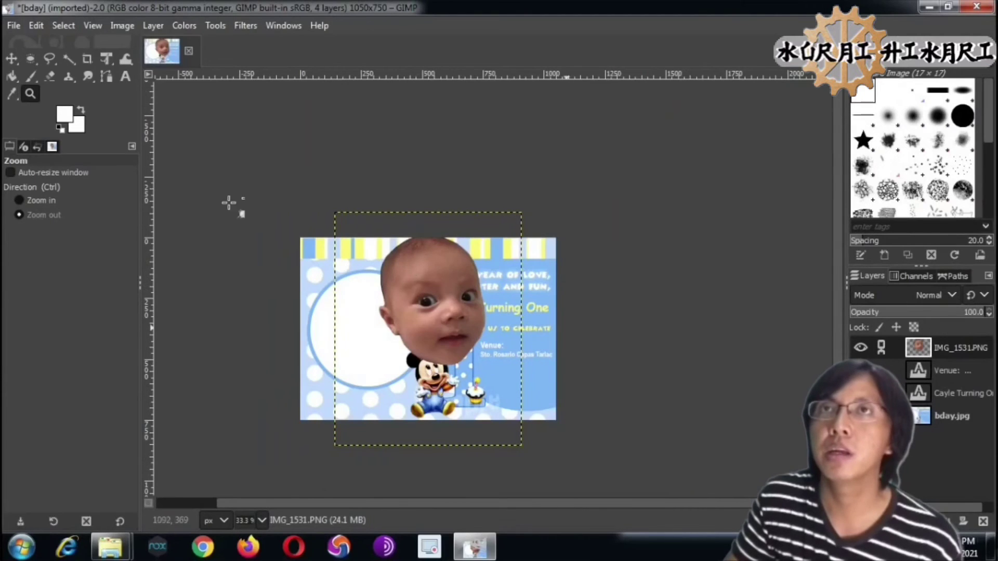
pyautogui.click(39, 200)
pyautogui.click(553, 338)
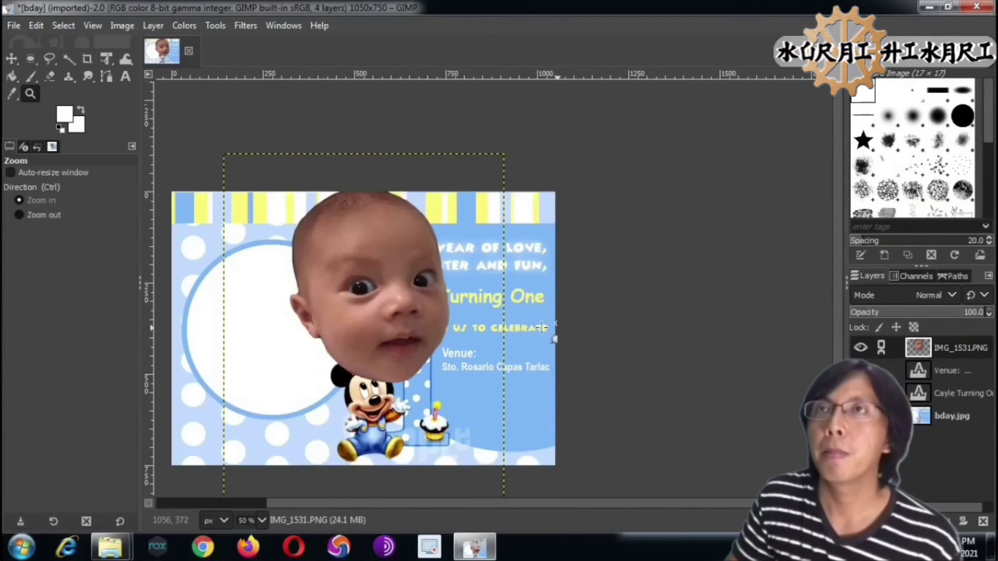
pyautogui.scroll(-1, 647, 367)
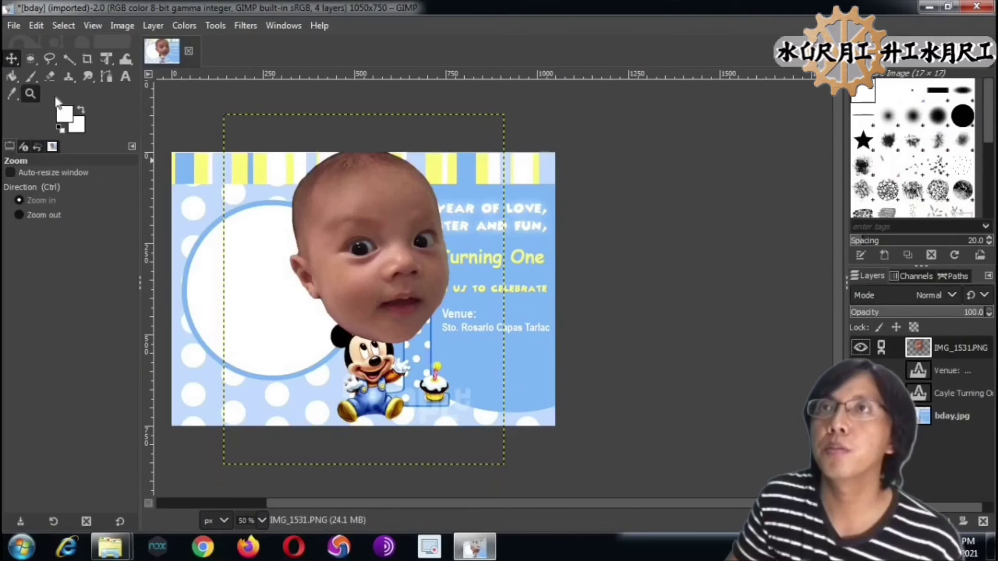
pyautogui.click(11, 58)
pyautogui.moveTo(348, 265)
pyautogui.mouseDown()
pyautogui.moveTo(326, 260)
pyautogui.moveTo(294, 300)
pyautogui.mouseUp()
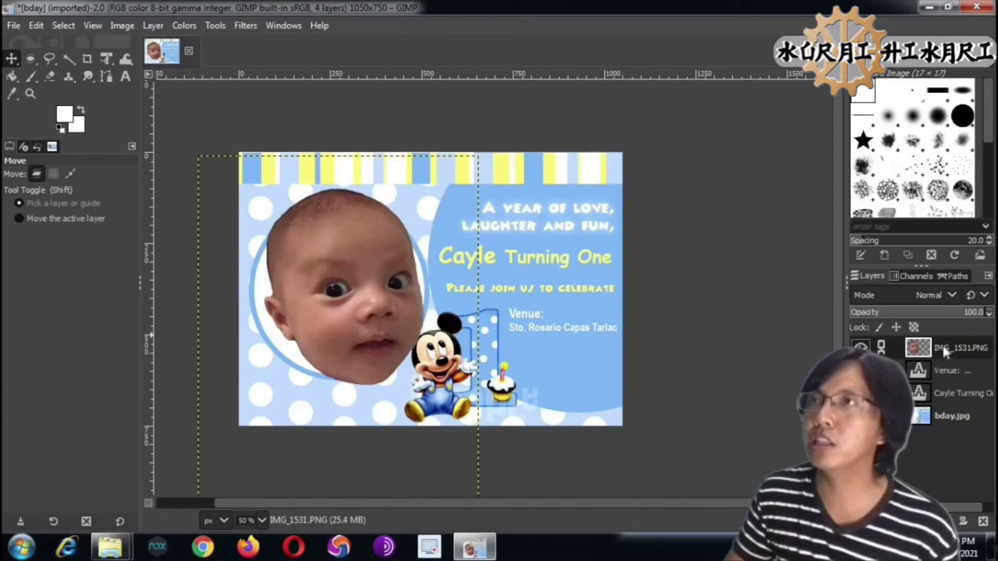
# - Scale the baby photo layer to 600 px wide and centre the face in the circle
pyautogui.rightClick(899, 349)
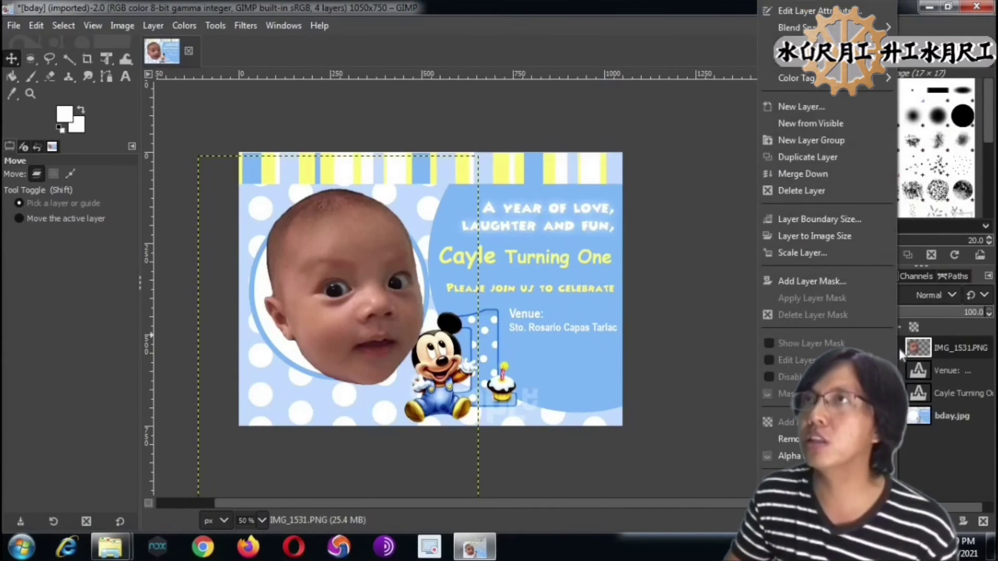
pyautogui.click(807, 253)
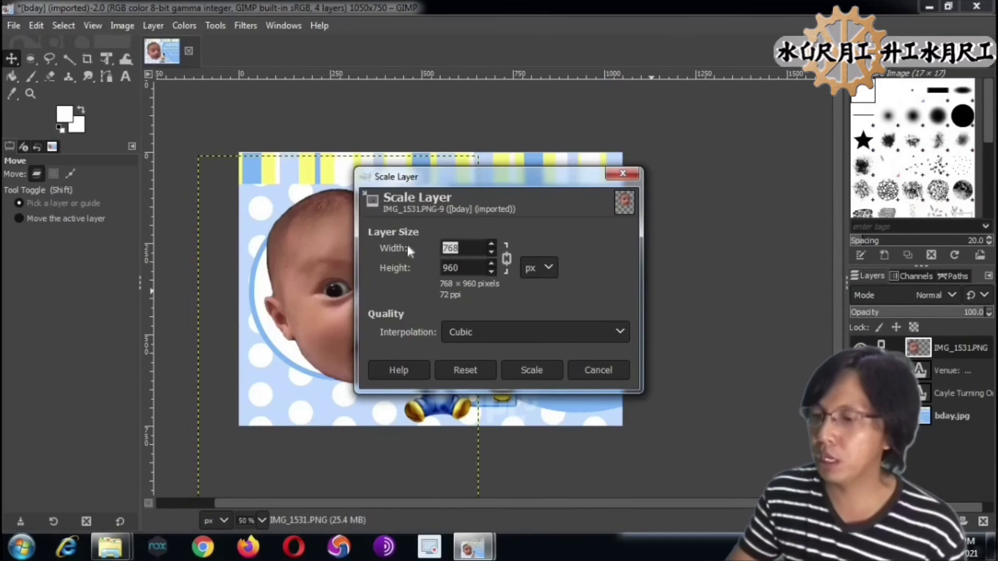
pyautogui.write('600')
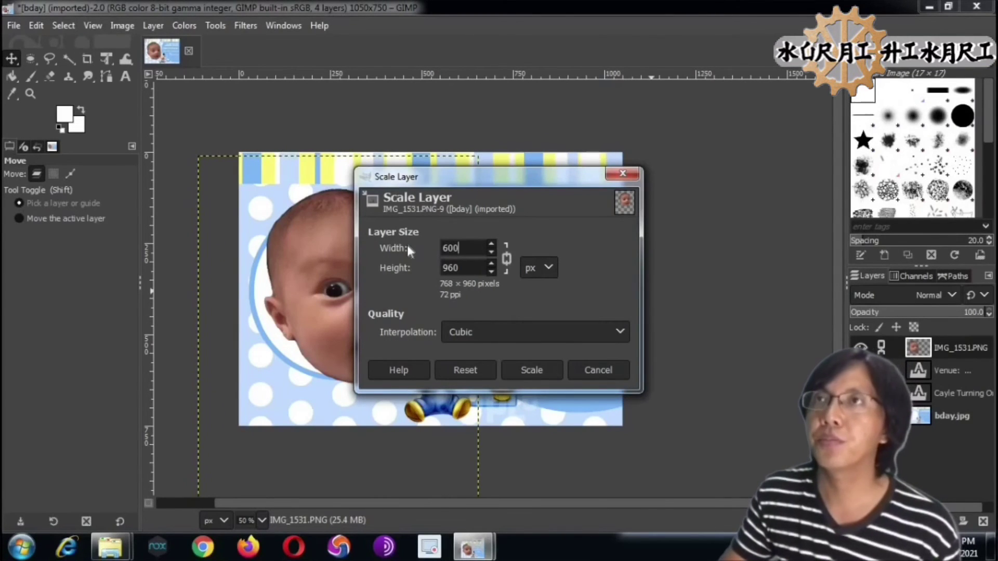
pyautogui.click(540, 369)
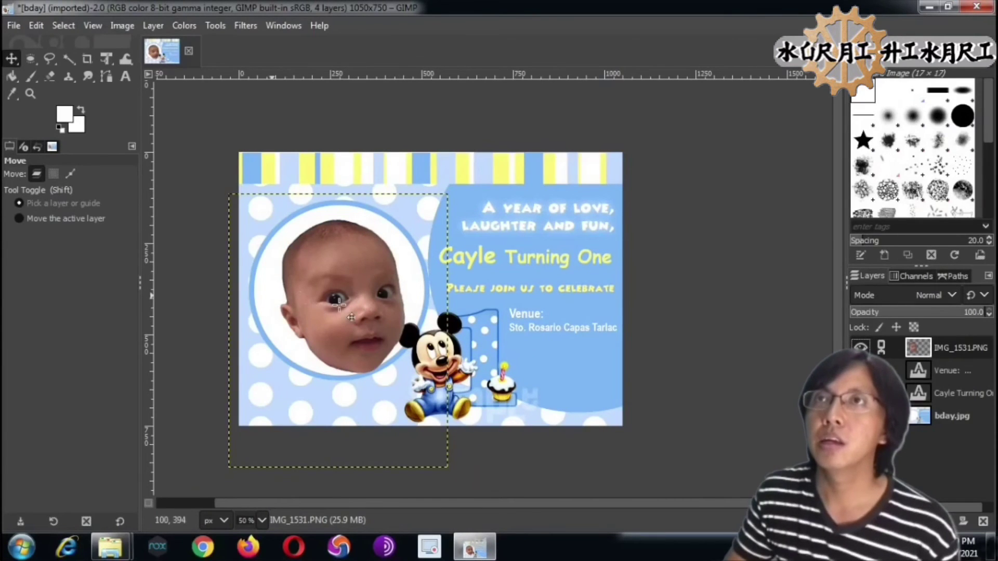
pyautogui.moveTo(338, 302); pyautogui.dragTo(333, 298)
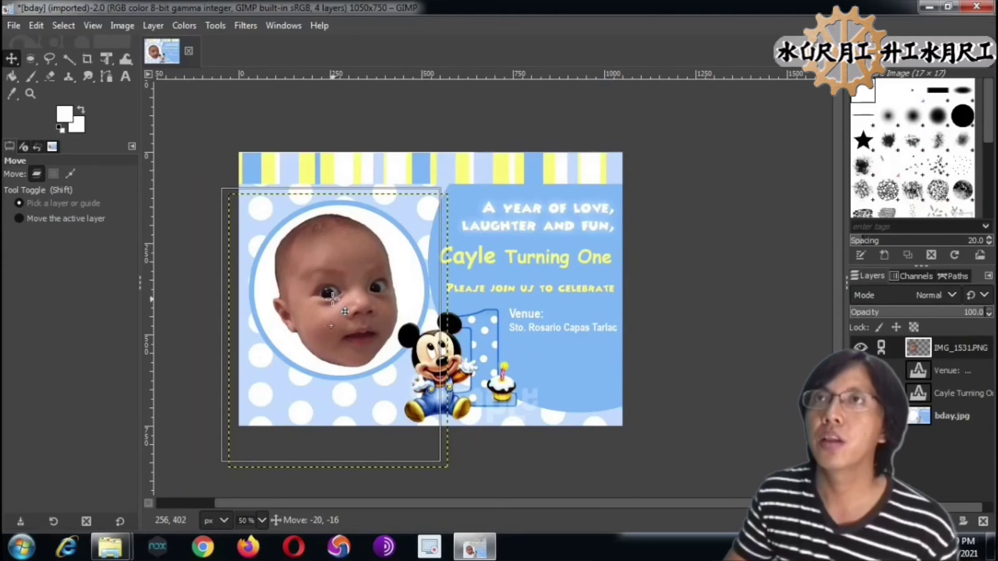
pyautogui.press('e')
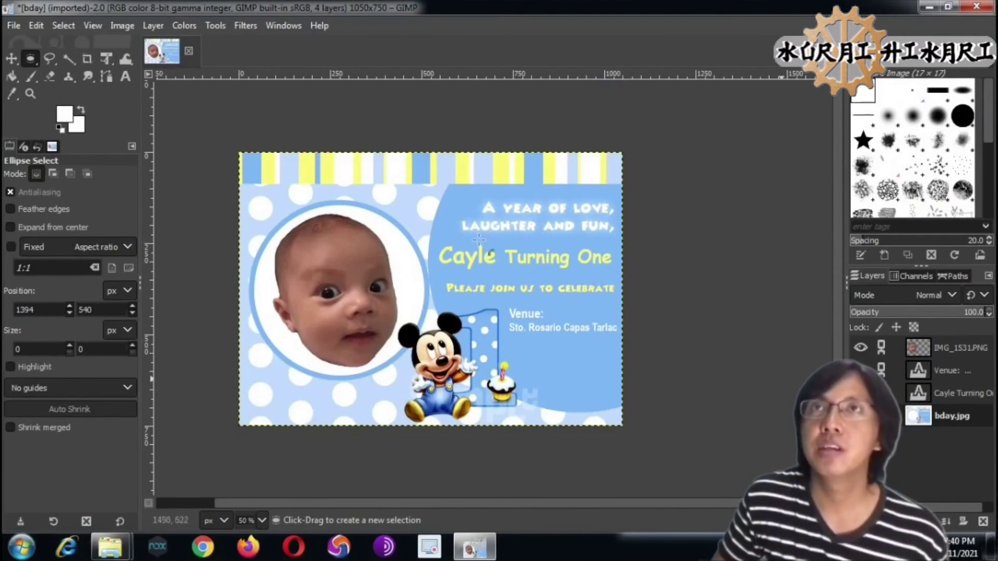
# - Save the four-layer invitation as bday.xcf in the Downloads folder with Save As
pyautogui.click(11, 27)
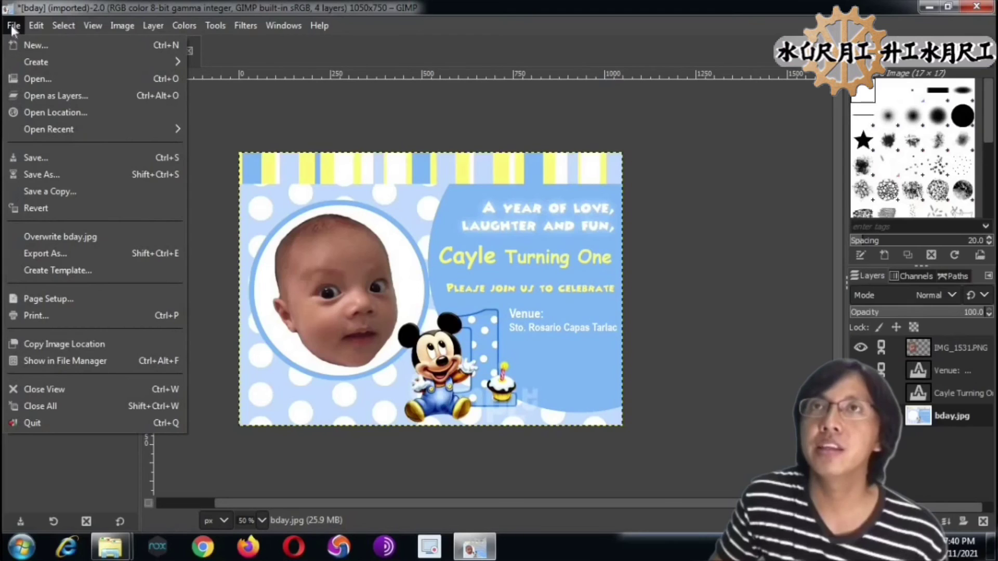
pyautogui.click(56, 174)
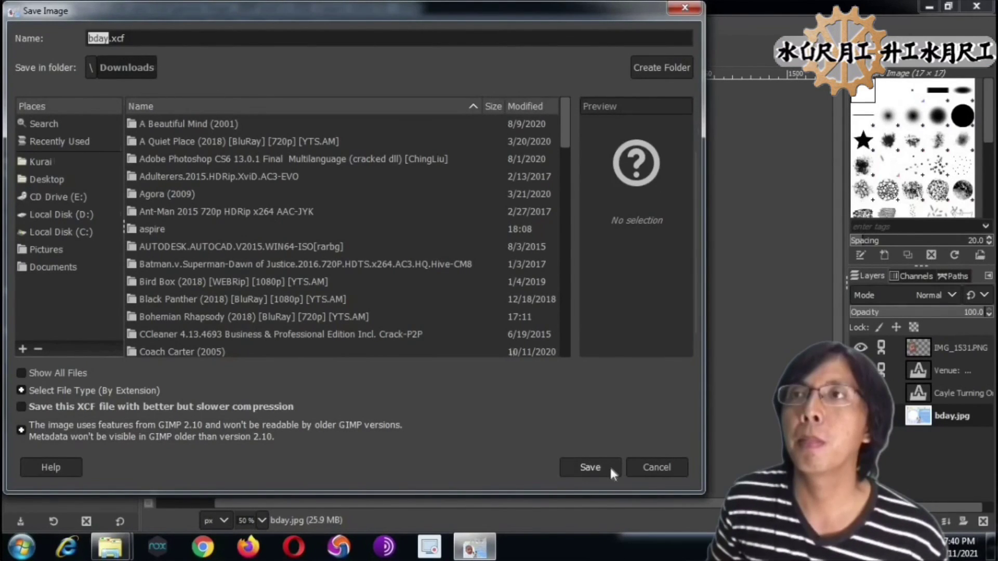
pyautogui.click(584, 467)
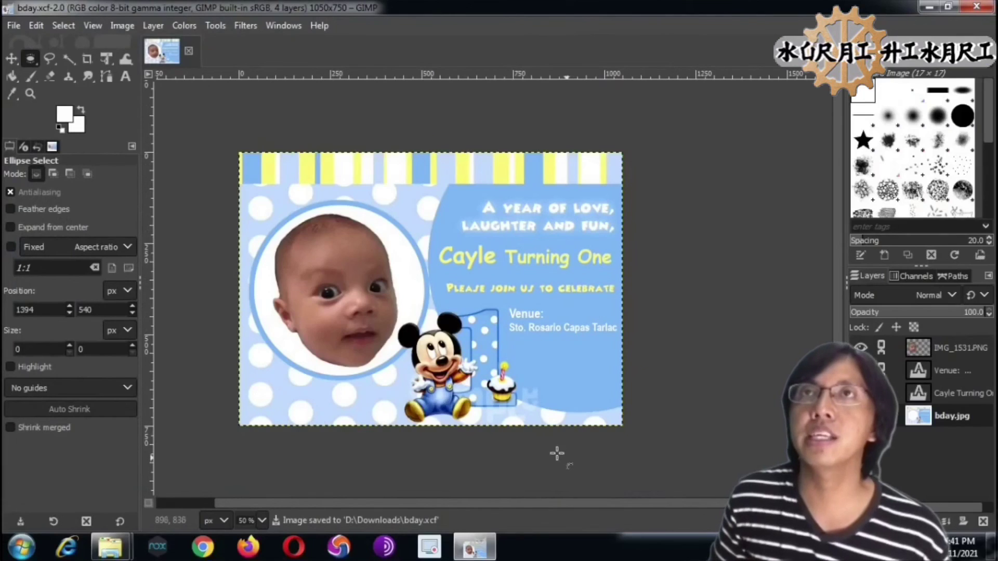
pyautogui.click(14, 26)
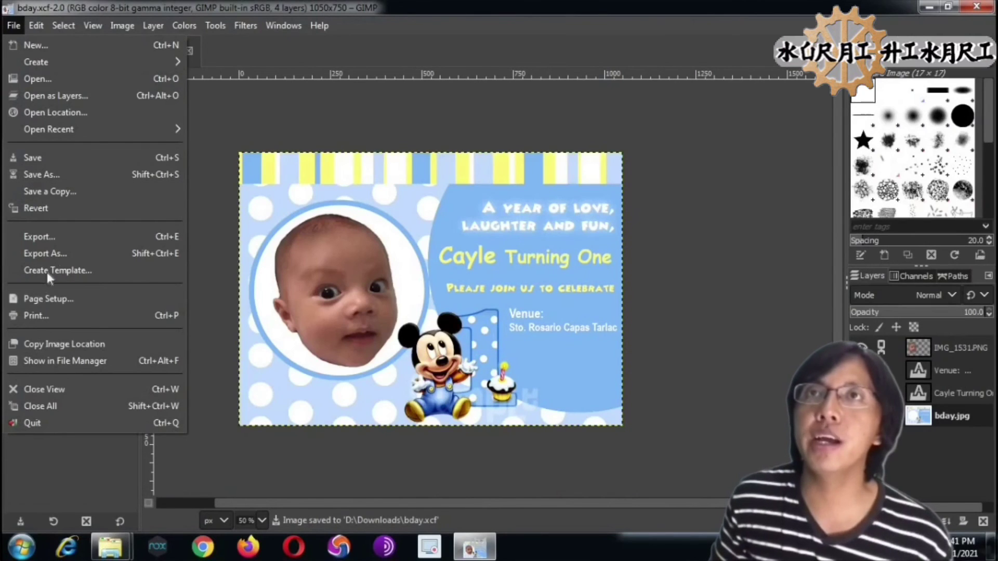
pyautogui.click(60, 254)
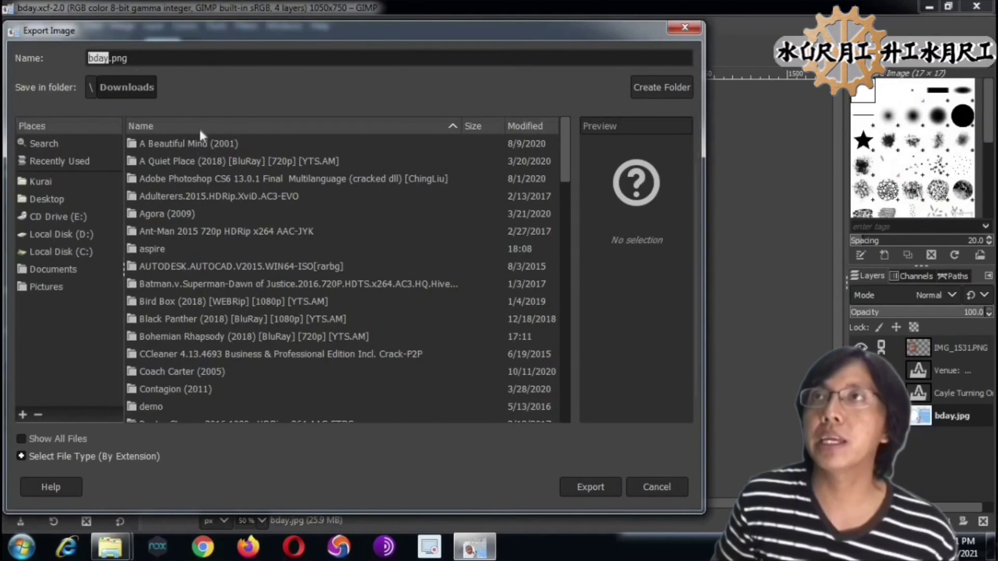
pyautogui.click(657, 488)
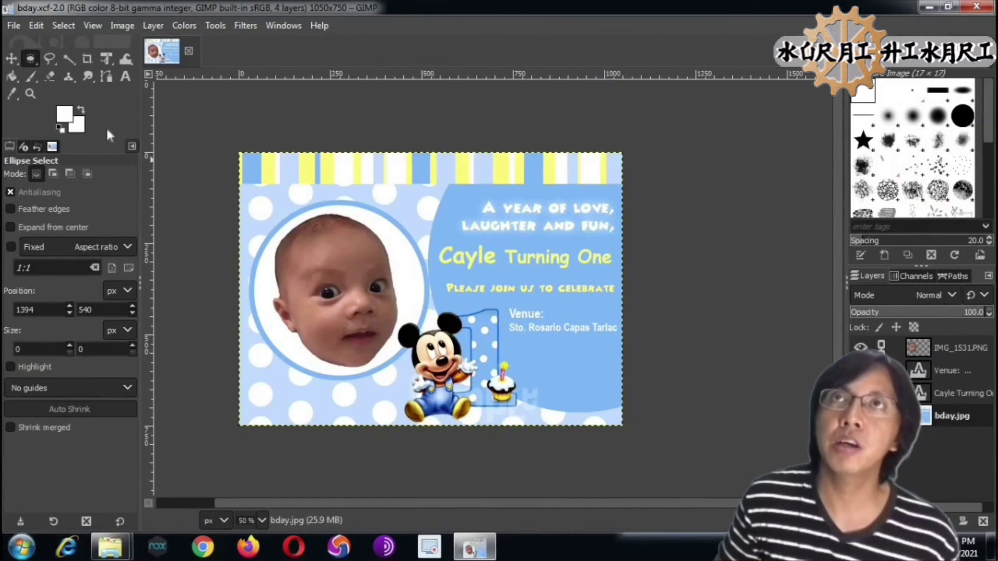
pyautogui.click(16, 26)
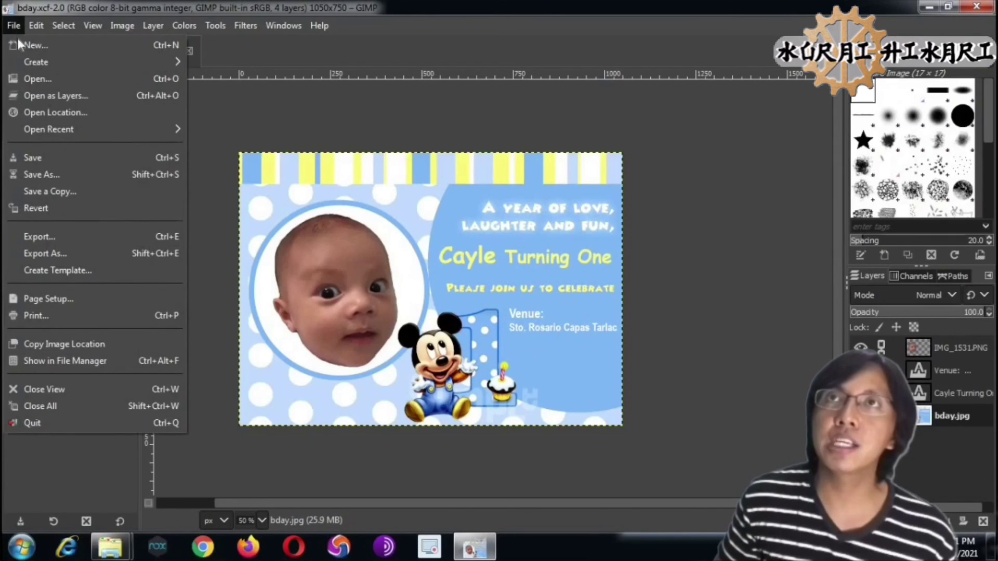
pyautogui.click(58, 175)
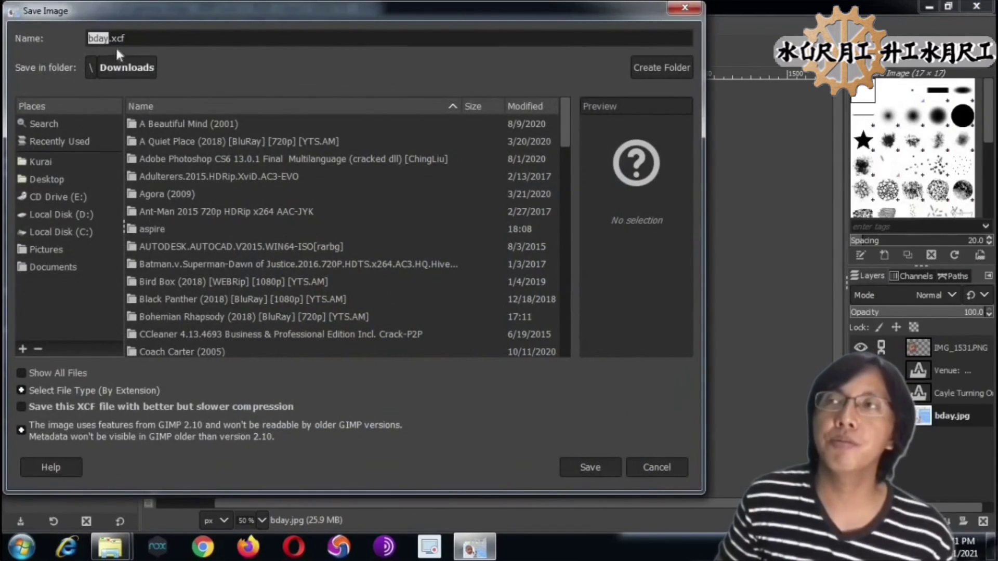
pyautogui.click(667, 467)
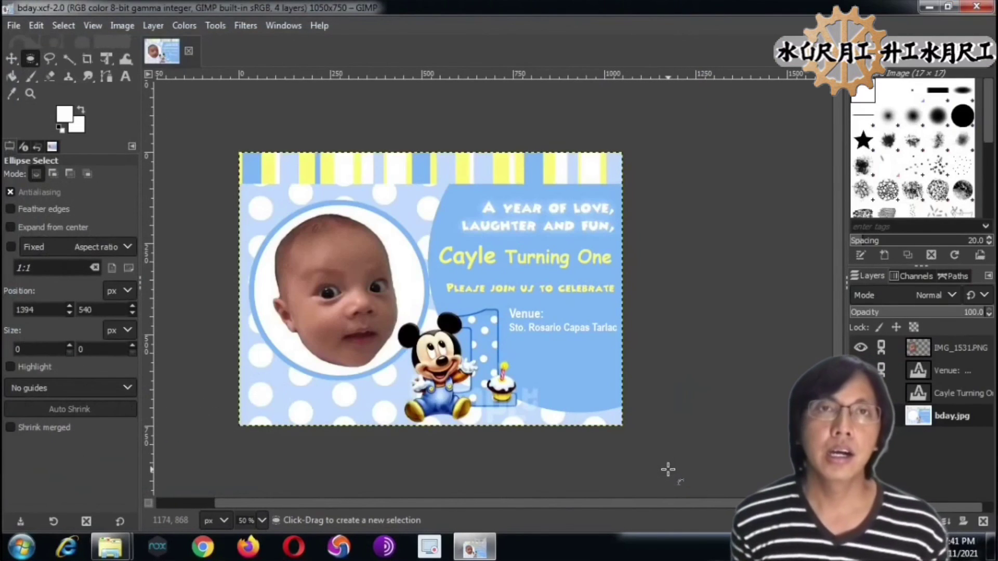